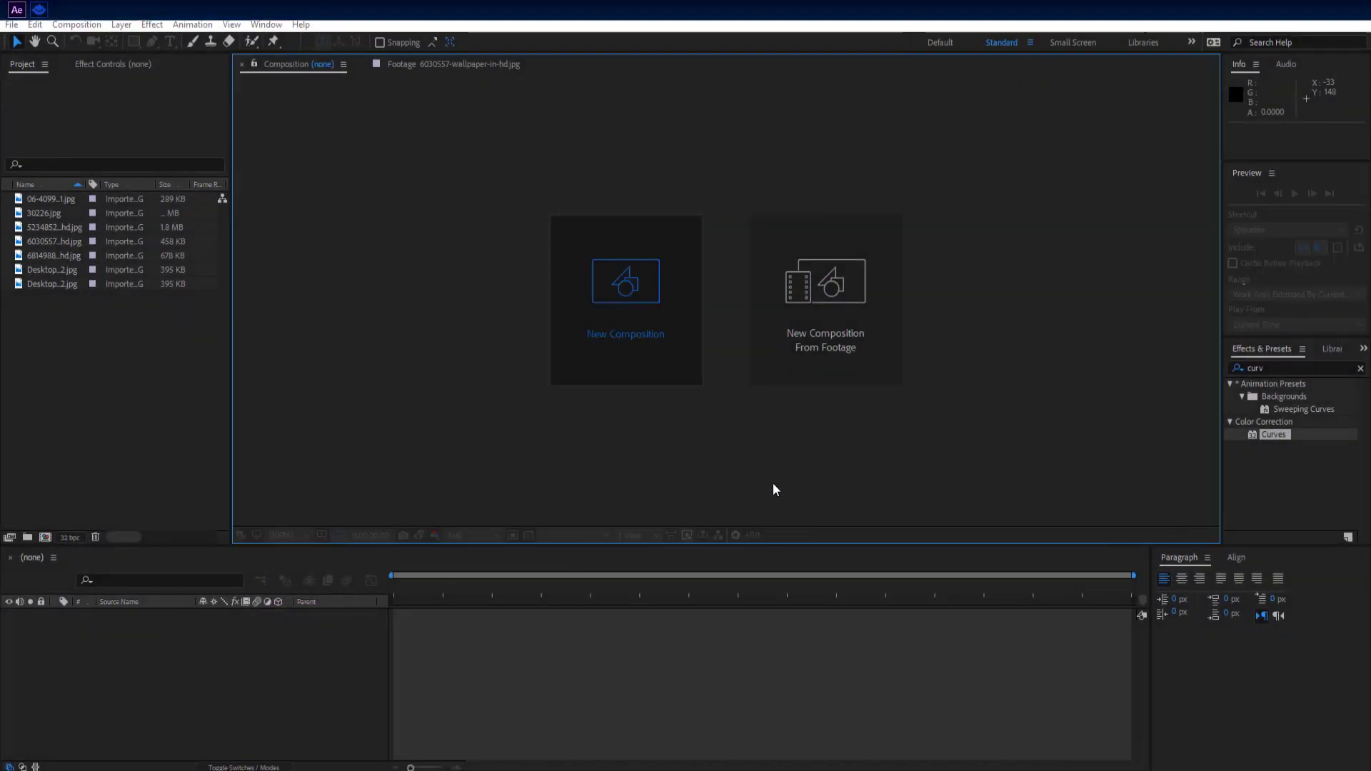
# Step: Name the new composition 'Main' and create it with the HDTV 1080 25 preset
pyautogui.write('Mian')
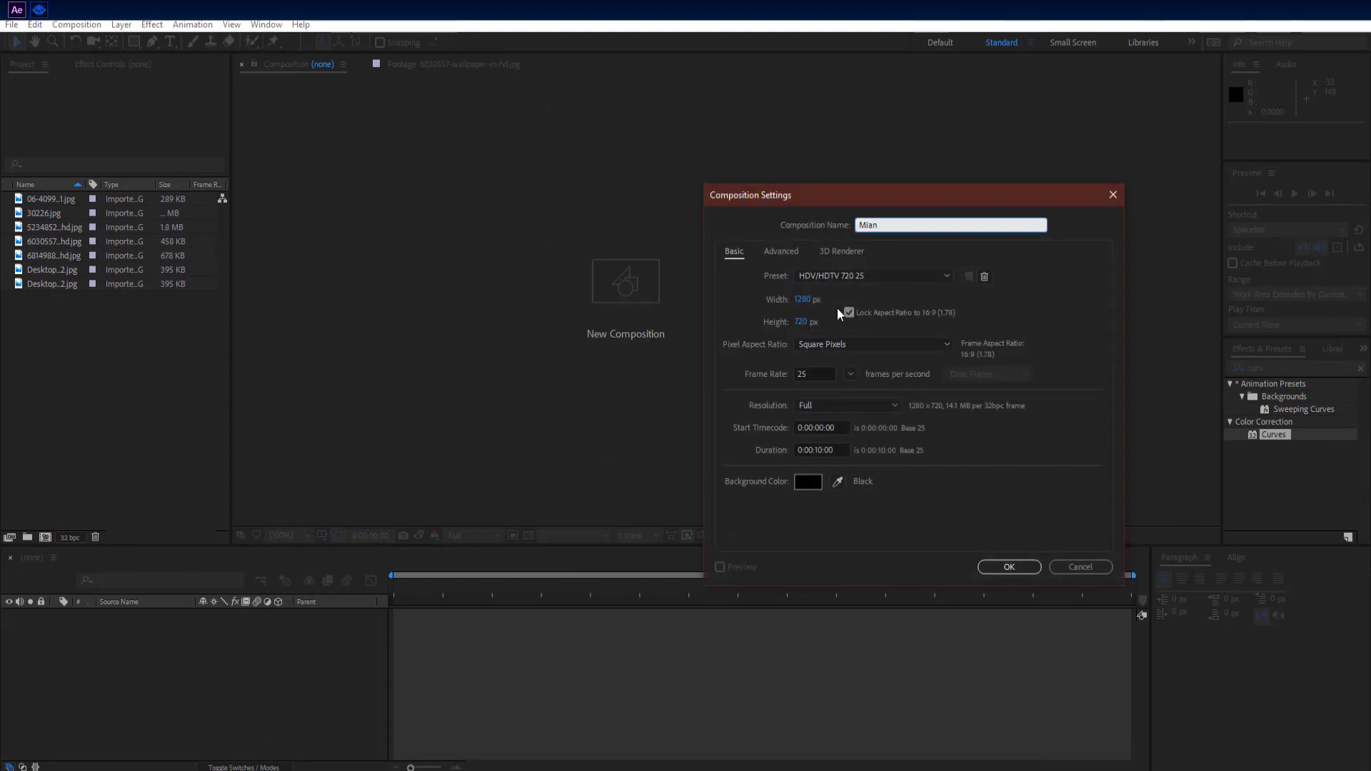
pyautogui.press('BackSpace')
pyautogui.press('BackSpace')
pyautogui.press('BackSpace')
pyautogui.write('ain')
pyautogui.click(853, 277)
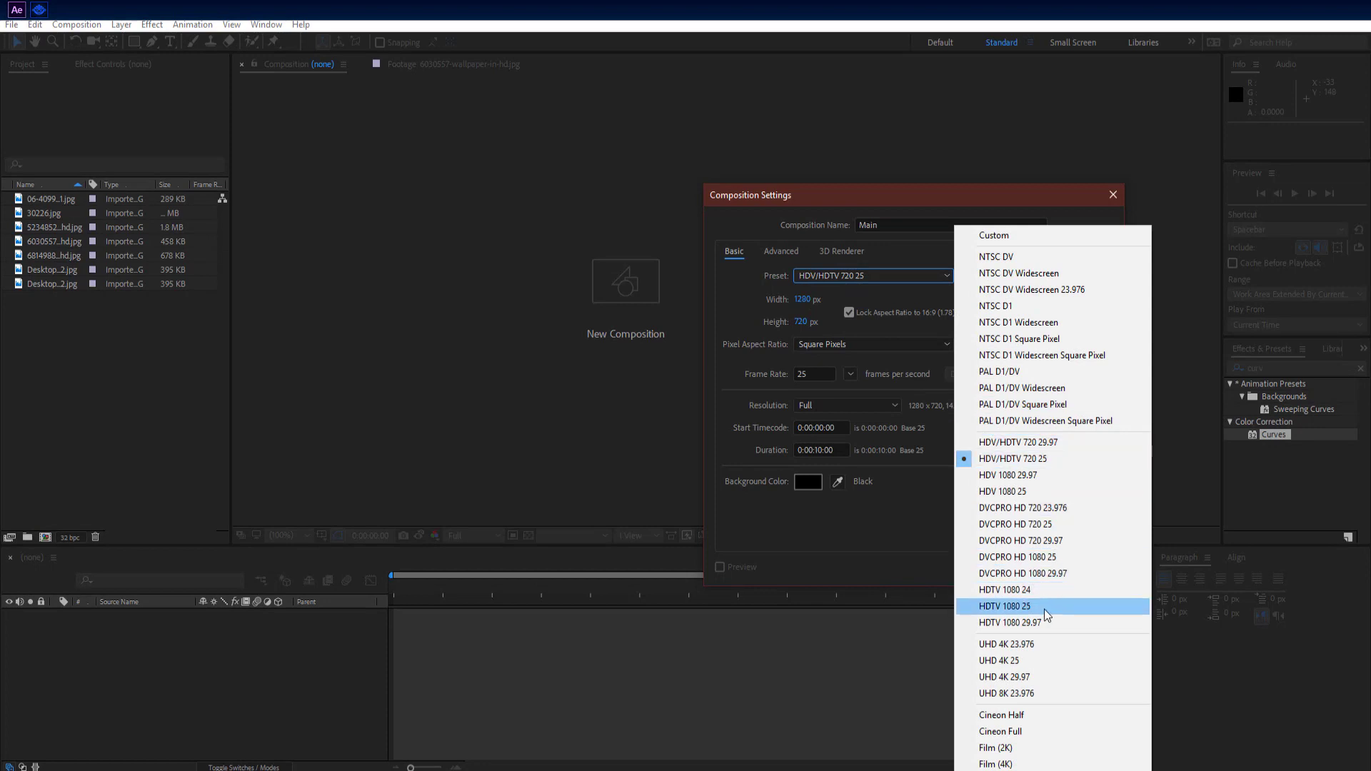
pyautogui.click(1042, 605)
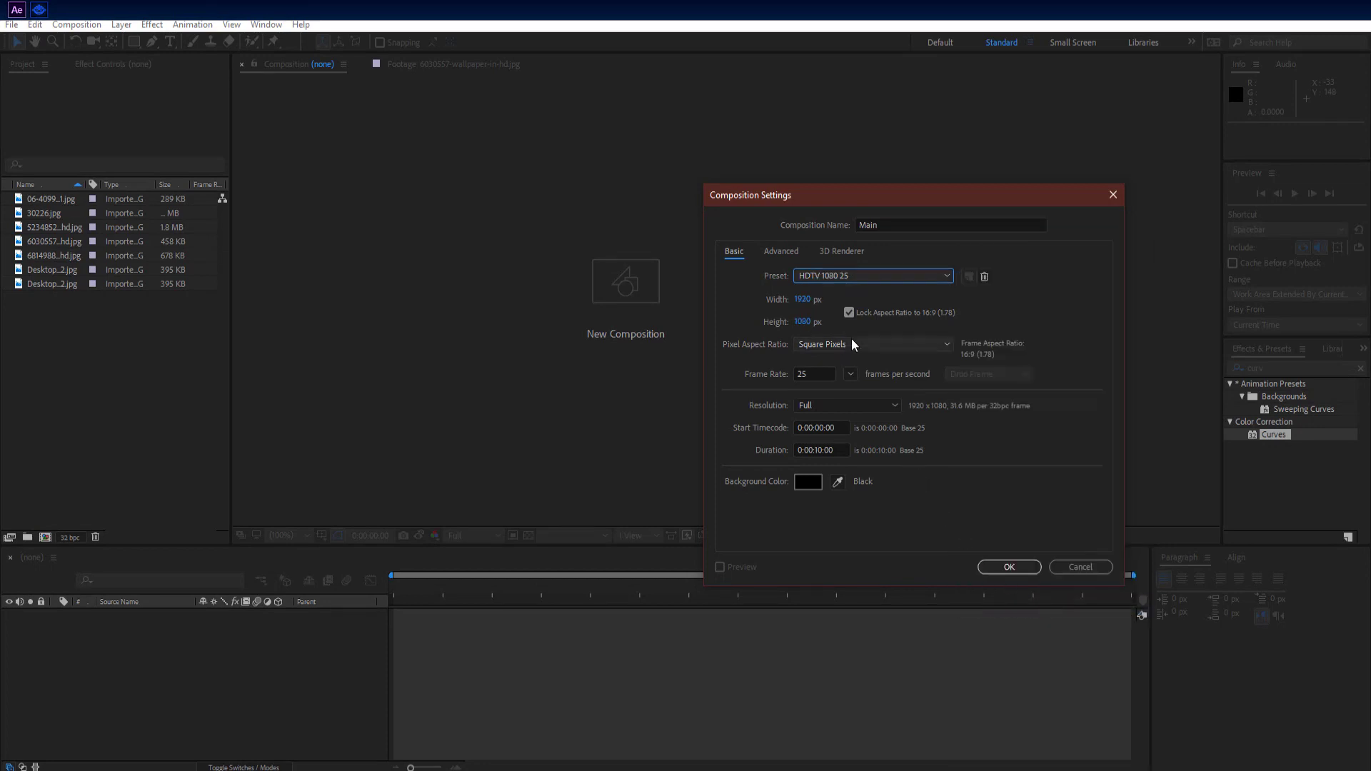
pyautogui.click(1007, 566)
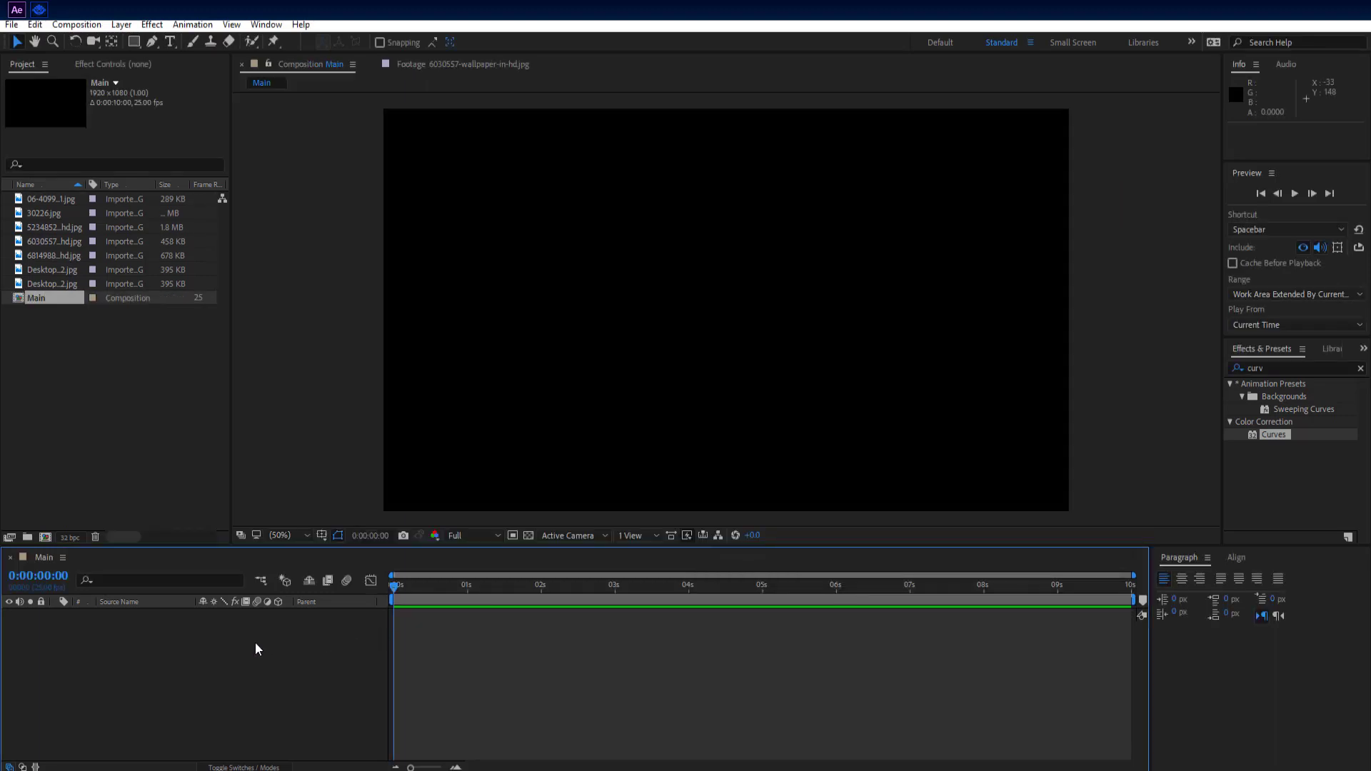
# Step: Add the wood texture 30226.jpg to Main and scale it down to 51%
pyautogui.moveTo(53, 217); pyautogui.dragTo(170, 648)
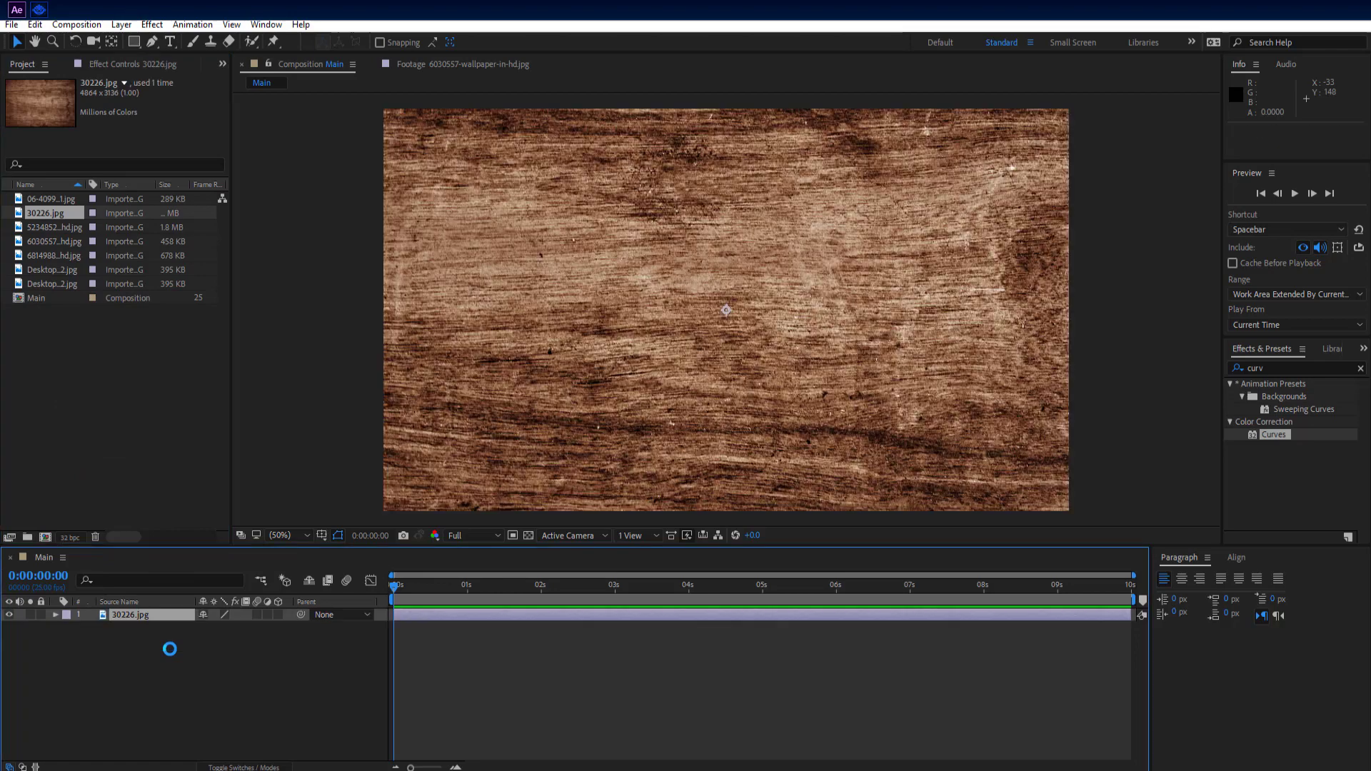
pyautogui.press('s')
pyautogui.moveTo(218, 627); pyautogui.dragTo(193, 644)
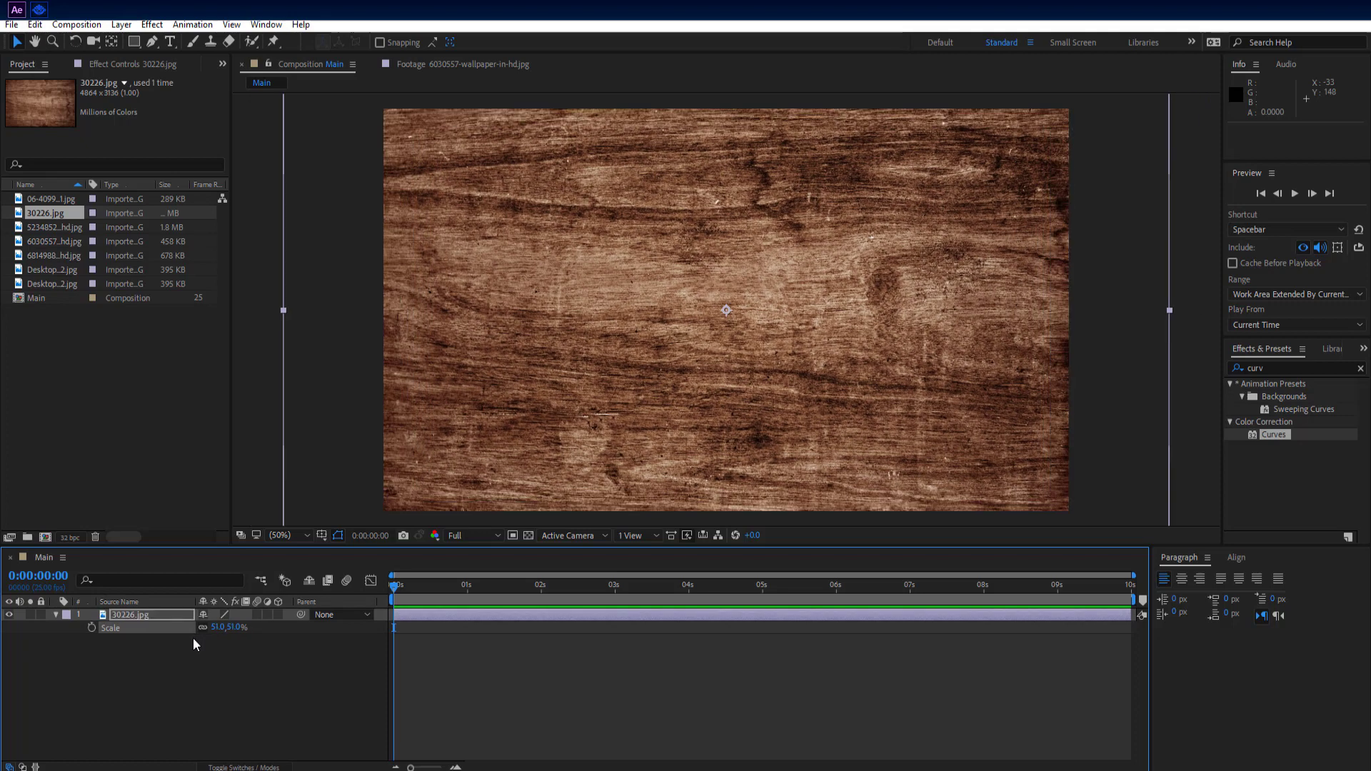
pyautogui.click(216, 675)
pyautogui.click(55, 614)
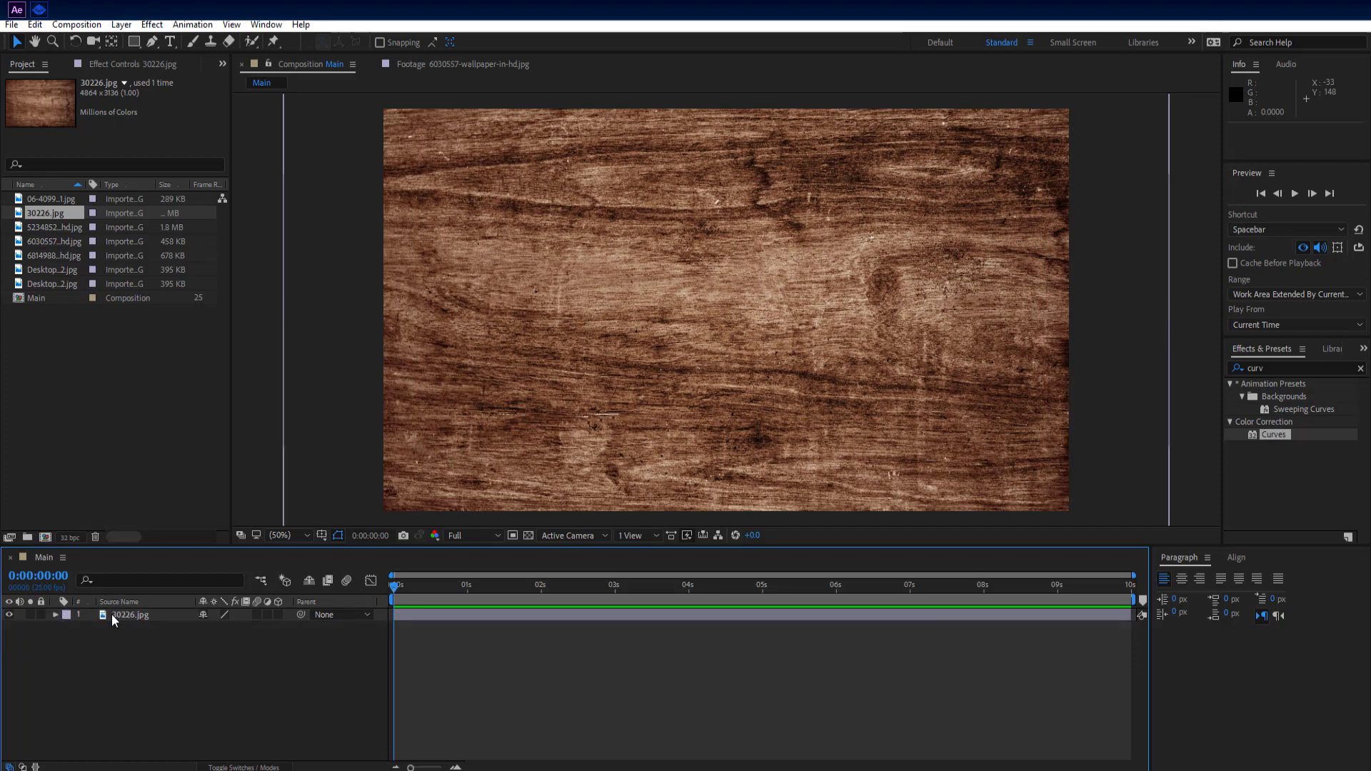
pyautogui.click(113, 614)
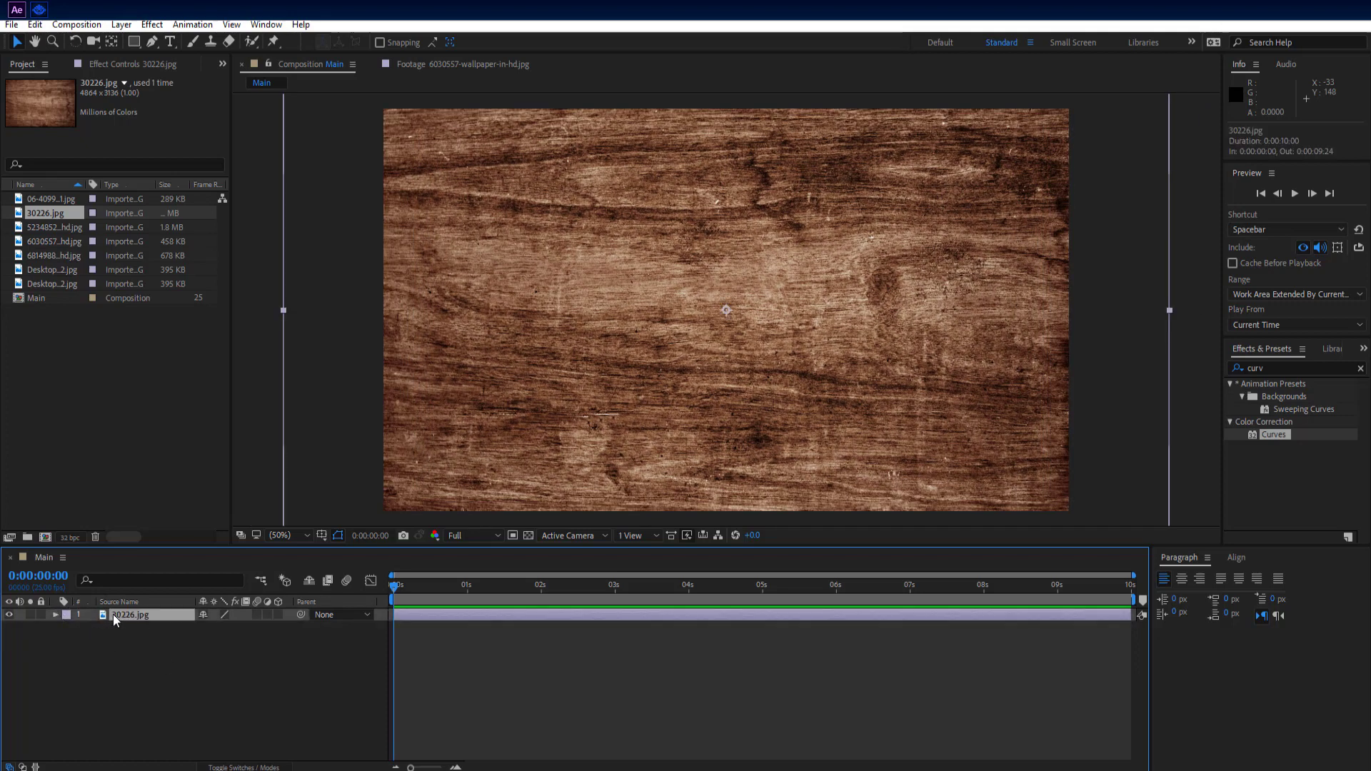
pyautogui.click(1286, 368)
# Step: Search 'curv' in Effects & Presets and apply Curves to the wood texture layer
pyautogui.press('BackSpace')
pyautogui.press('BackSpace')
pyautogui.press('BackSpace')
pyautogui.write('urv')
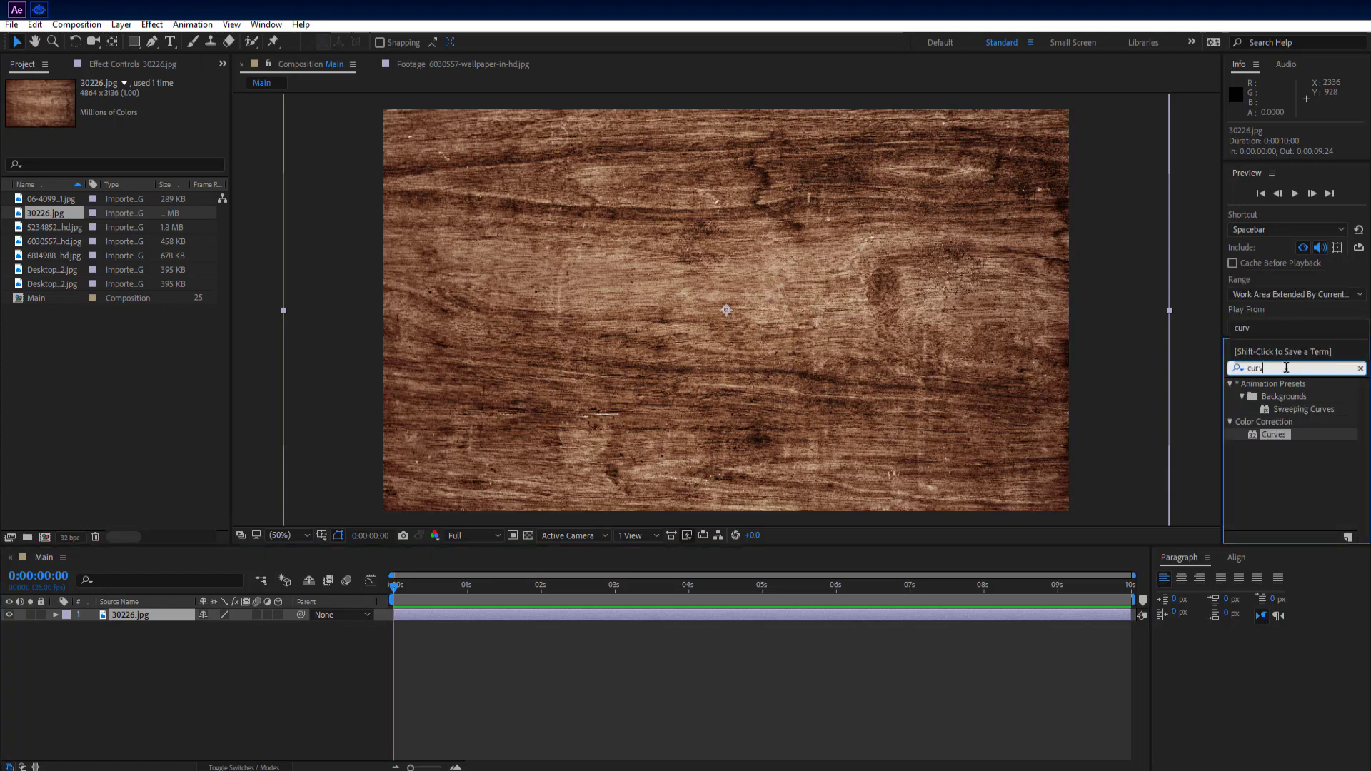
pyautogui.click(1278, 437)
pyautogui.moveTo(1280, 442); pyautogui.dragTo(144, 625)
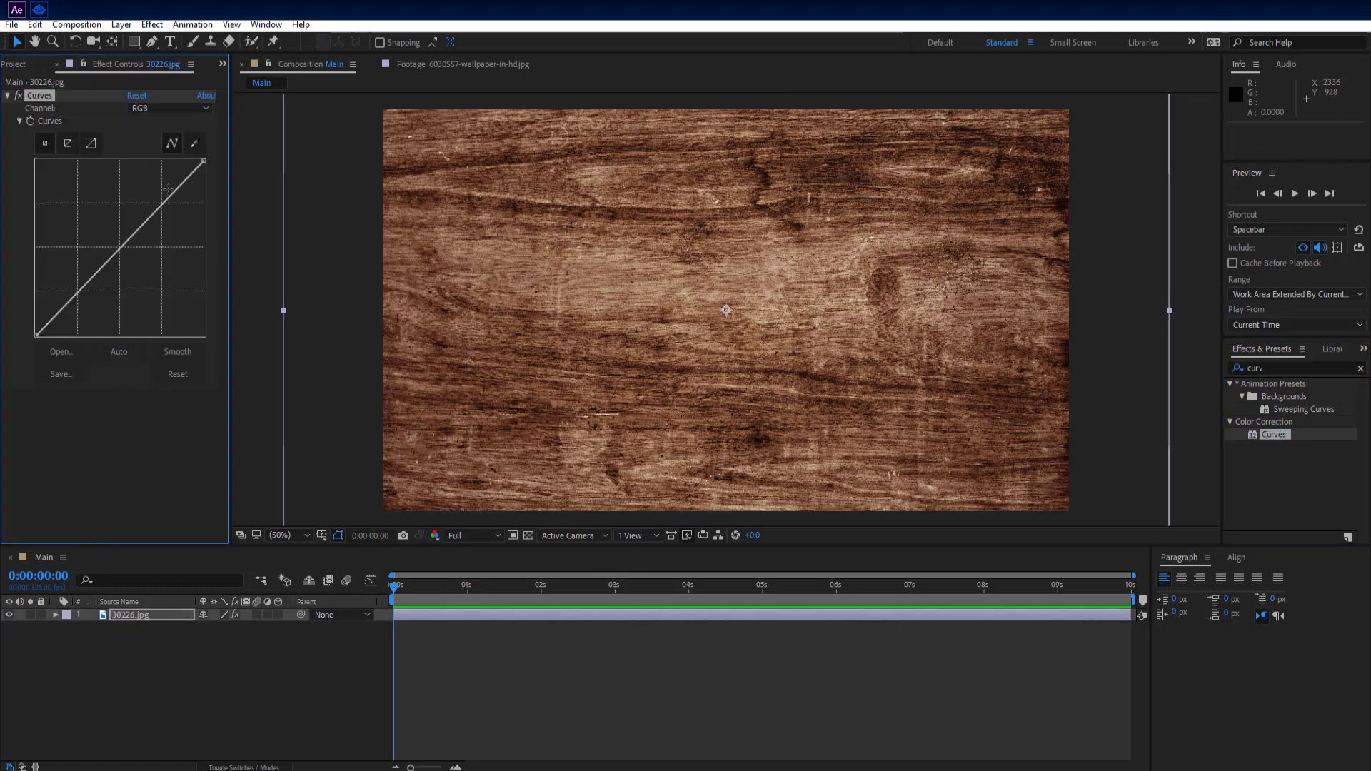
# Step: Pull the Green curve down and lower the Red curve slightly to redden the wood
pyautogui.click(195, 108)
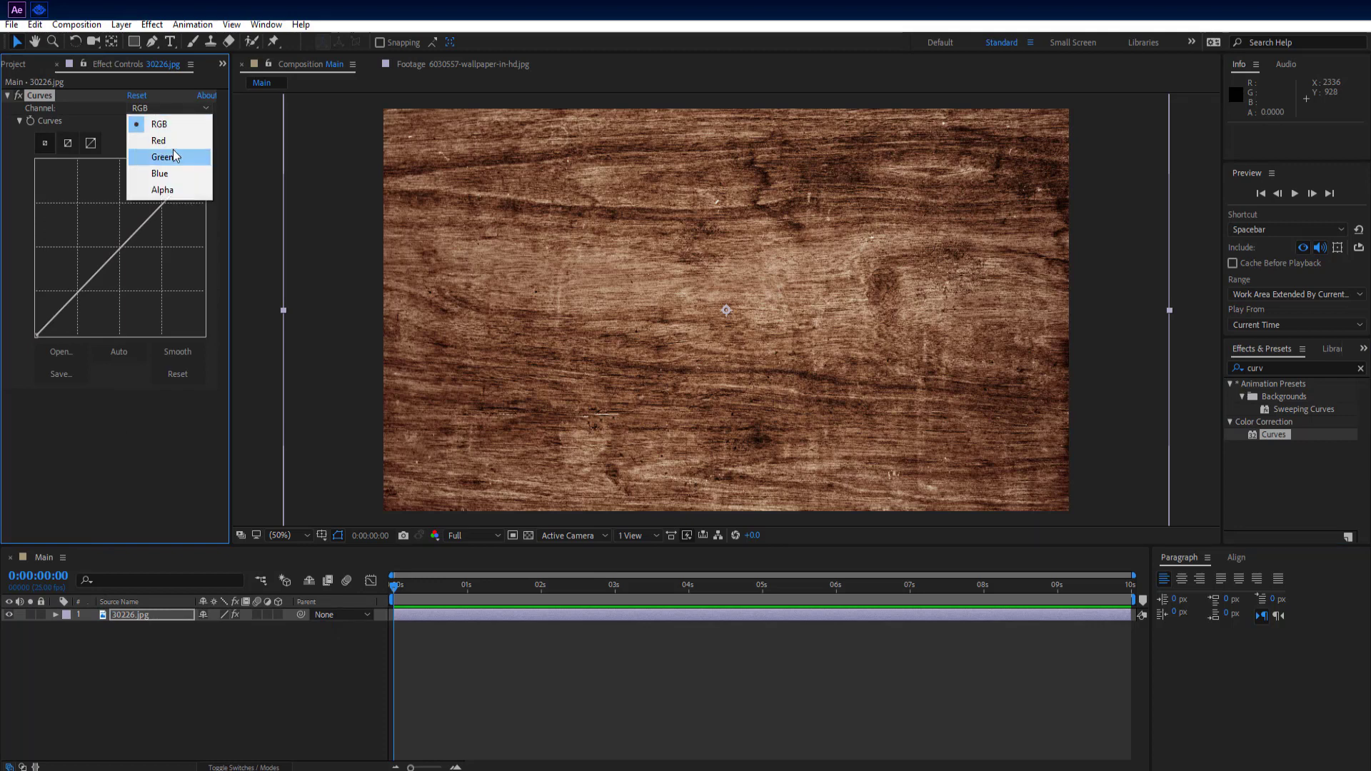
pyautogui.click(189, 157)
pyautogui.moveTo(119, 250); pyautogui.dragTo(121, 260)
pyautogui.click(178, 109)
pyautogui.click(171, 140)
pyautogui.moveTo(122, 246); pyautogui.dragTo(117, 259)
# Step: Bow the RGB curve downward to darken the wood, then collapse the Curves settings
pyautogui.click(196, 108)
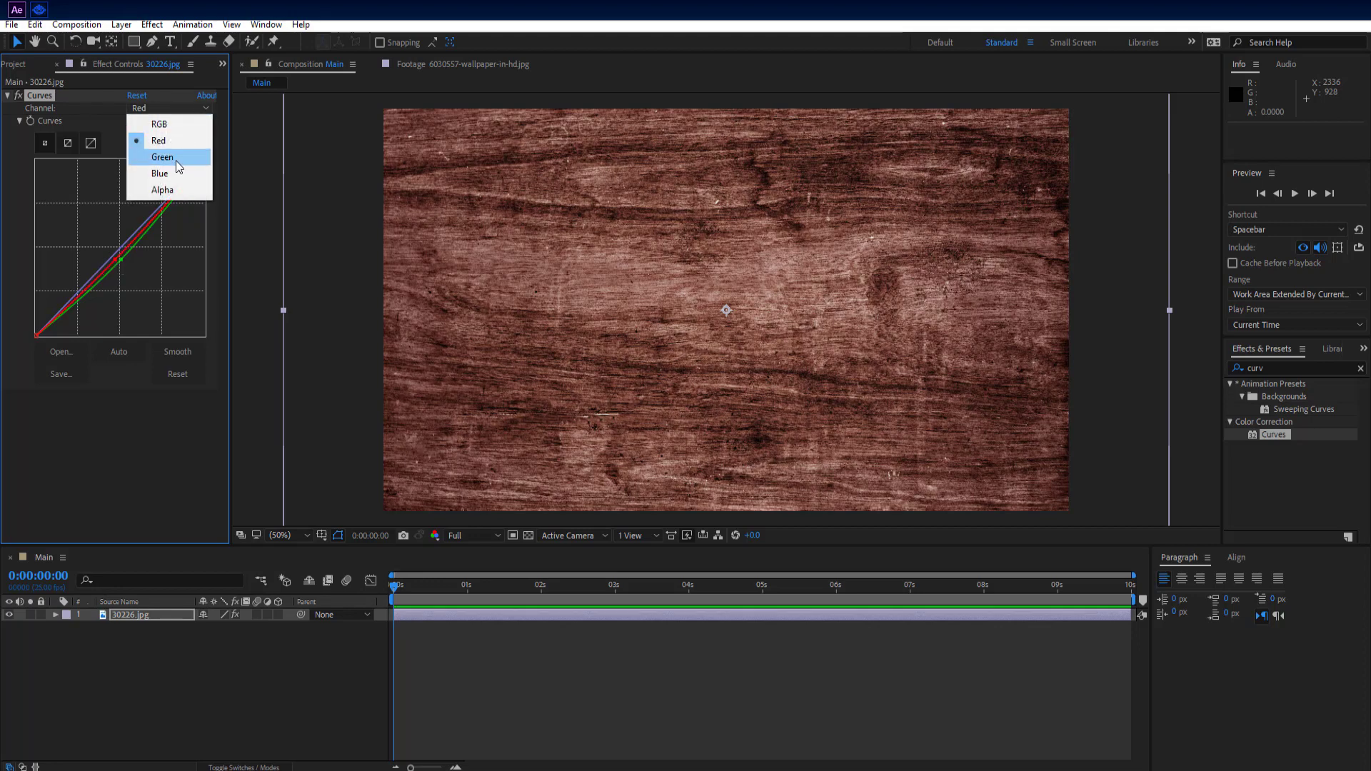
pyautogui.click(180, 127)
pyautogui.moveTo(120, 249); pyautogui.dragTo(138, 269)
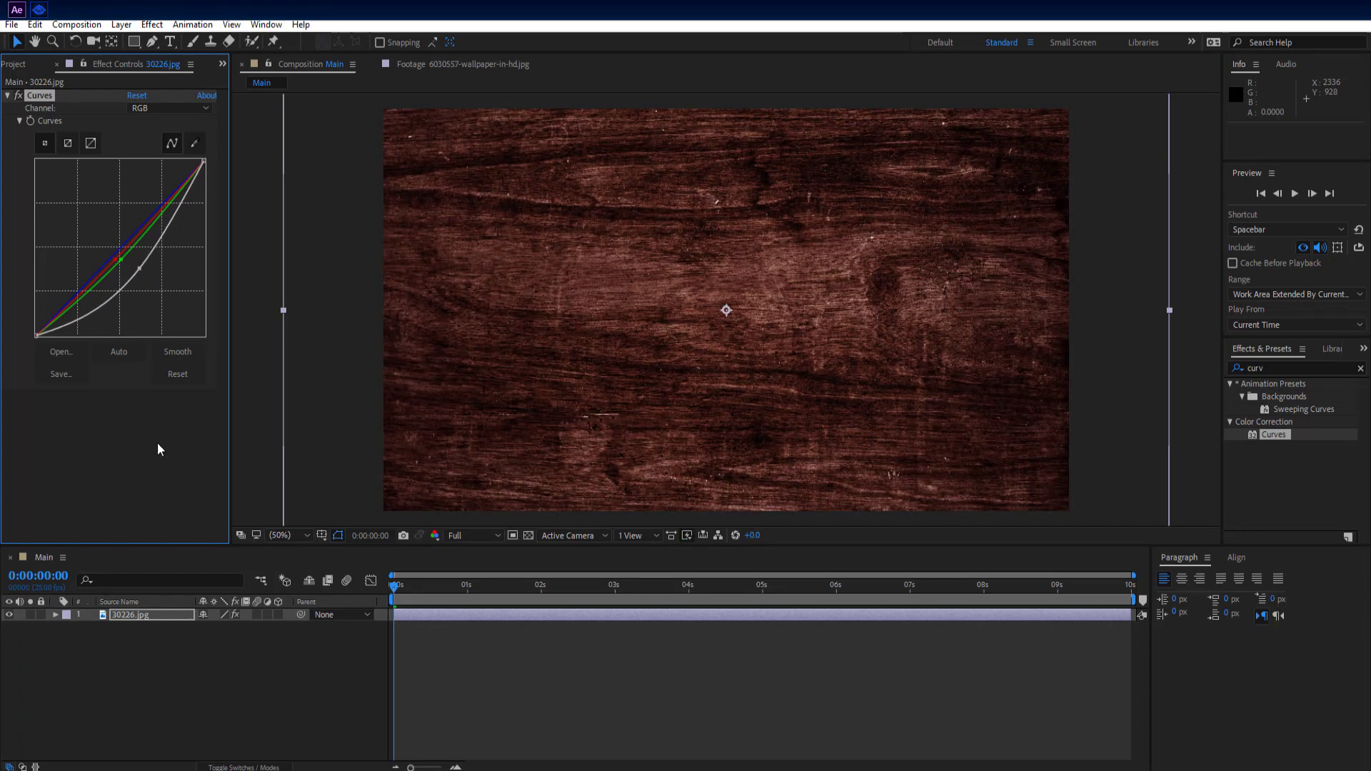
pyautogui.click(7, 94)
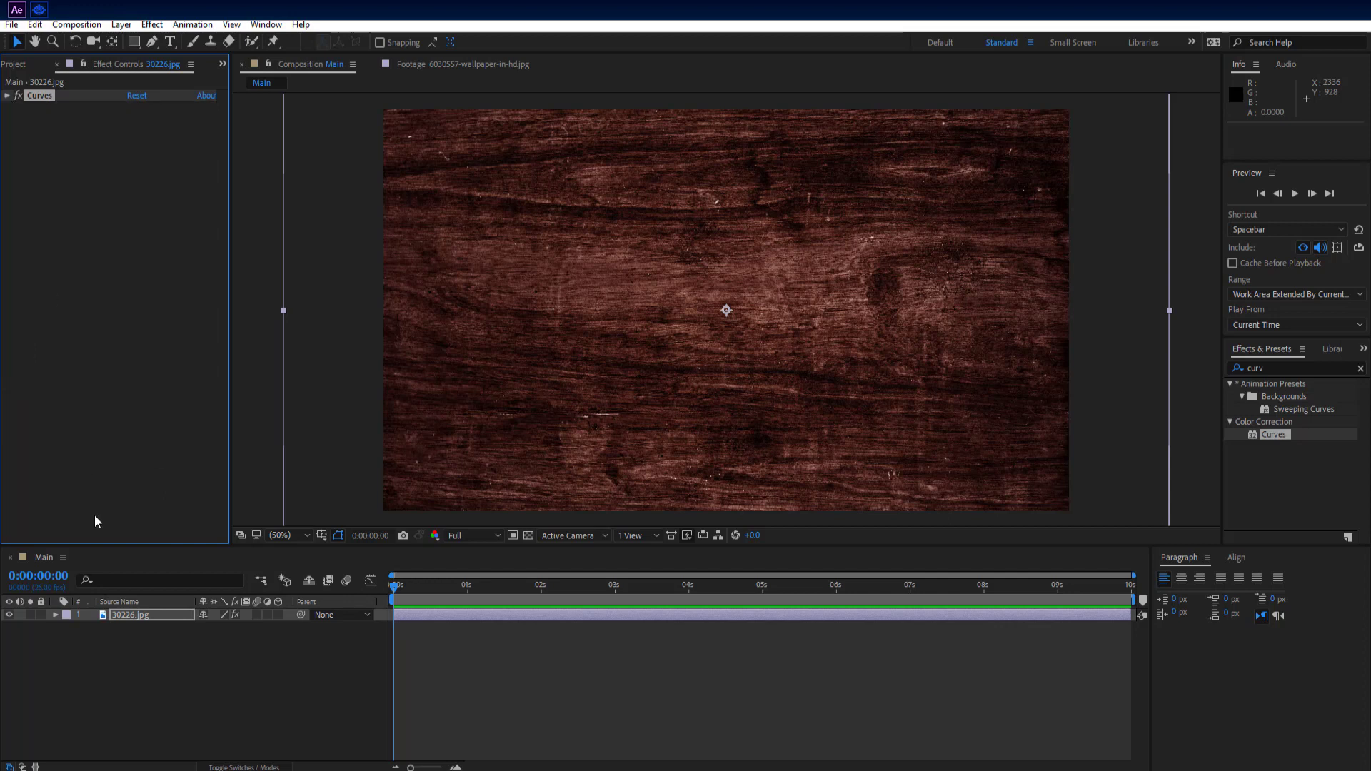
pyautogui.click(159, 674)
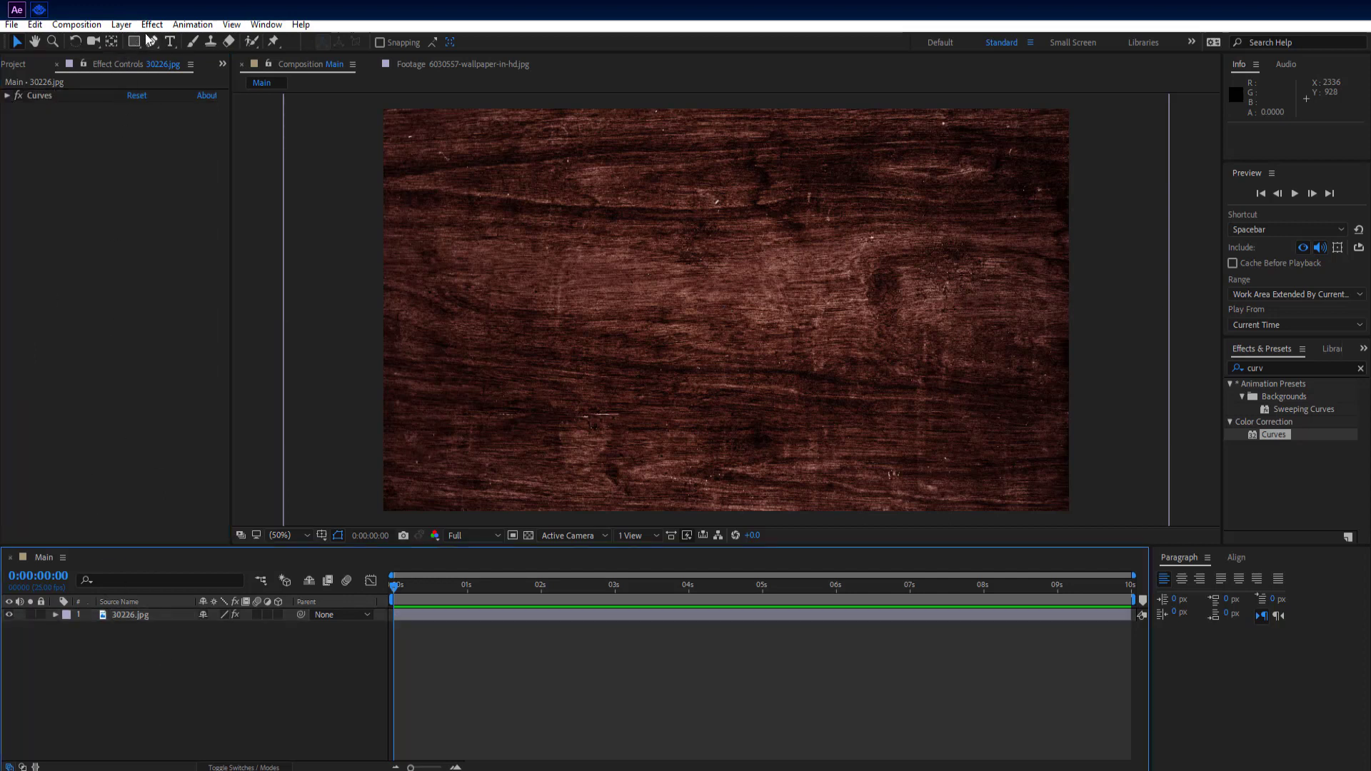
pyautogui.click(112, 26)
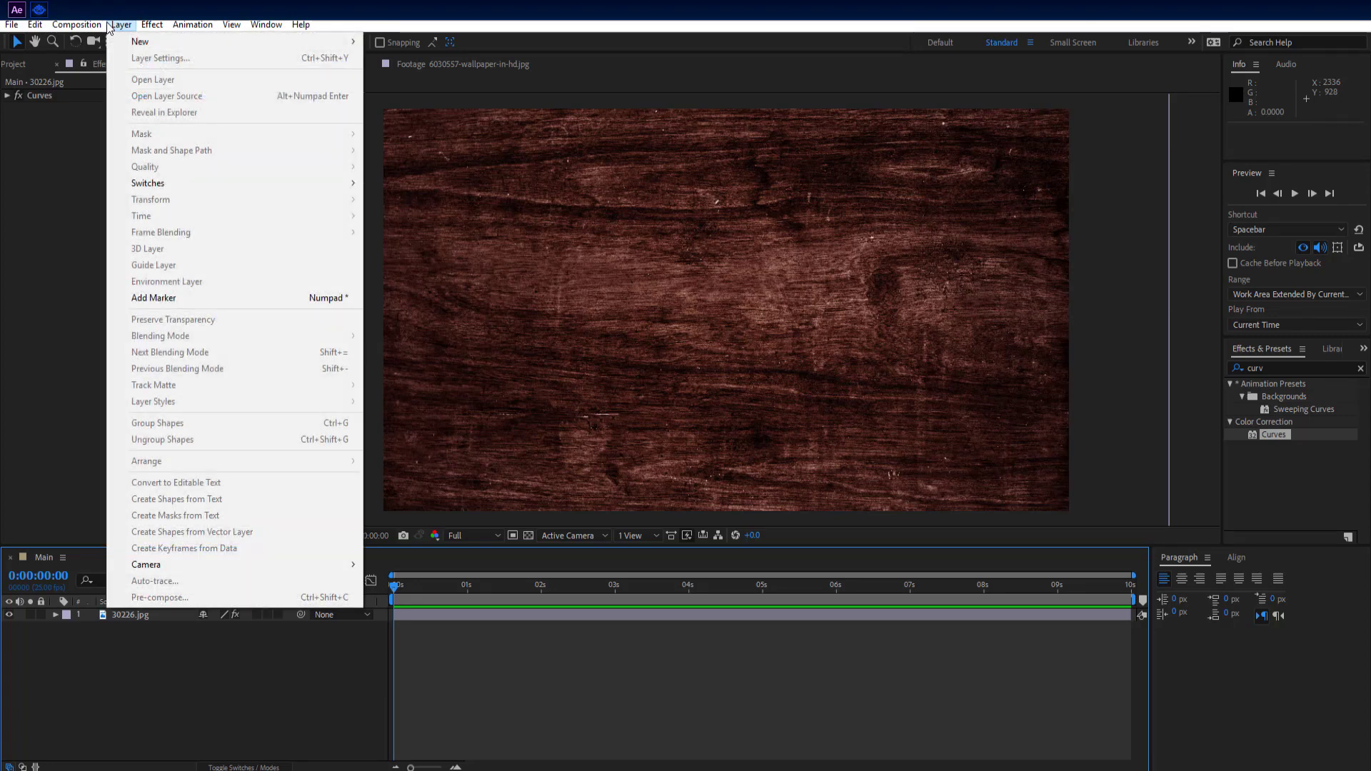
# Step: Create a composition named Frame_01 with the HDV/HDTV 720 25 preset
pyautogui.click(102, 42)
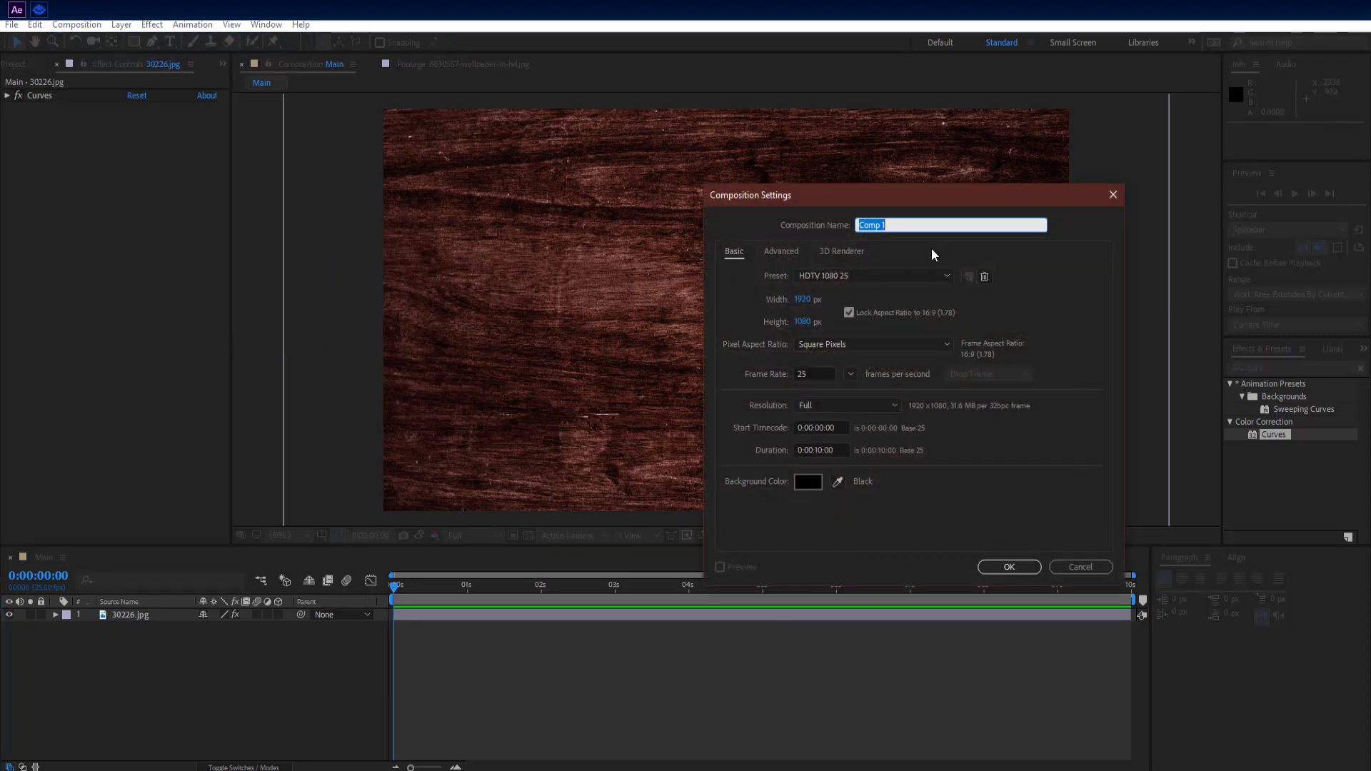
pyautogui.write('Frame_01')
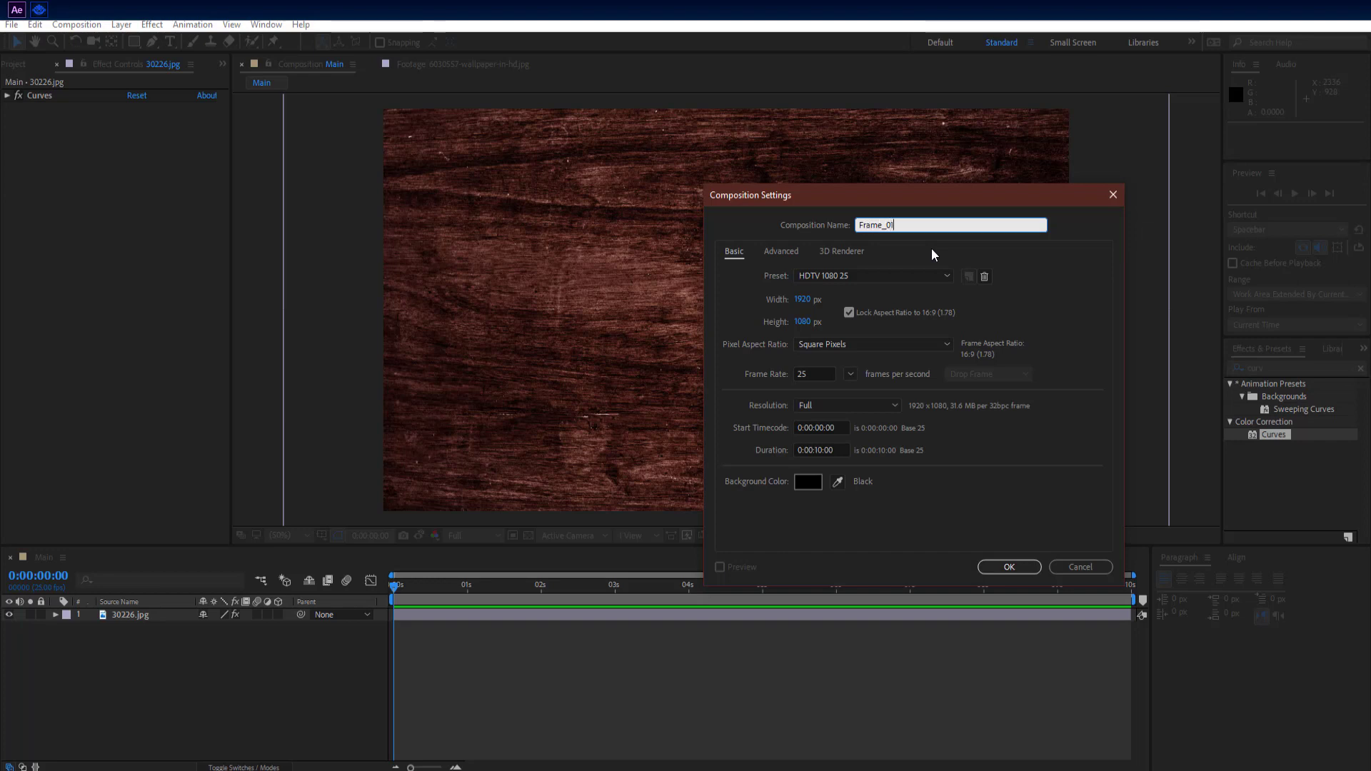
pyautogui.click(865, 271)
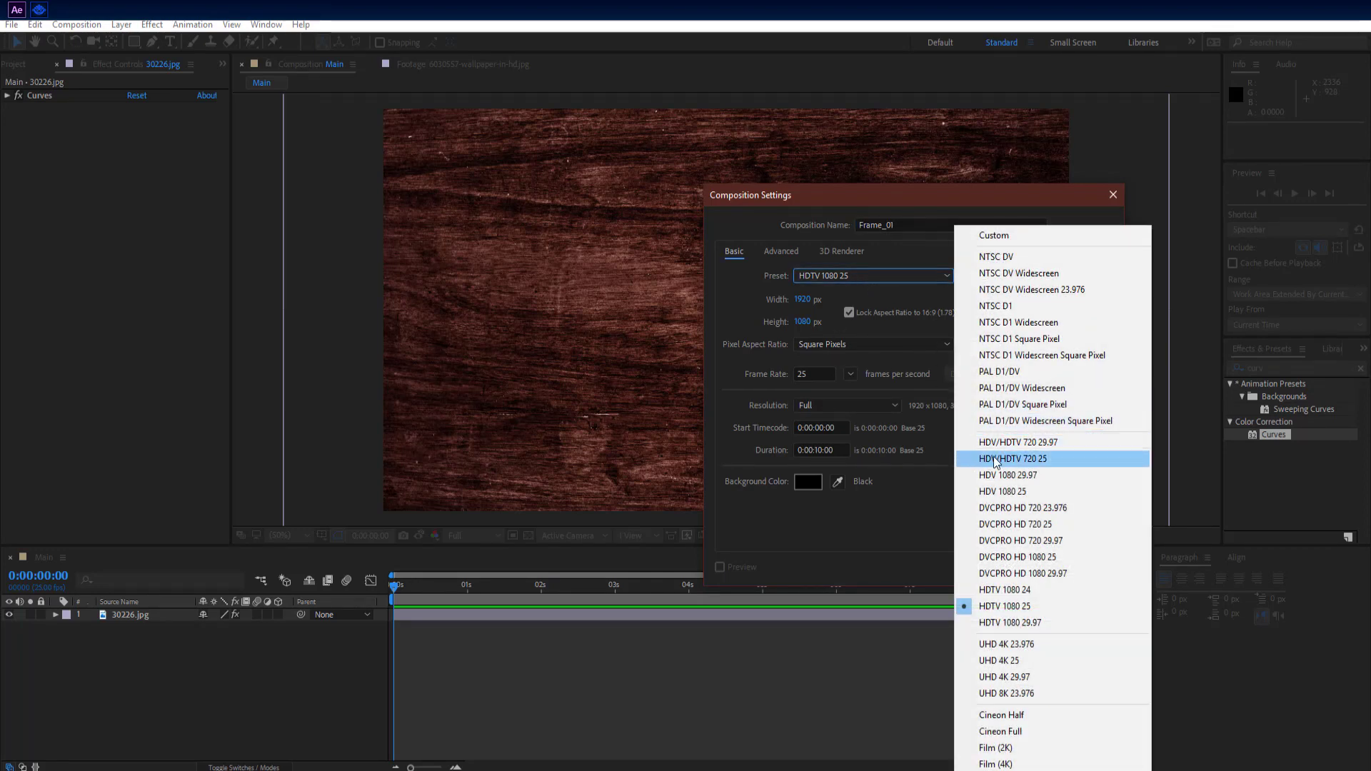
pyautogui.click(996, 459)
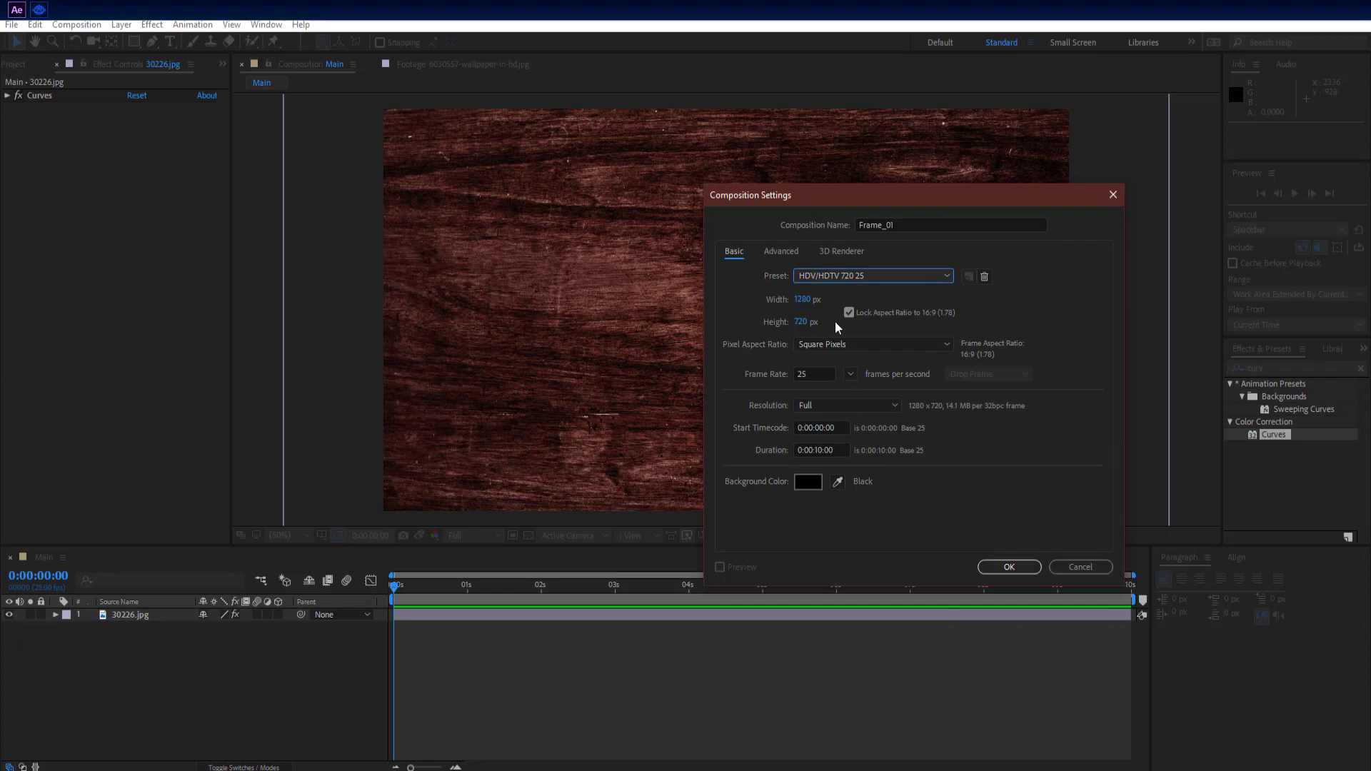
pyautogui.click(1009, 567)
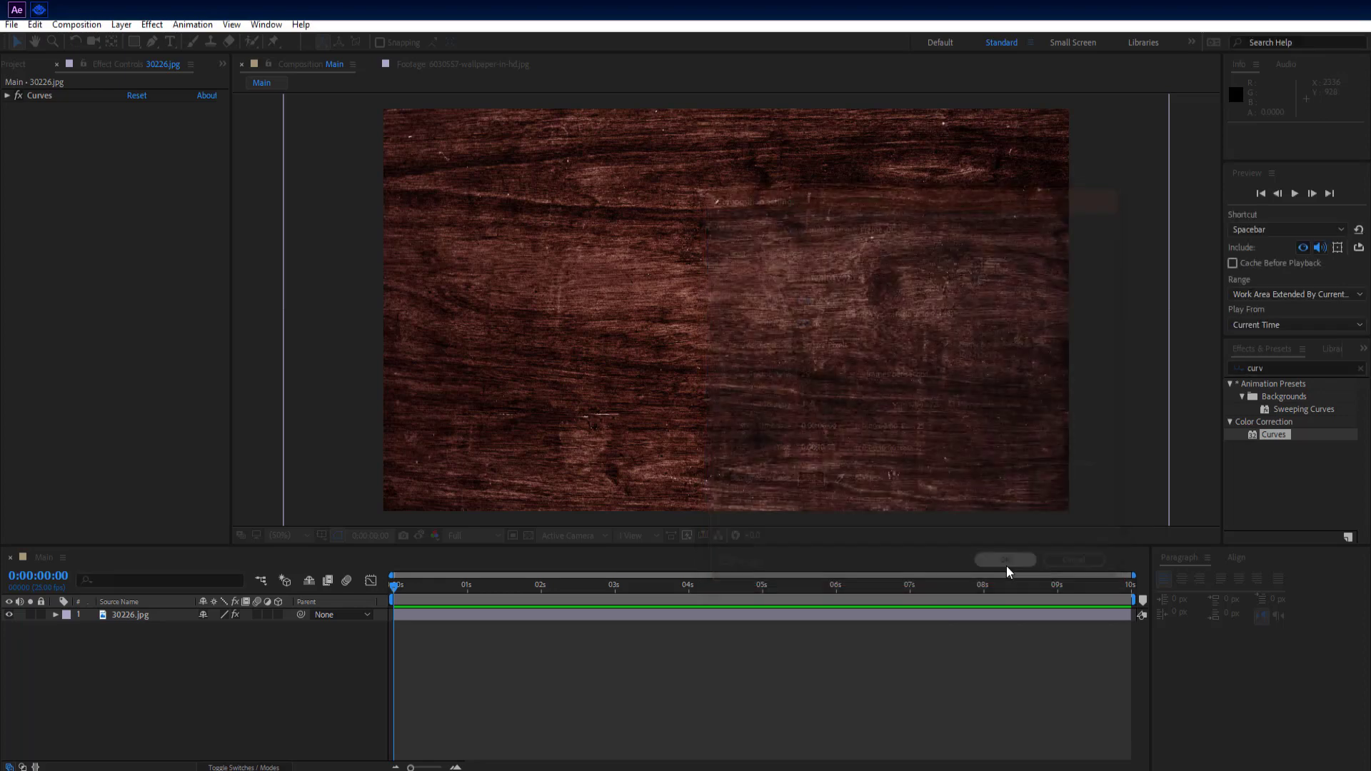
# Step: Add the sea photo 06-4099177-1.jpg to the Frame_01 timeline
pyautogui.click(32, 67)
pyautogui.click(48, 199)
pyautogui.moveTo(48, 200); pyautogui.dragTo(155, 674)
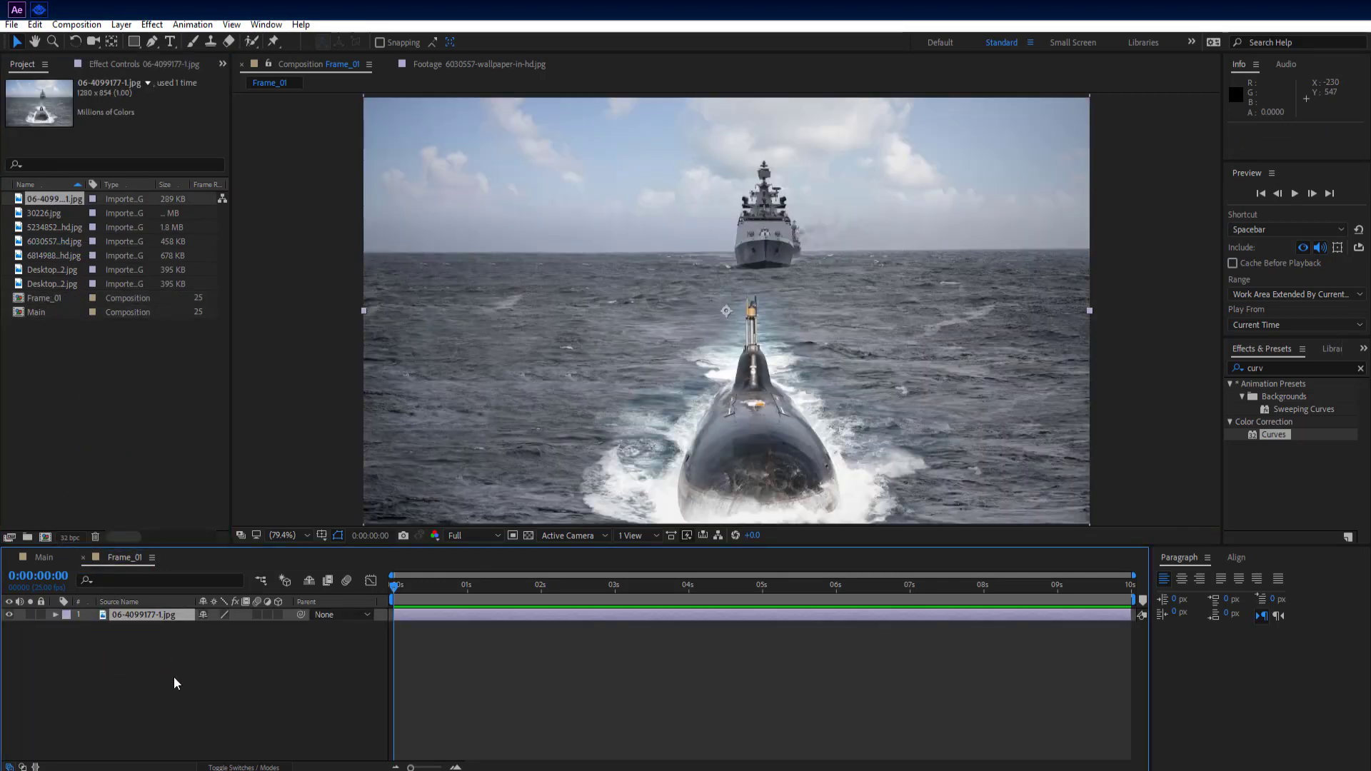
# Step: Add a full-frame white solid, White Solid 1, above the sea photo in Frame_01
pyautogui.click(173, 676)
pyautogui.rightClick(174, 676)
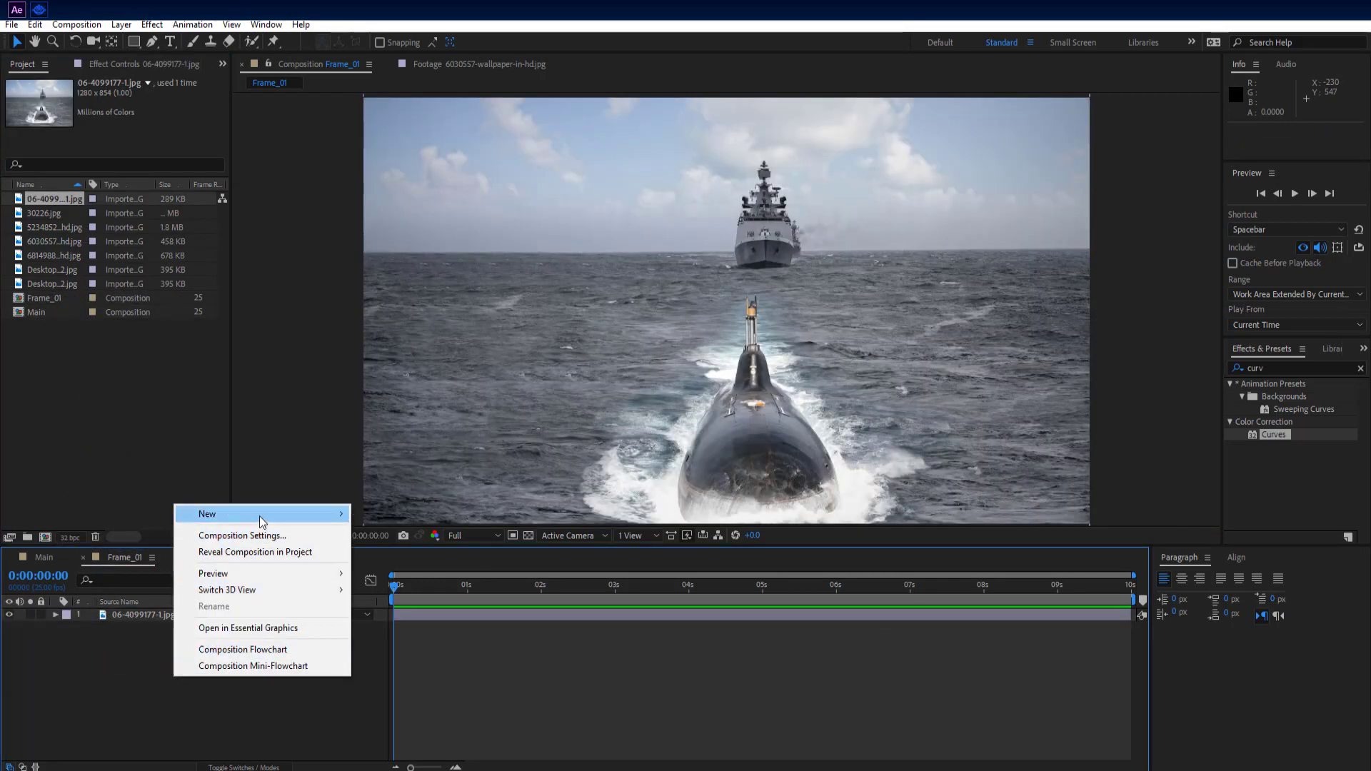
pyautogui.moveTo(263, 522)
pyautogui.click(389, 551)
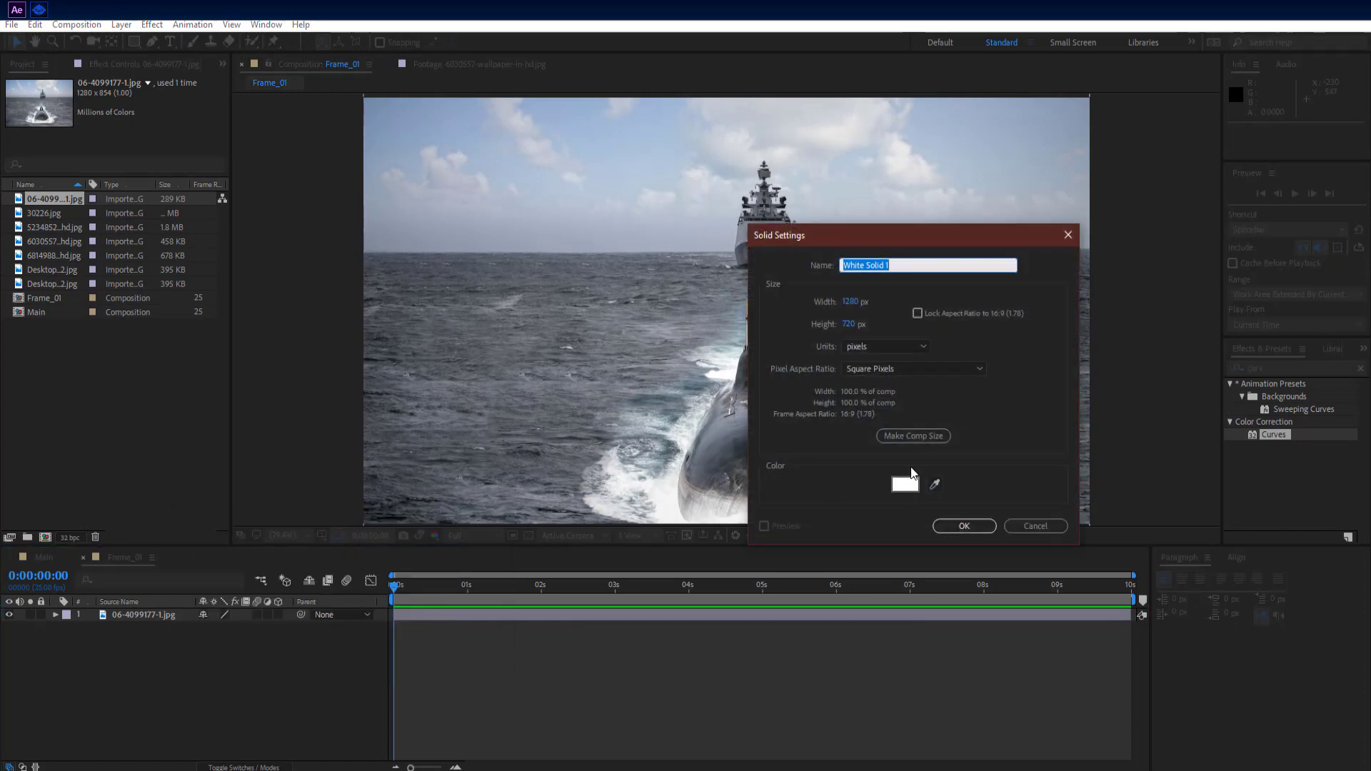
pyautogui.click(971, 527)
pyautogui.click(250, 676)
pyautogui.click(142, 614)
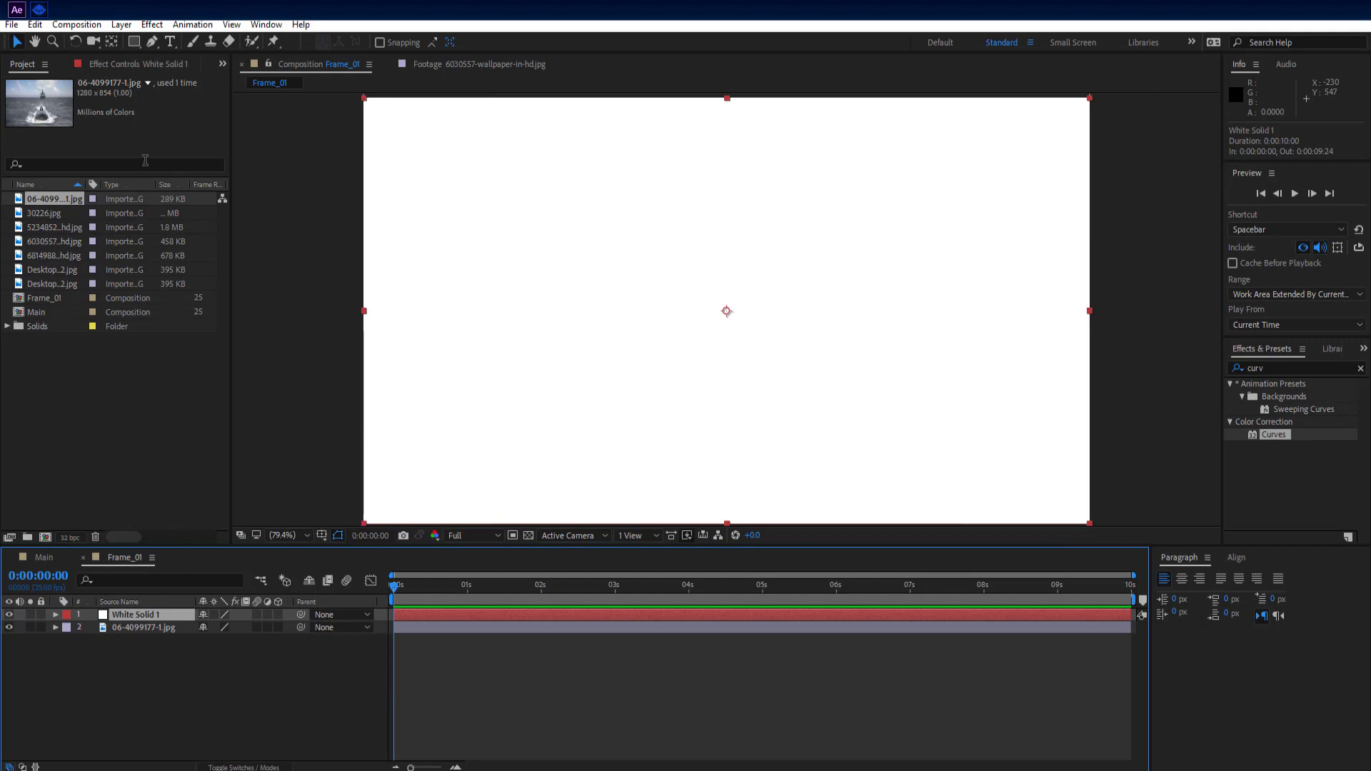
pyautogui.click(134, 42)
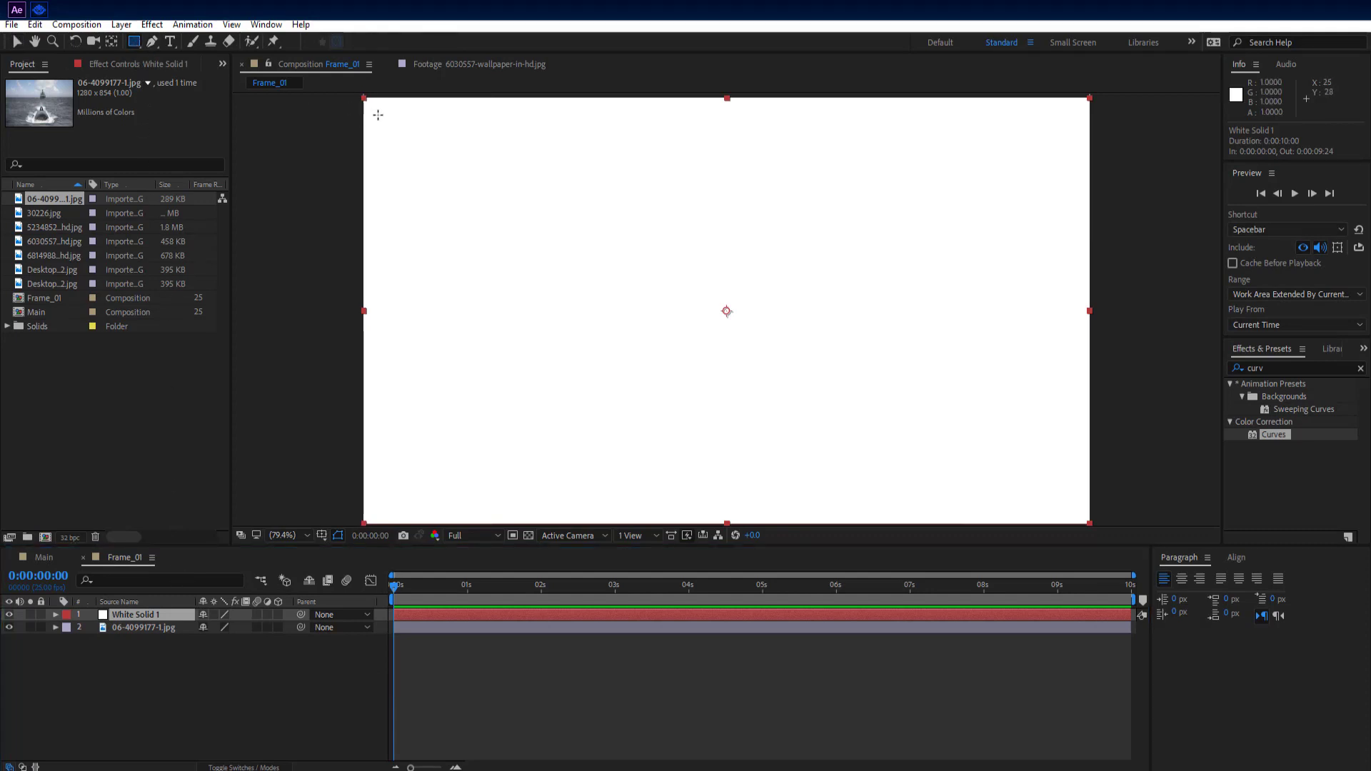
# Step: Draw a rectangle mask just inside the white solid and set it to Subtract
pyautogui.moveTo(377, 114); pyautogui.dragTo(1075, 506)
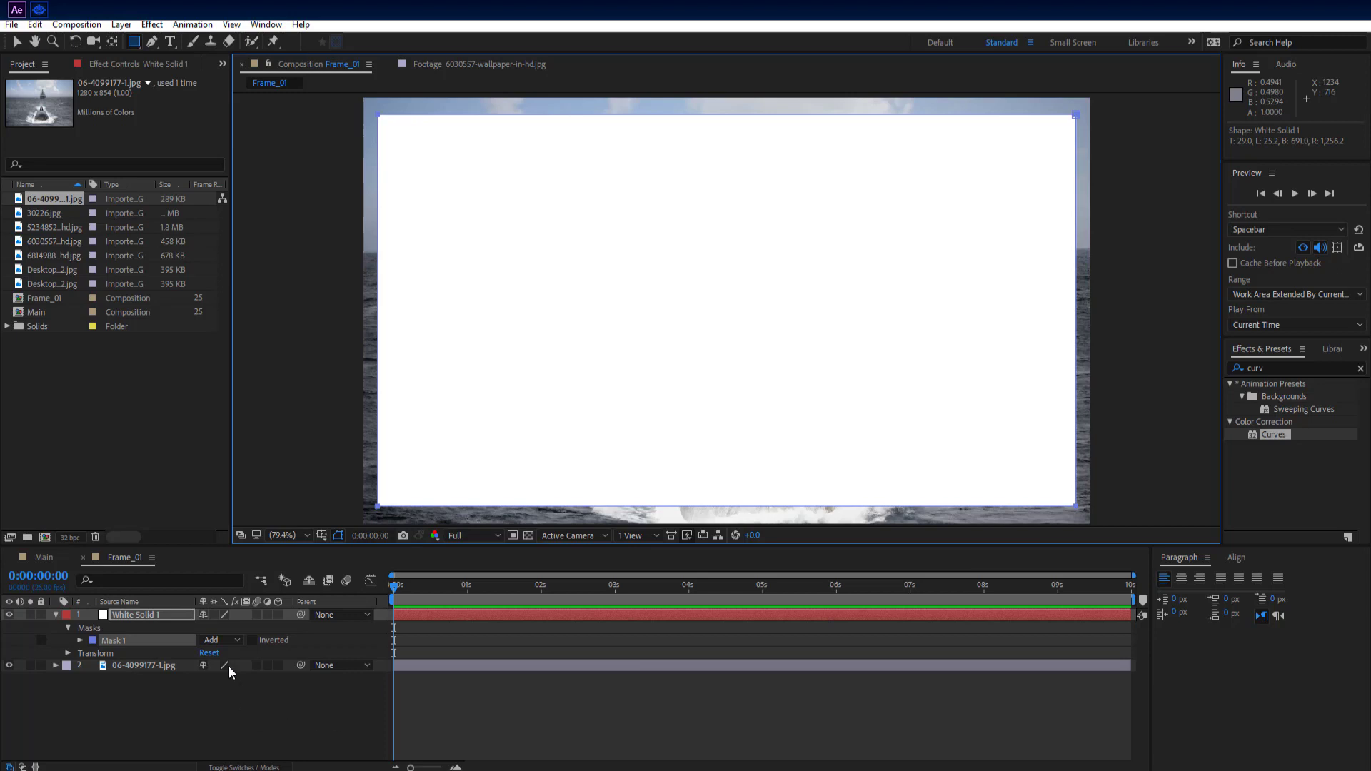
pyautogui.click(229, 640)
pyautogui.click(233, 689)
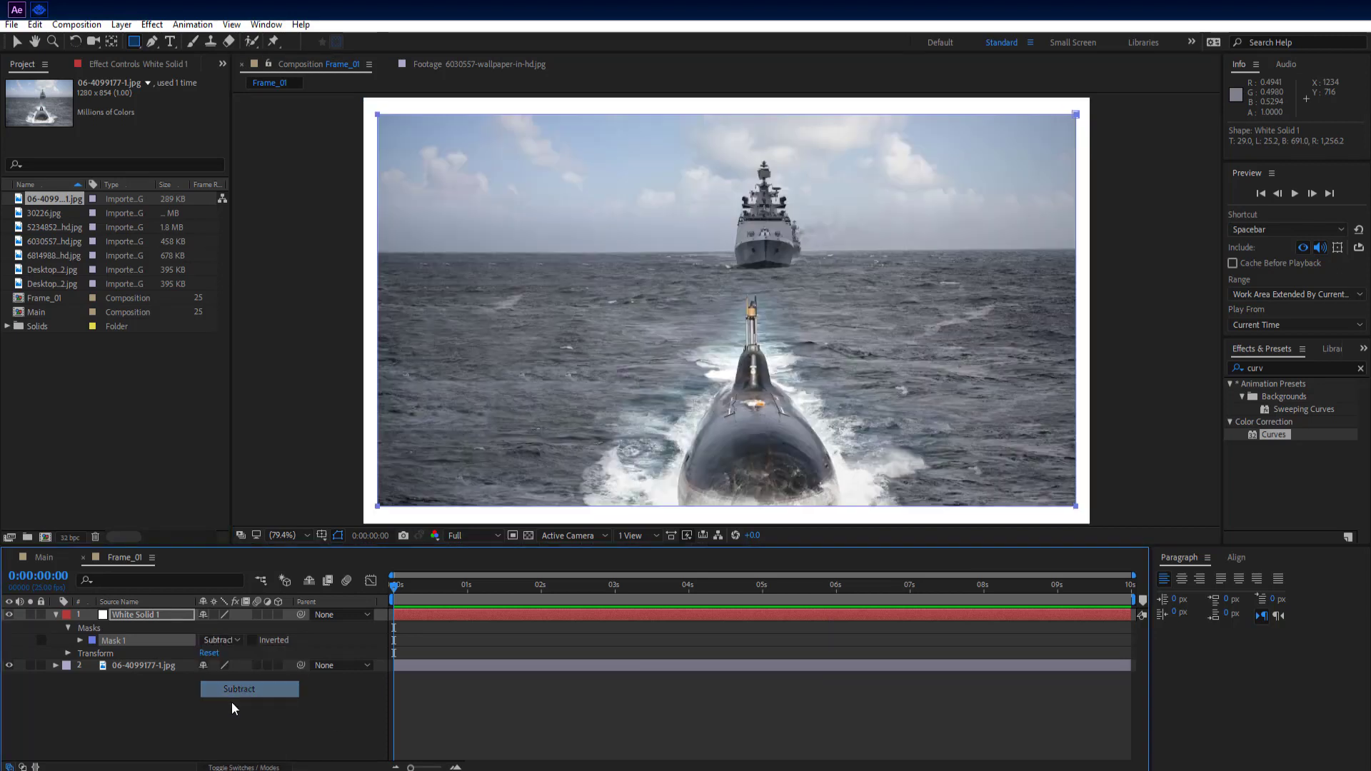
# Step: Collapse White Solid 1's properties and return to the Main composition
pyautogui.click(187, 720)
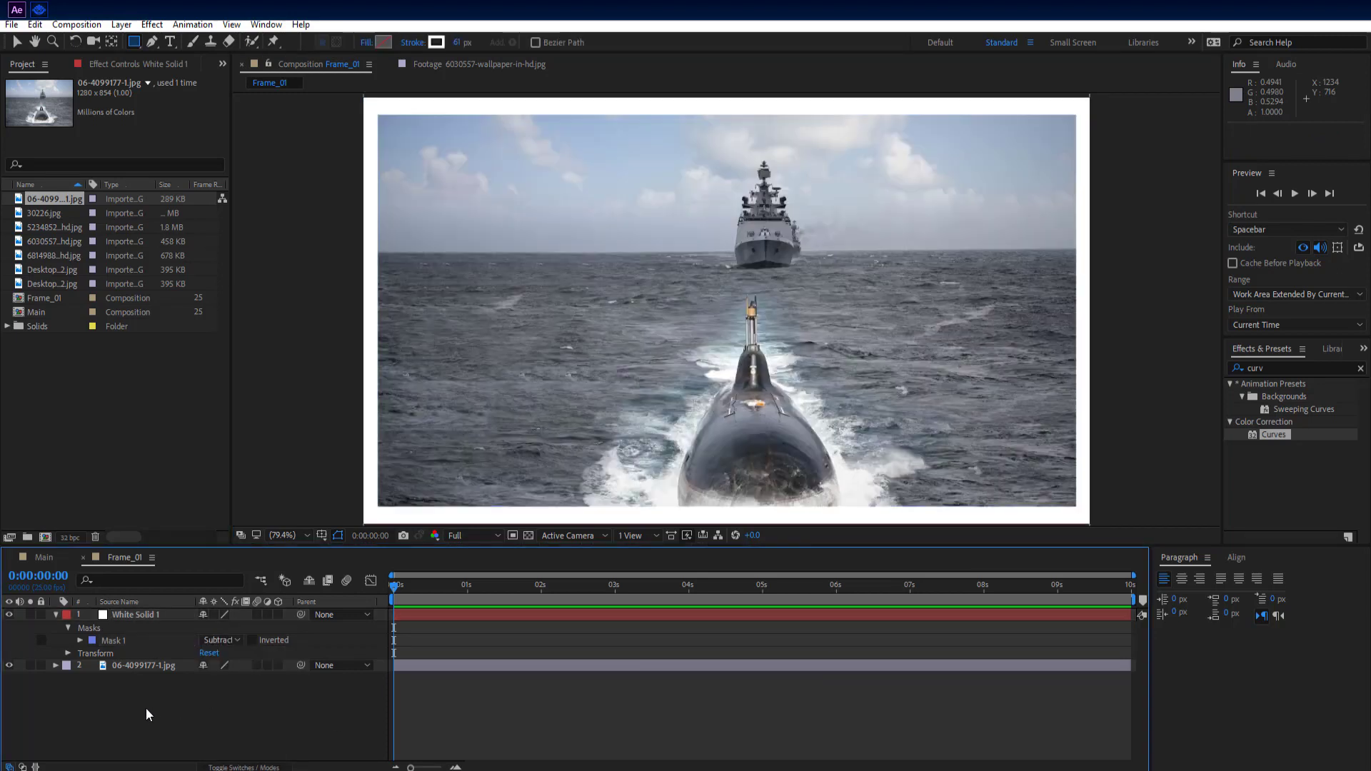
pyautogui.click(56, 614)
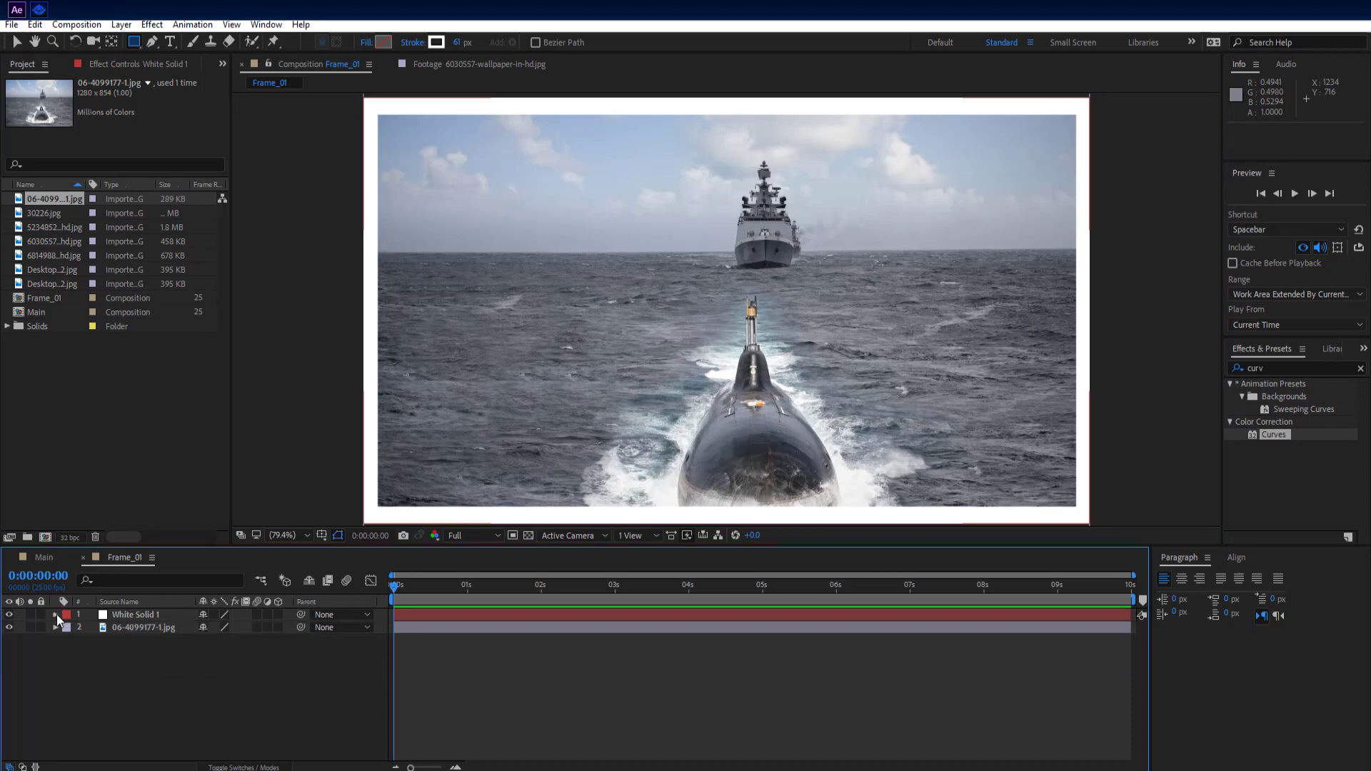
pyautogui.click(54, 561)
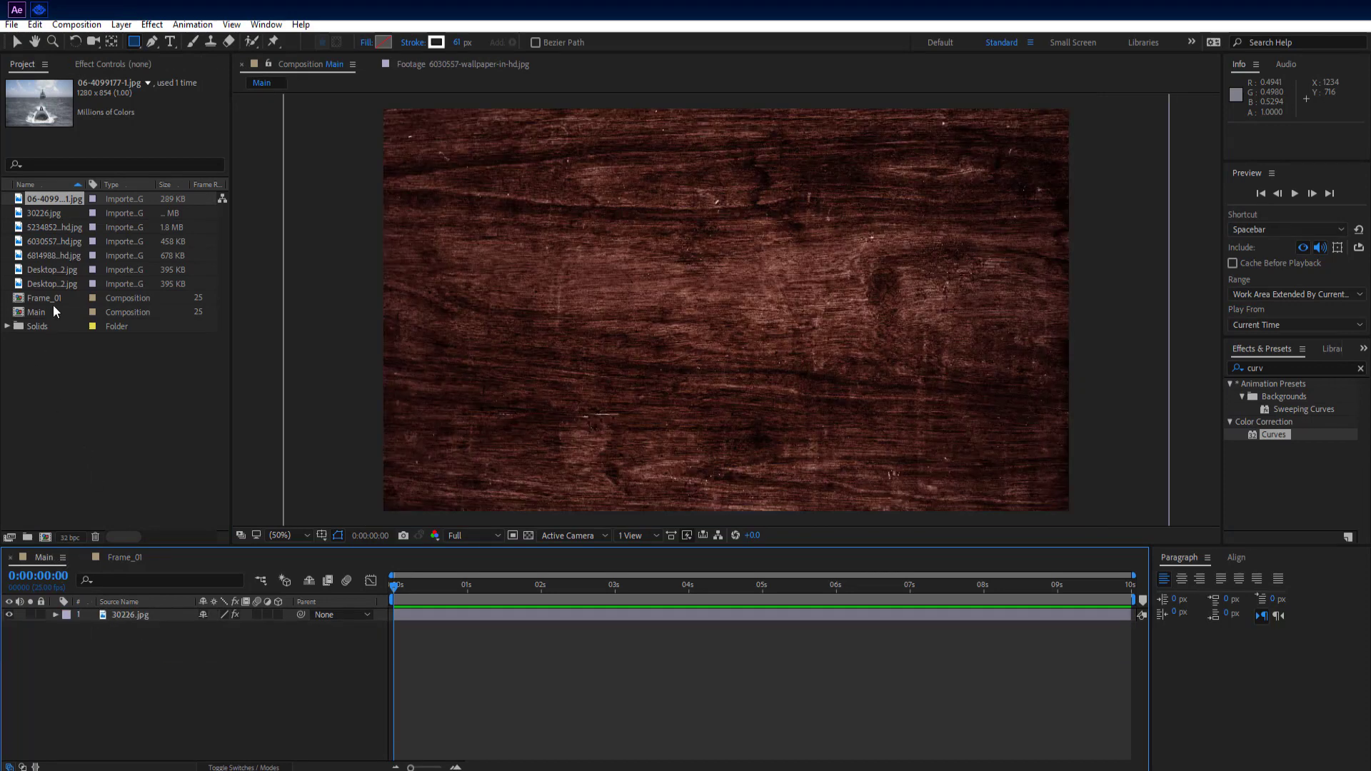
# Step: Place Frame_01 above the wood texture in Main and scale it to 60%
pyautogui.moveTo(57, 296); pyautogui.dragTo(137, 614)
pyautogui.click(209, 684)
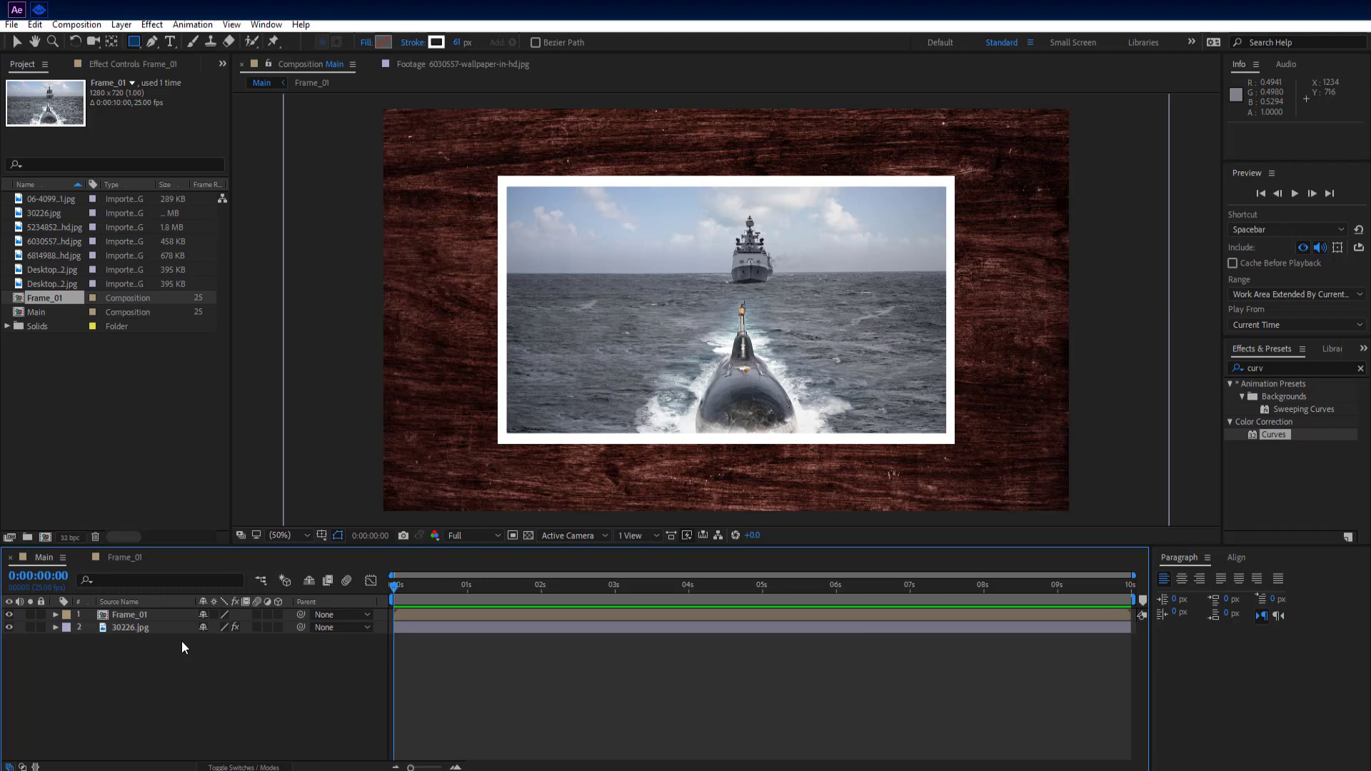
pyautogui.click(152, 613)
pyautogui.press('s')
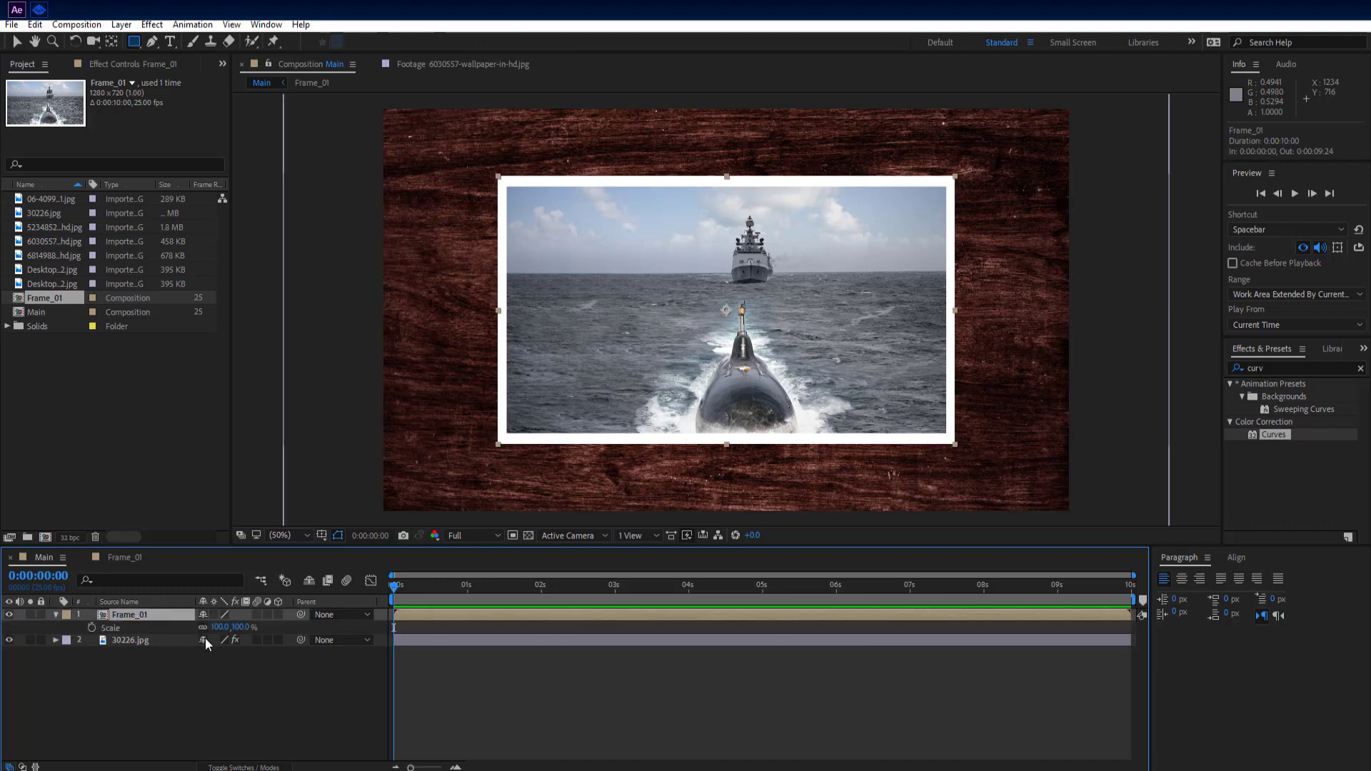
pyautogui.click(217, 627)
pyautogui.write('80')
pyautogui.press('Return')
pyautogui.moveTo(213, 626); pyautogui.dragTo(198, 627)
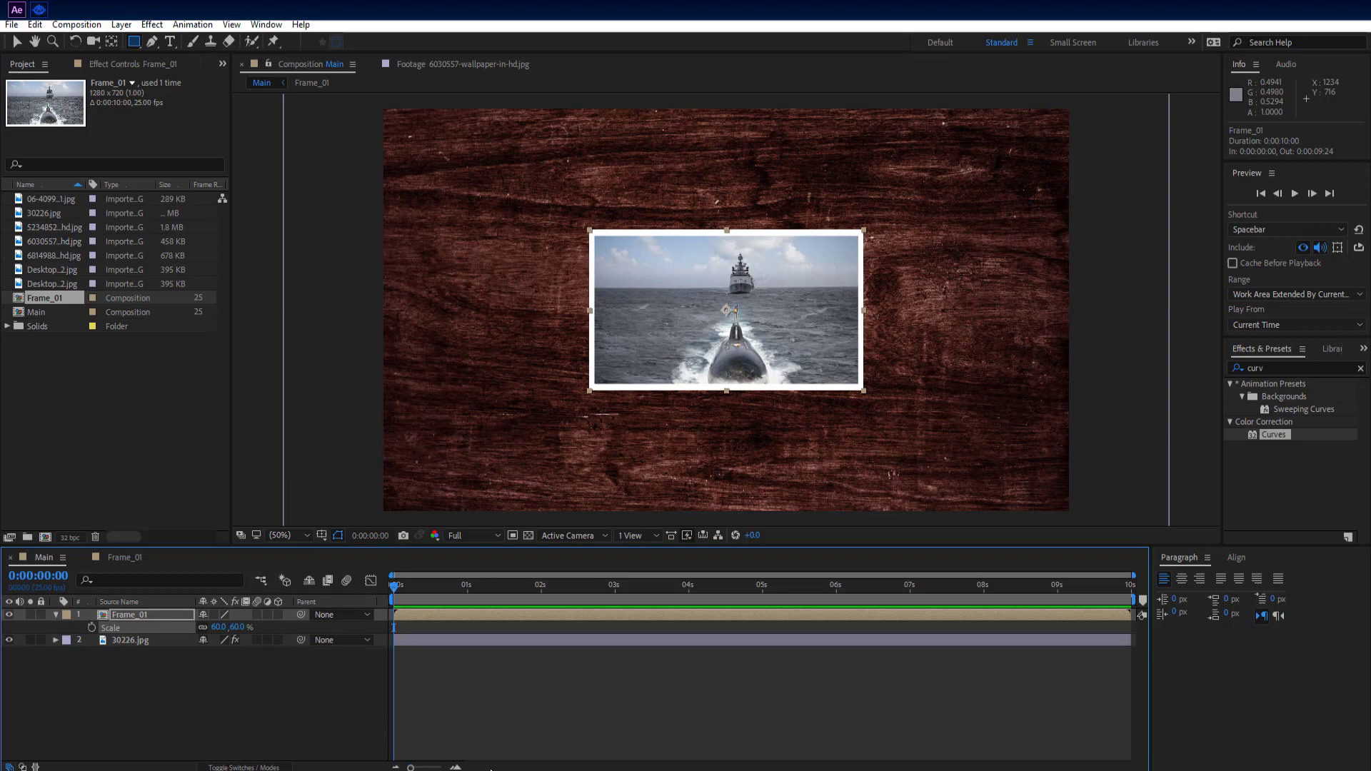
pyautogui.click(912, 661)
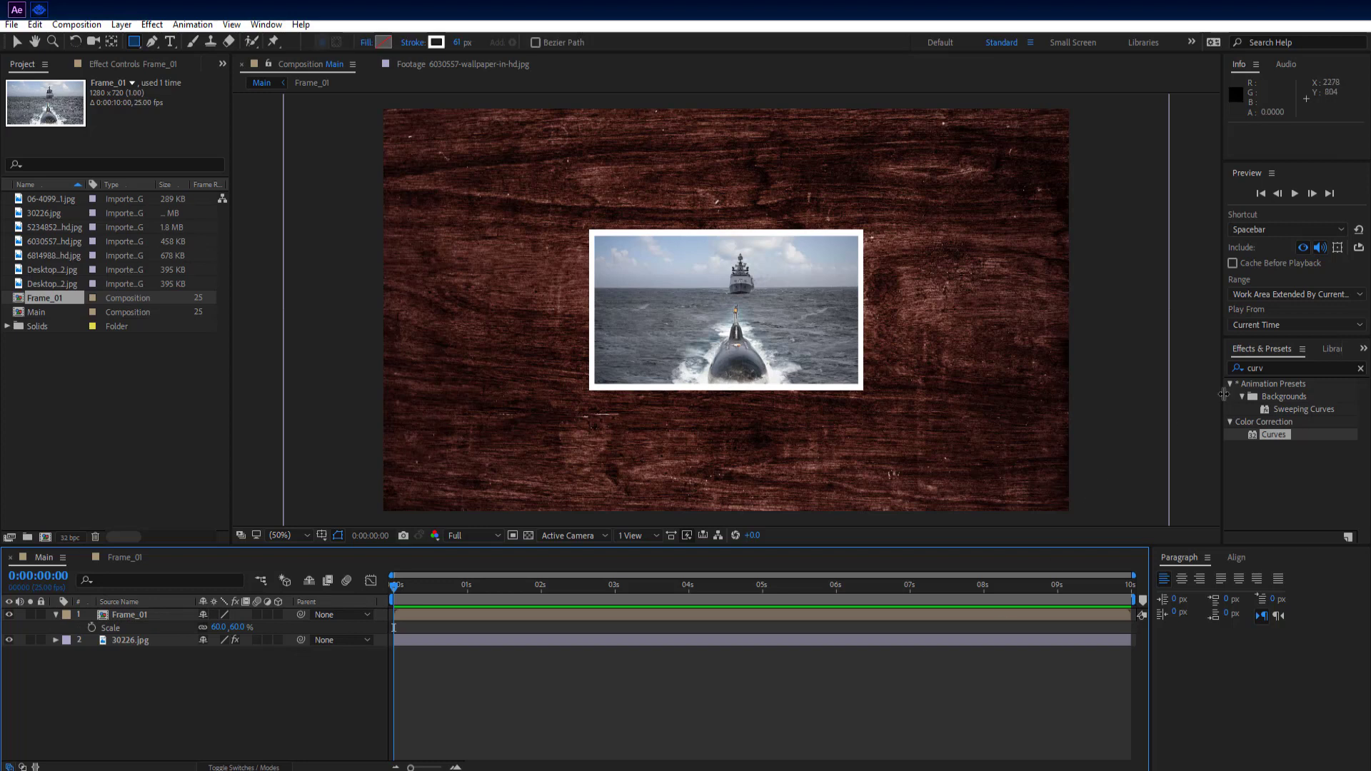
# Step: Search 'drop s' in Effects & Presets and apply Drop Shadow to Frame_01
pyautogui.doubleClick(1278, 367)
pyautogui.write('d')
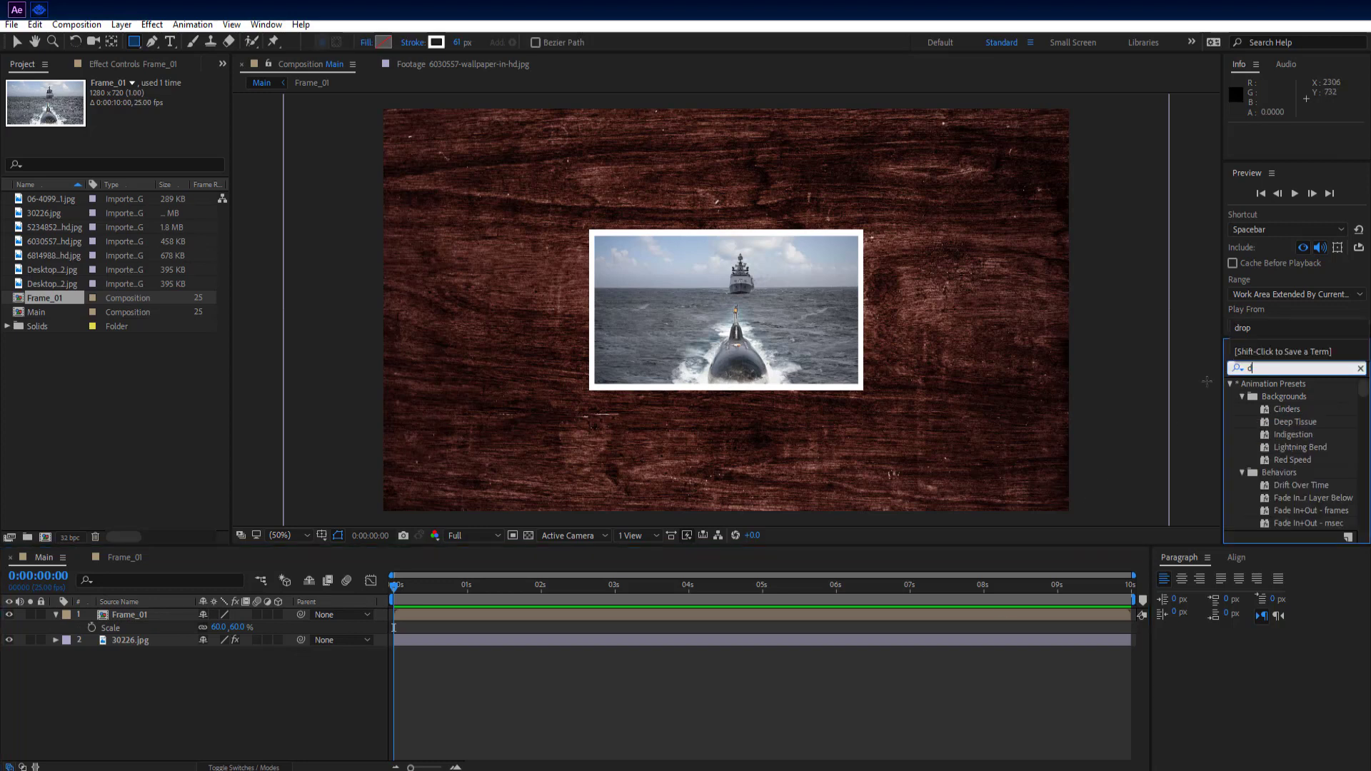
pyautogui.write('rop')
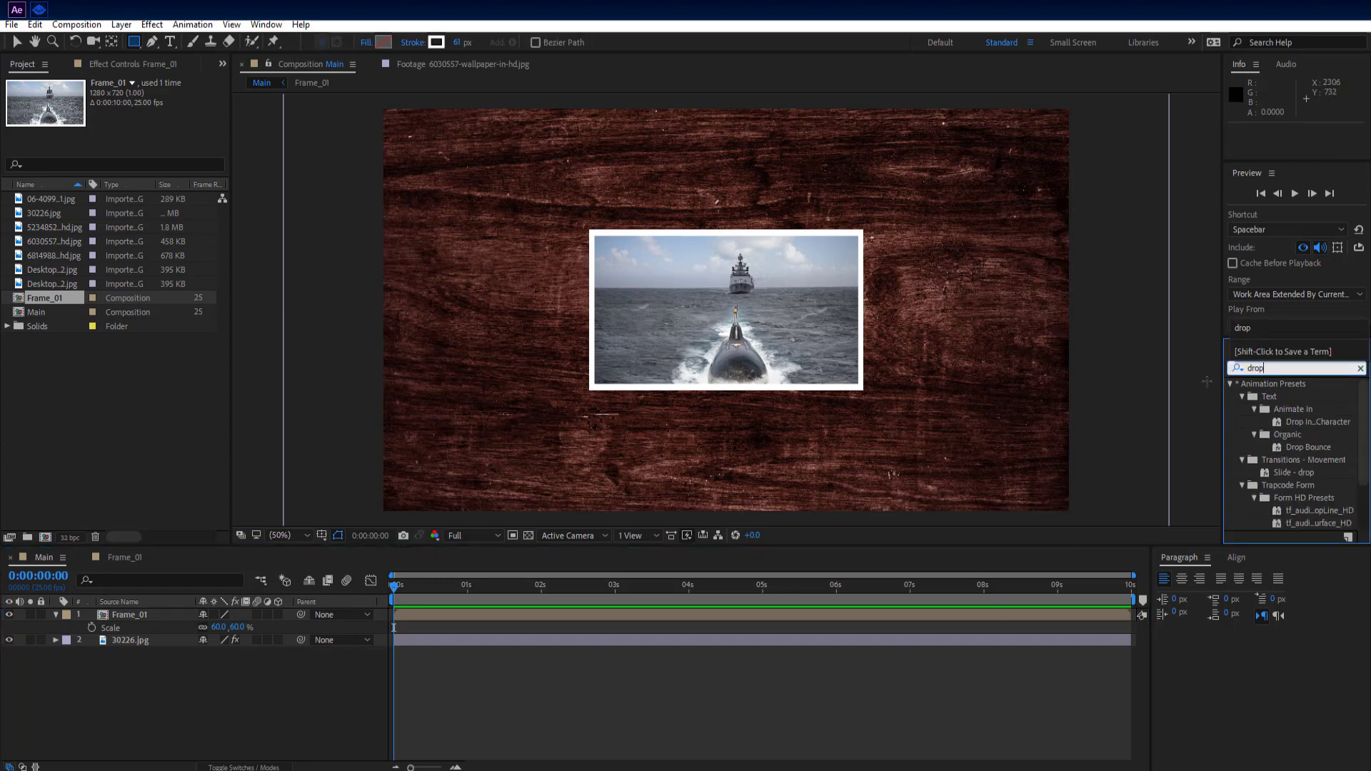
pyautogui.write(' b')
pyautogui.press('BackSpace')
pyautogui.write('s')
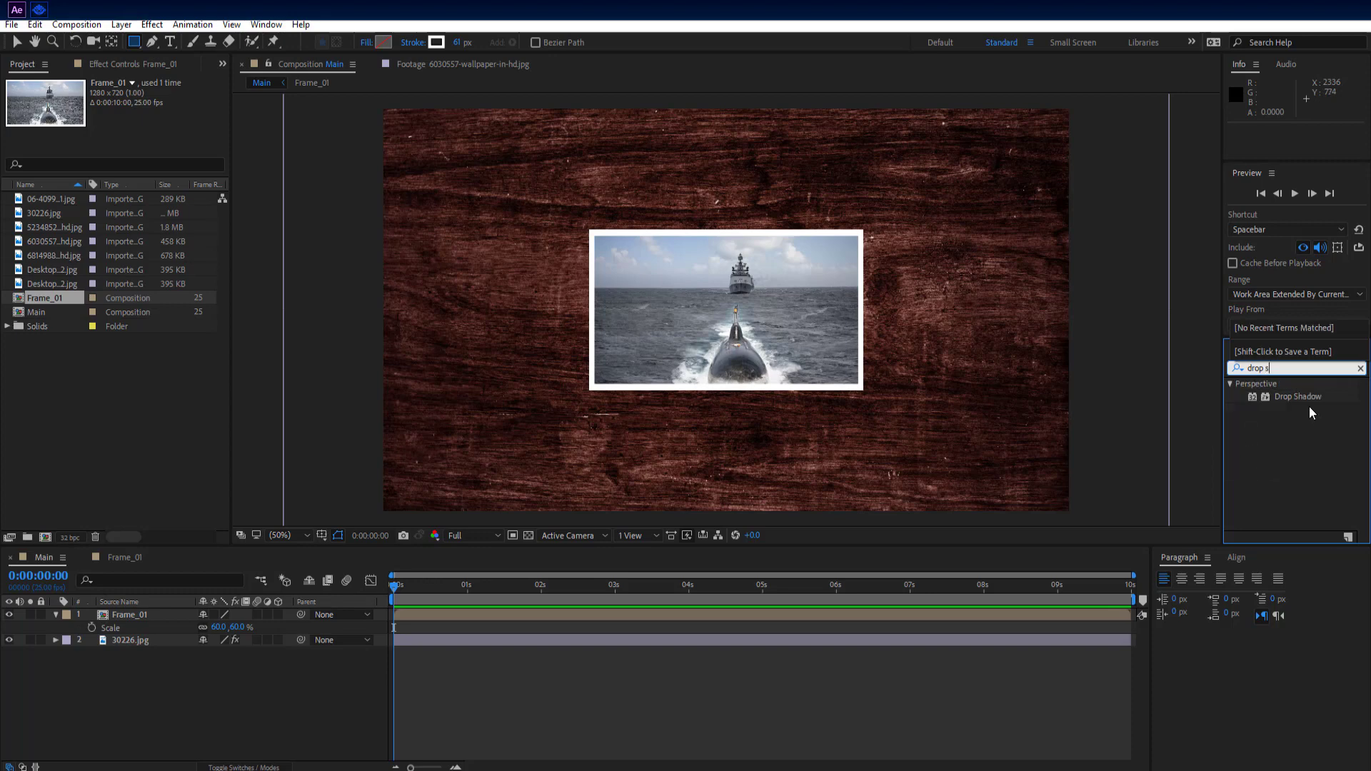
pyautogui.moveTo(1295, 395); pyautogui.dragTo(150, 615)
pyautogui.press('v')
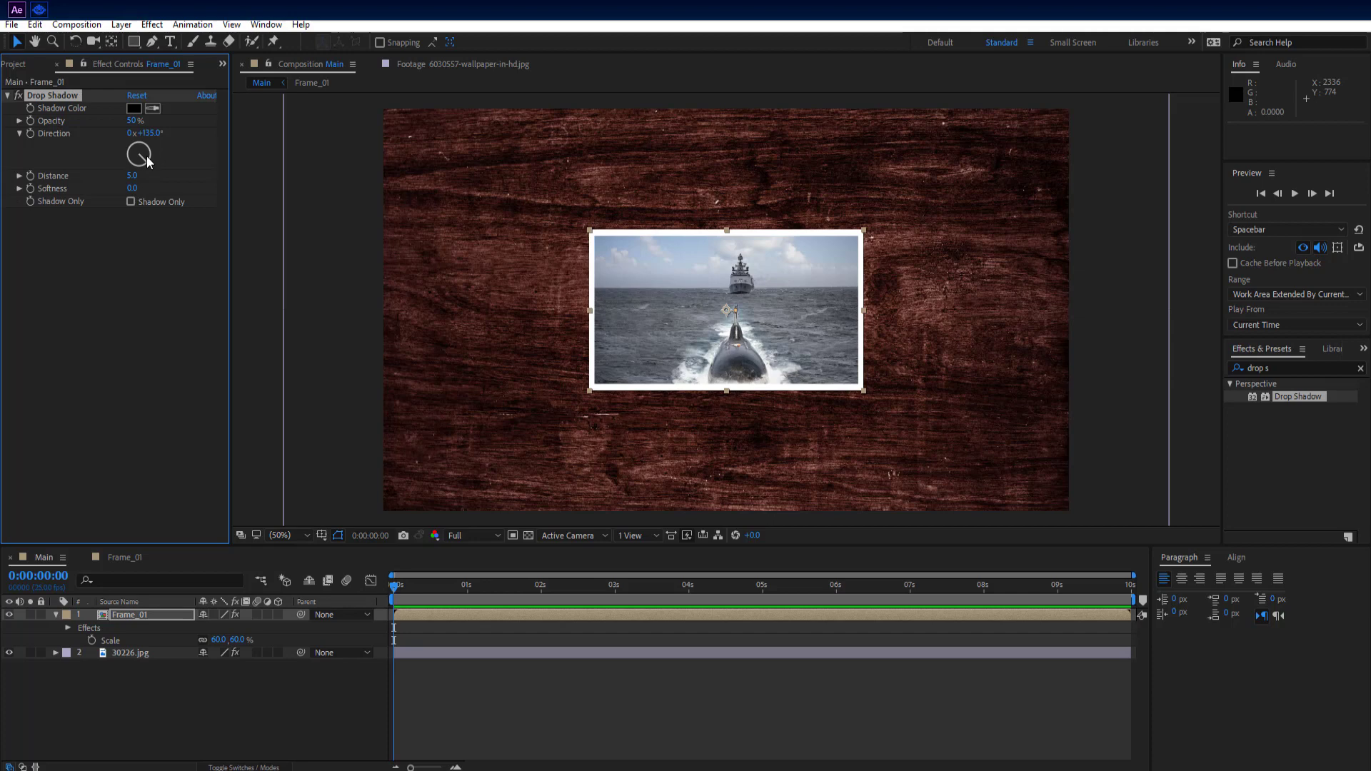
# Step: Set the drop shadow Distance to 15 and Softness to 39
pyautogui.click(132, 175)
pyautogui.write('15')
pyautogui.click(139, 250)
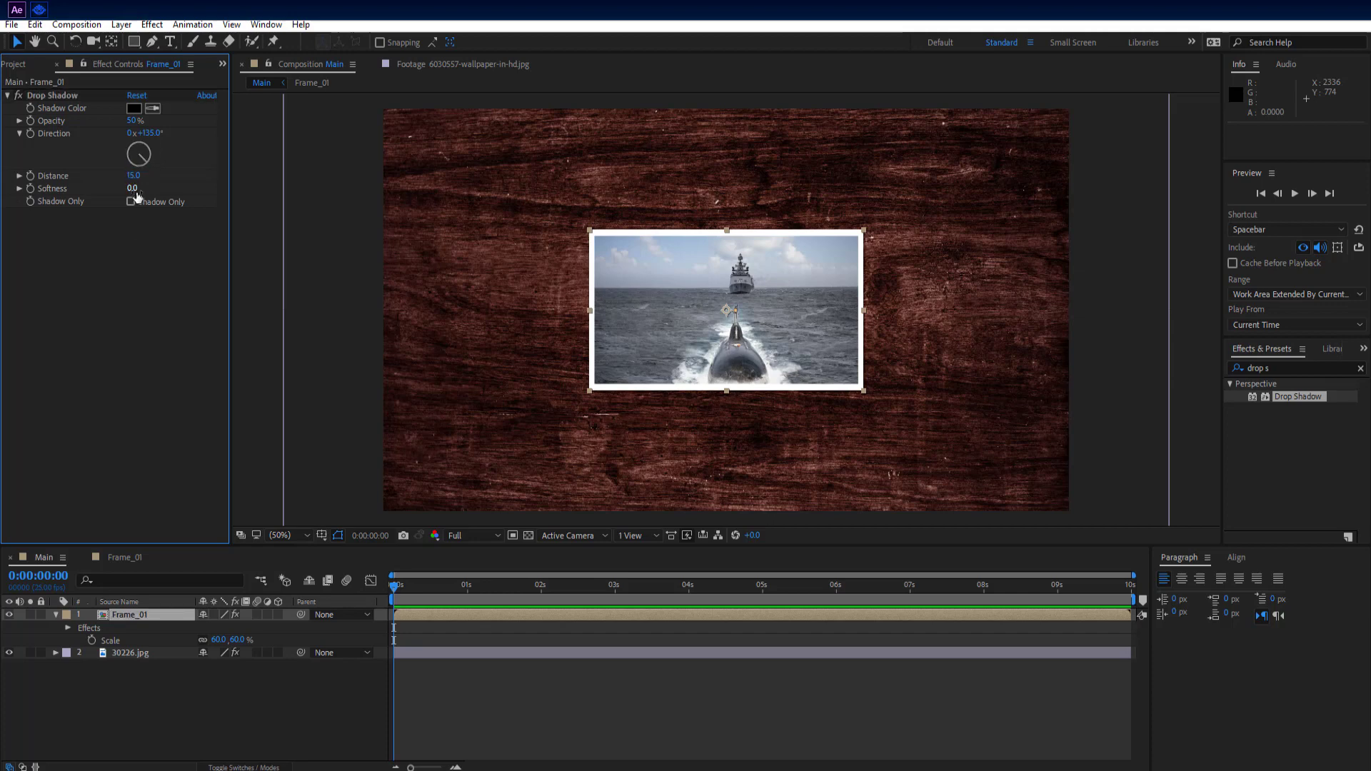
pyautogui.click(134, 189)
pyautogui.write('39')
pyautogui.click(131, 255)
pyautogui.click(227, 718)
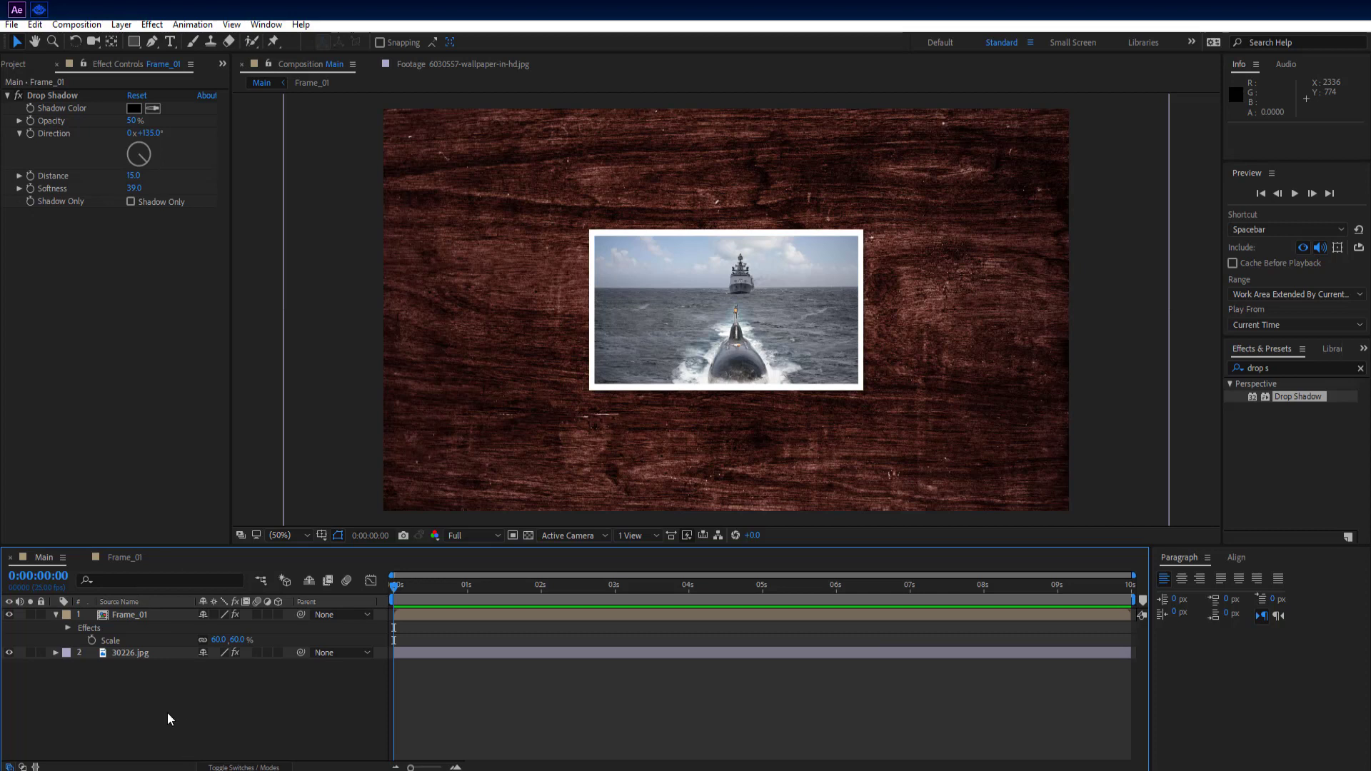
# Step: Duplicate Frame_01 as Frame_02 and add Frame_02 to the Main timeline
pyautogui.click(55, 615)
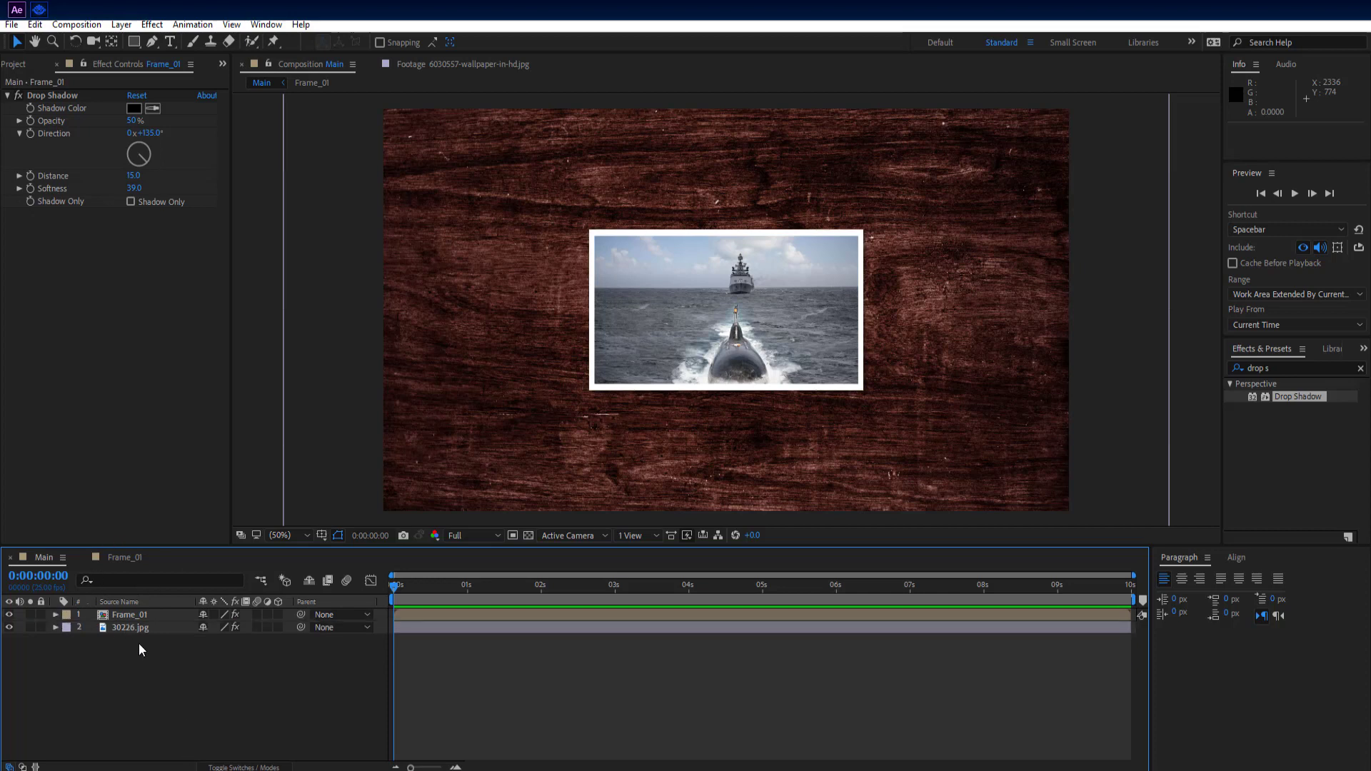
pyautogui.click(153, 615)
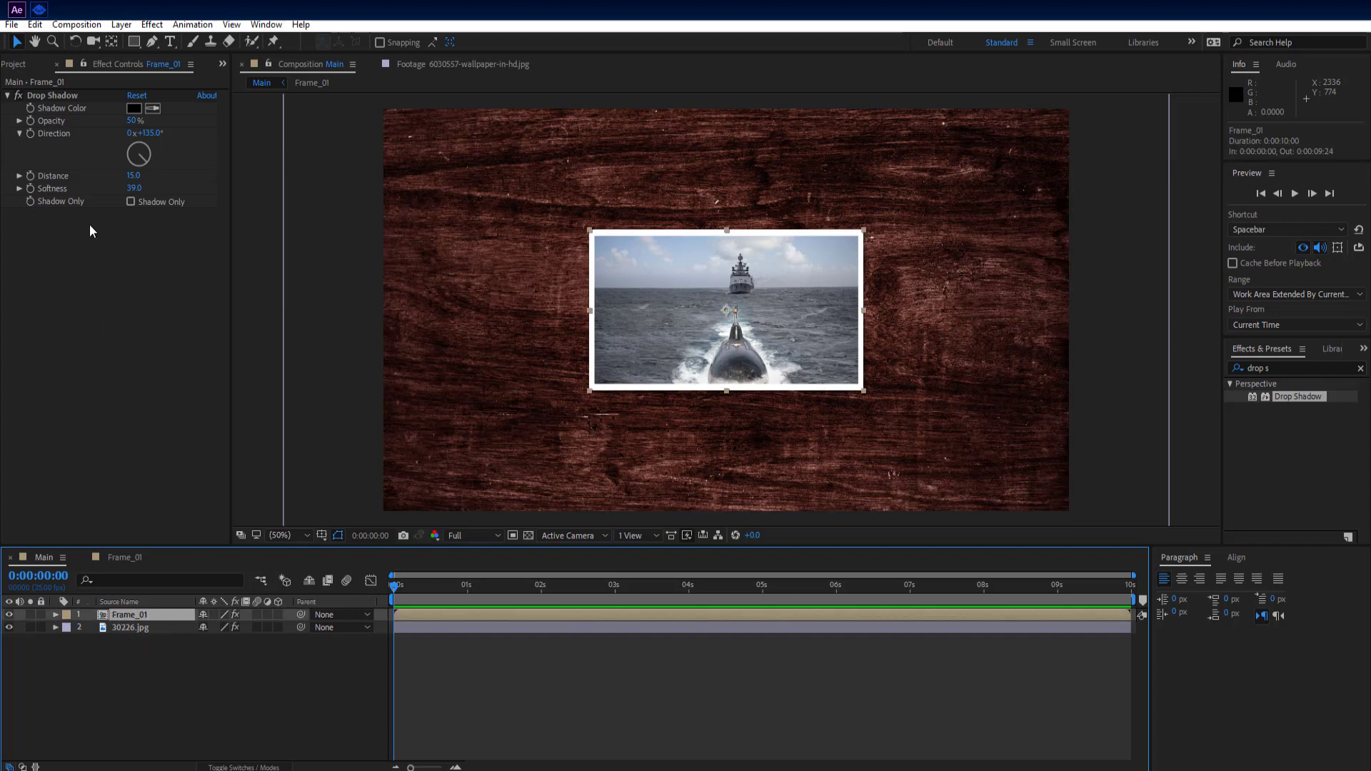
pyautogui.click(16, 64)
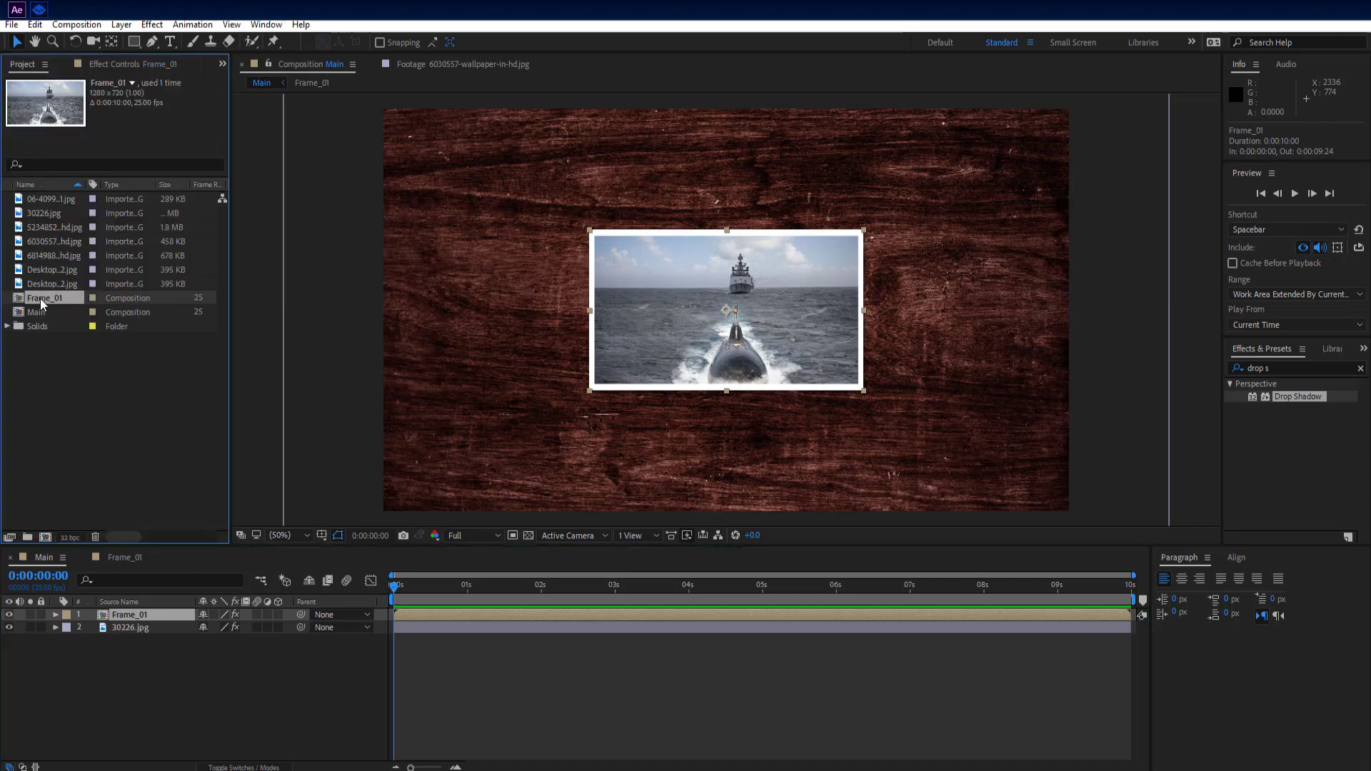
pyautogui.hotkey('ctrl', 'd')
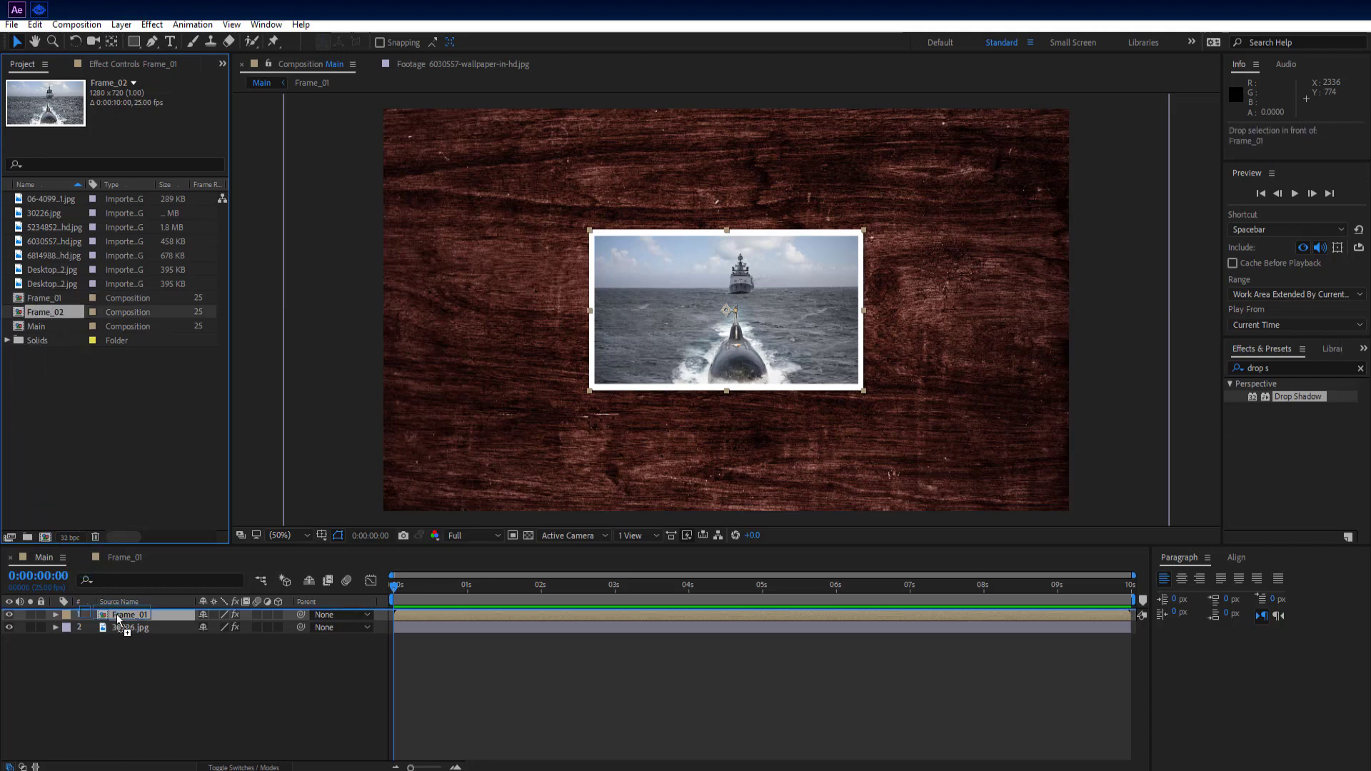
pyautogui.hotkey('ctrl', '/')
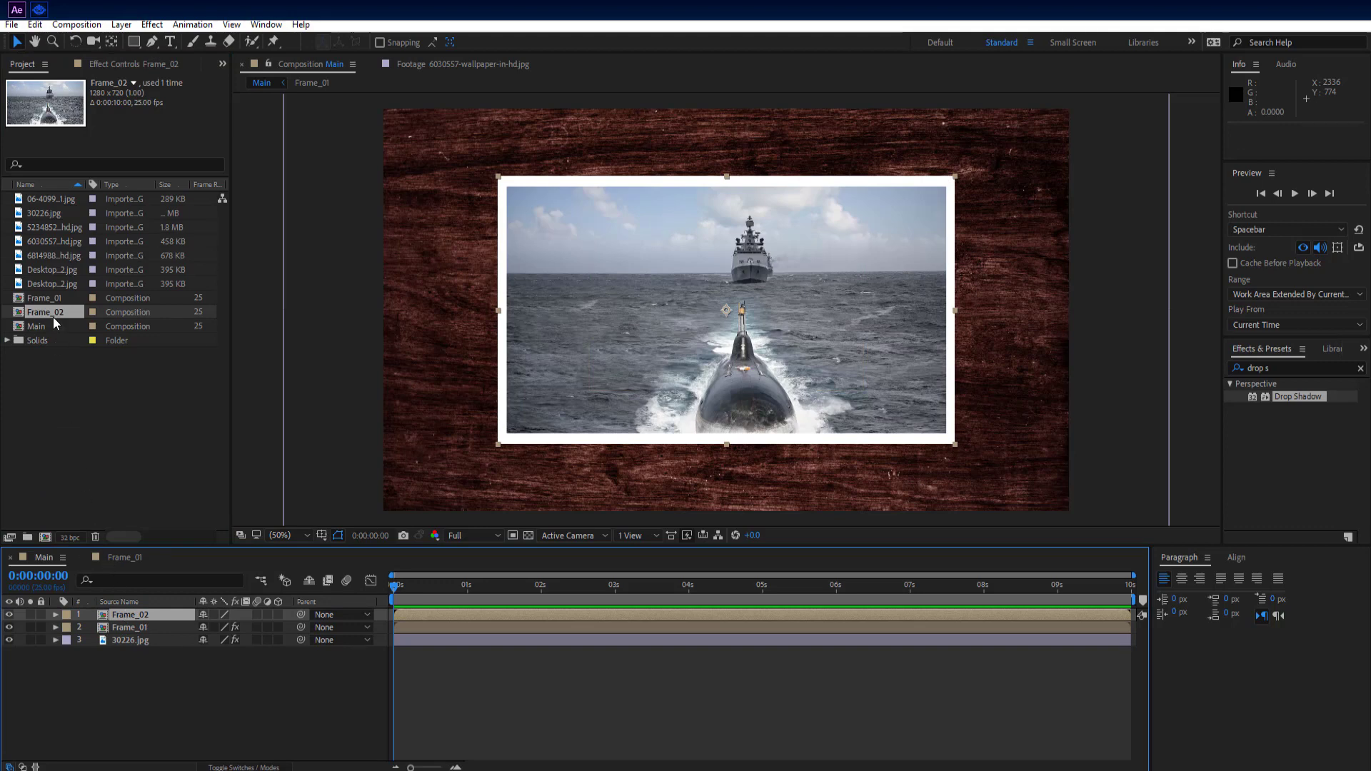
pyautogui.hotkey('ctrl', '/')
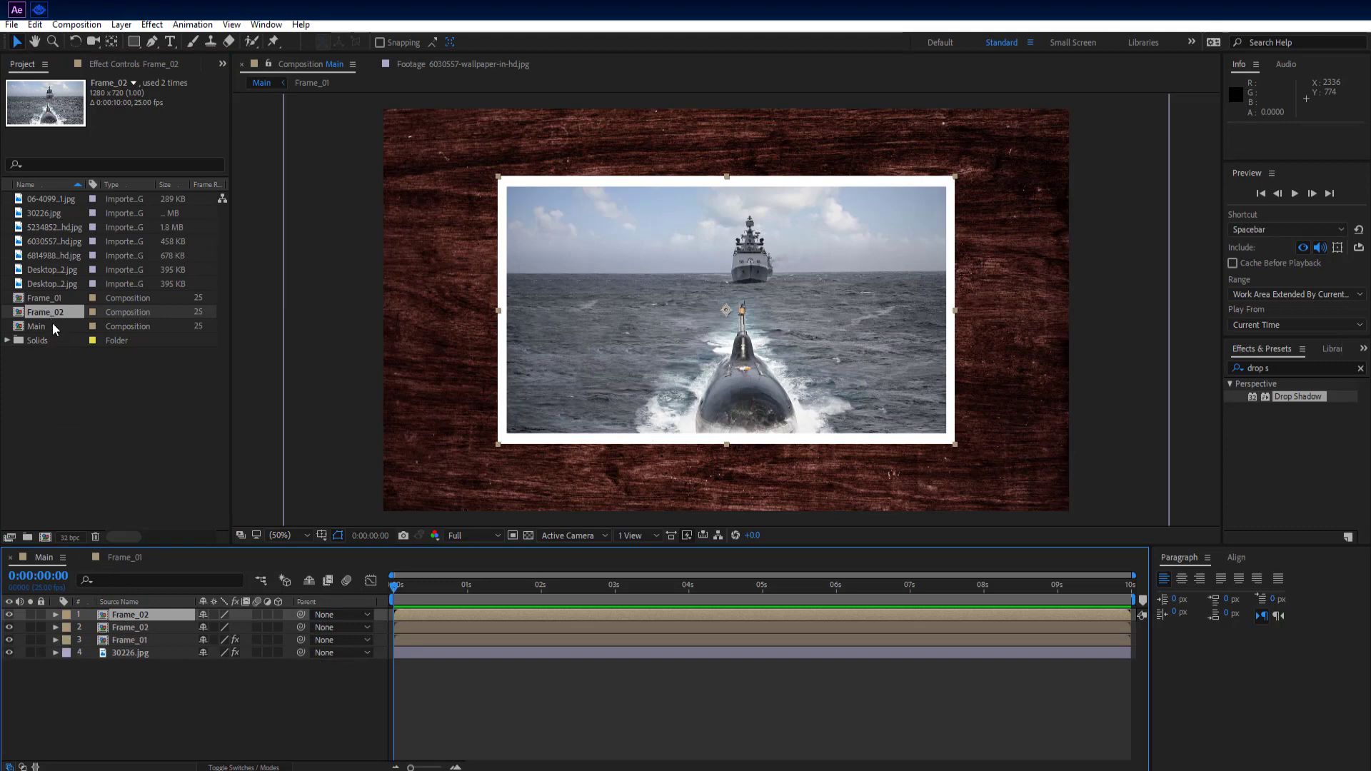
pyautogui.hotkey('ctrl', 'z')
pyautogui.click(47, 314)
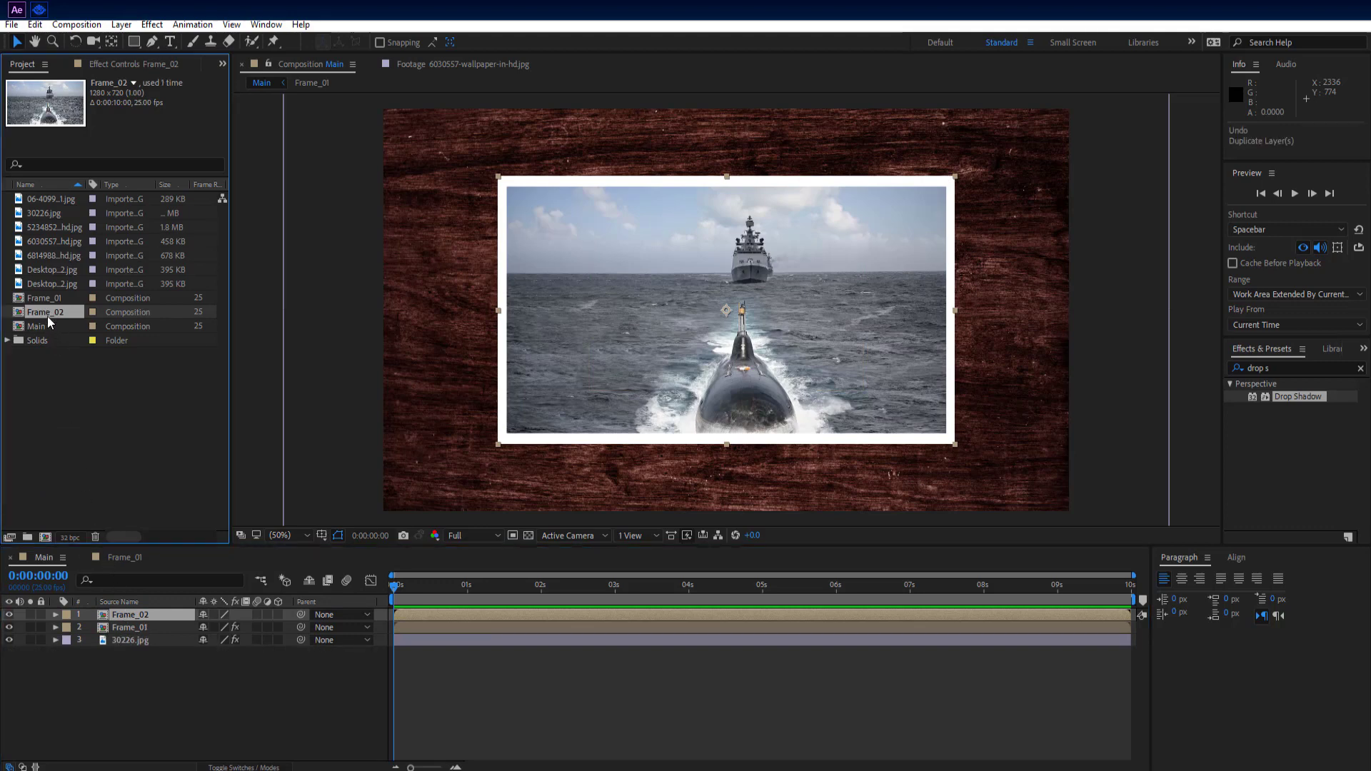
# Step: Make Frame_03, Frame_04 and Frame_05 copies and add all three to Main
pyautogui.hotkey('ctrl', 'd')
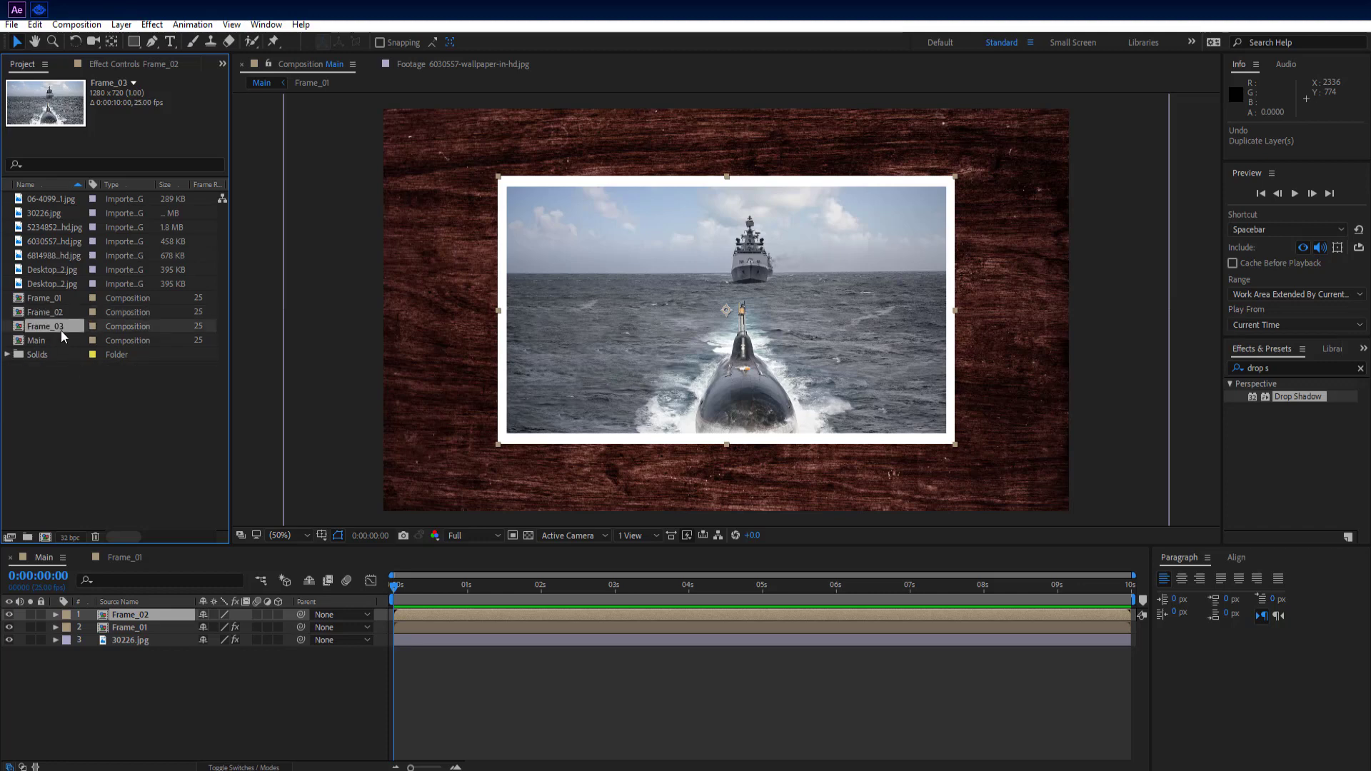
pyautogui.hotkey('ctrl', 'd')
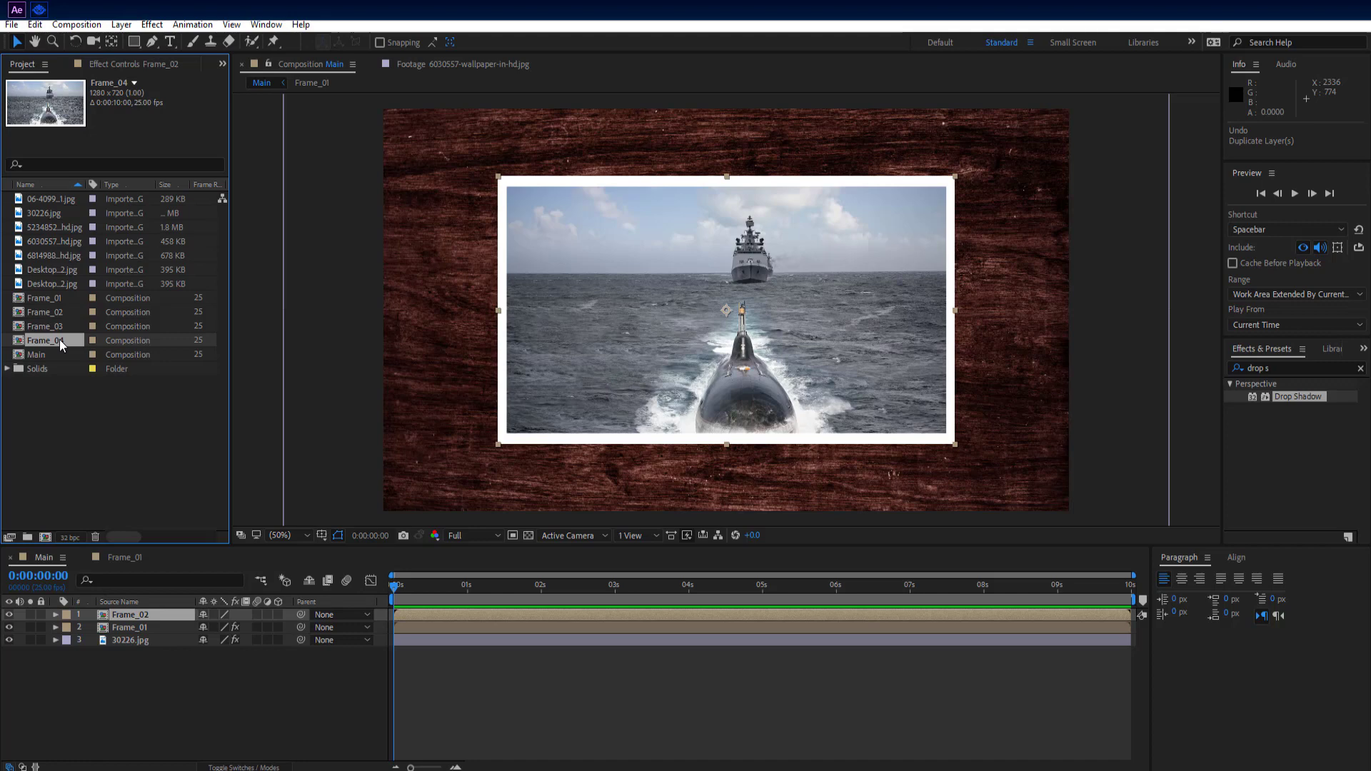
pyautogui.hotkey('ctrl', 'd')
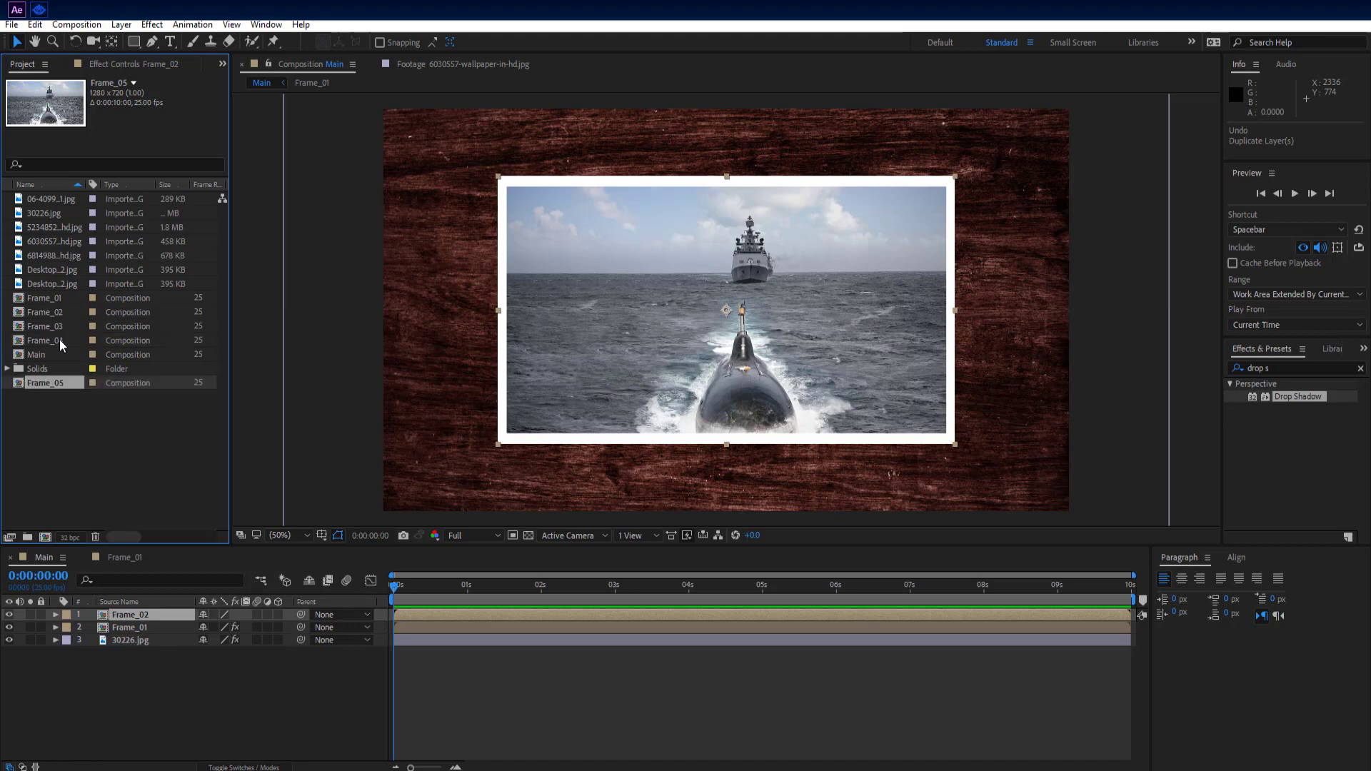
pyautogui.click(76, 410)
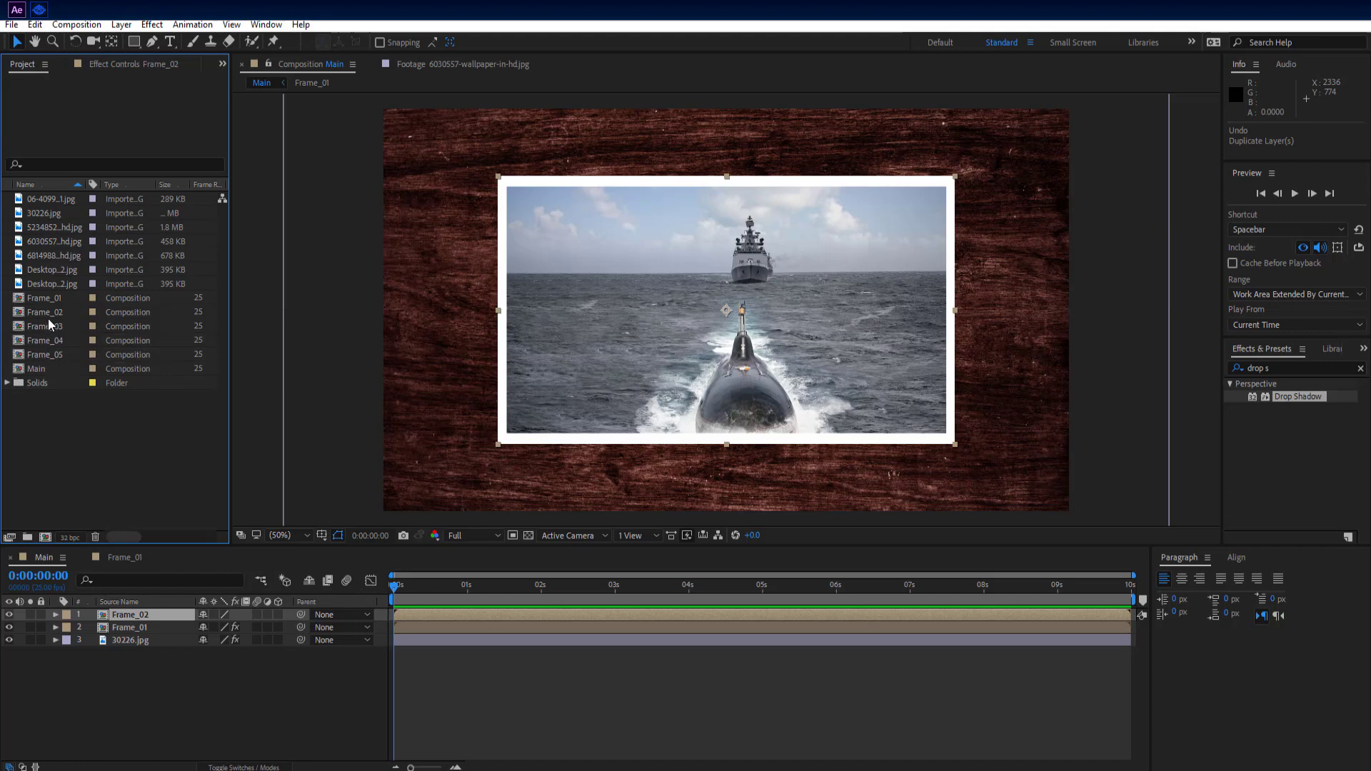
pyautogui.moveTo(50, 324)
pyautogui.mouseDown()
pyautogui.moveTo(59, 352)
pyautogui.moveTo(59, 336)
pyautogui.mouseUp()
pyautogui.click(59, 337)
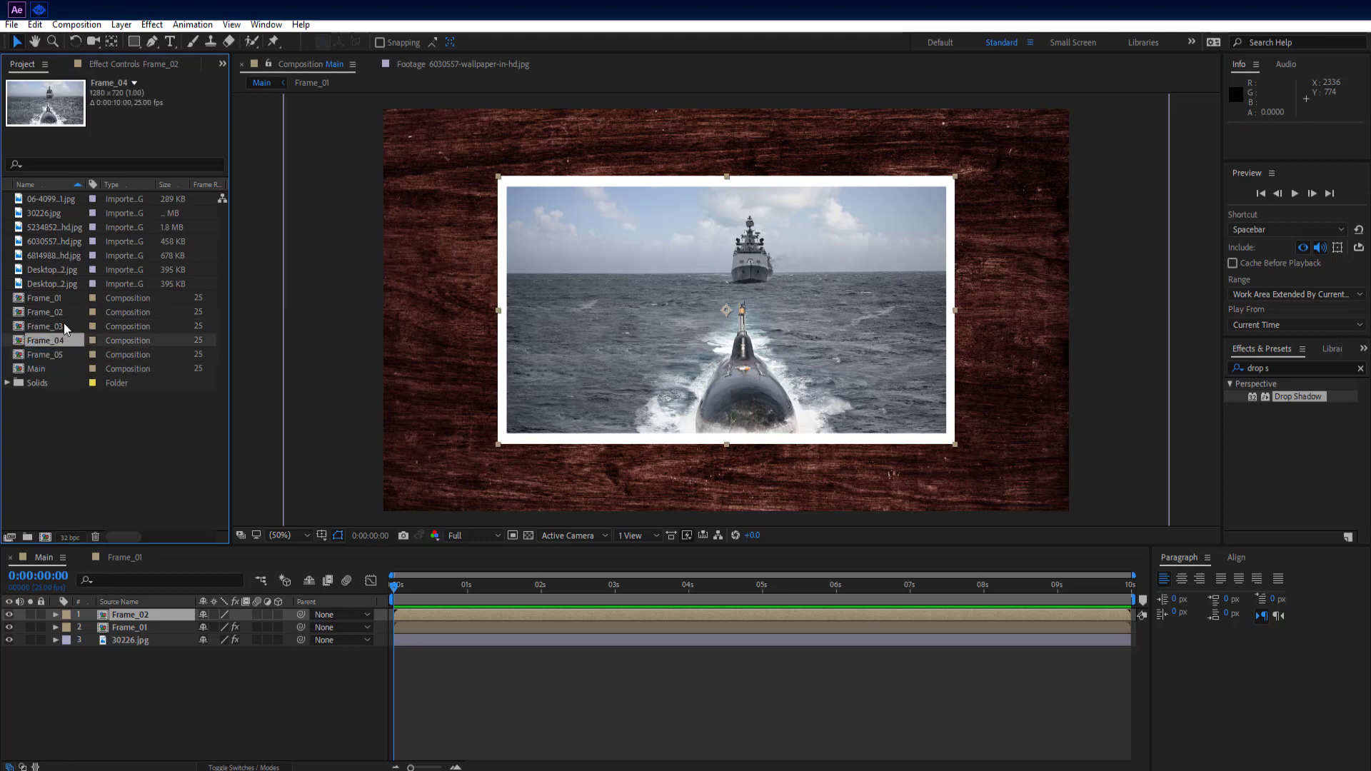
pyautogui.click(63, 326)
pyautogui.keyDown('ctrl'); pyautogui.click(66, 341); pyautogui.keyUp('ctrl')
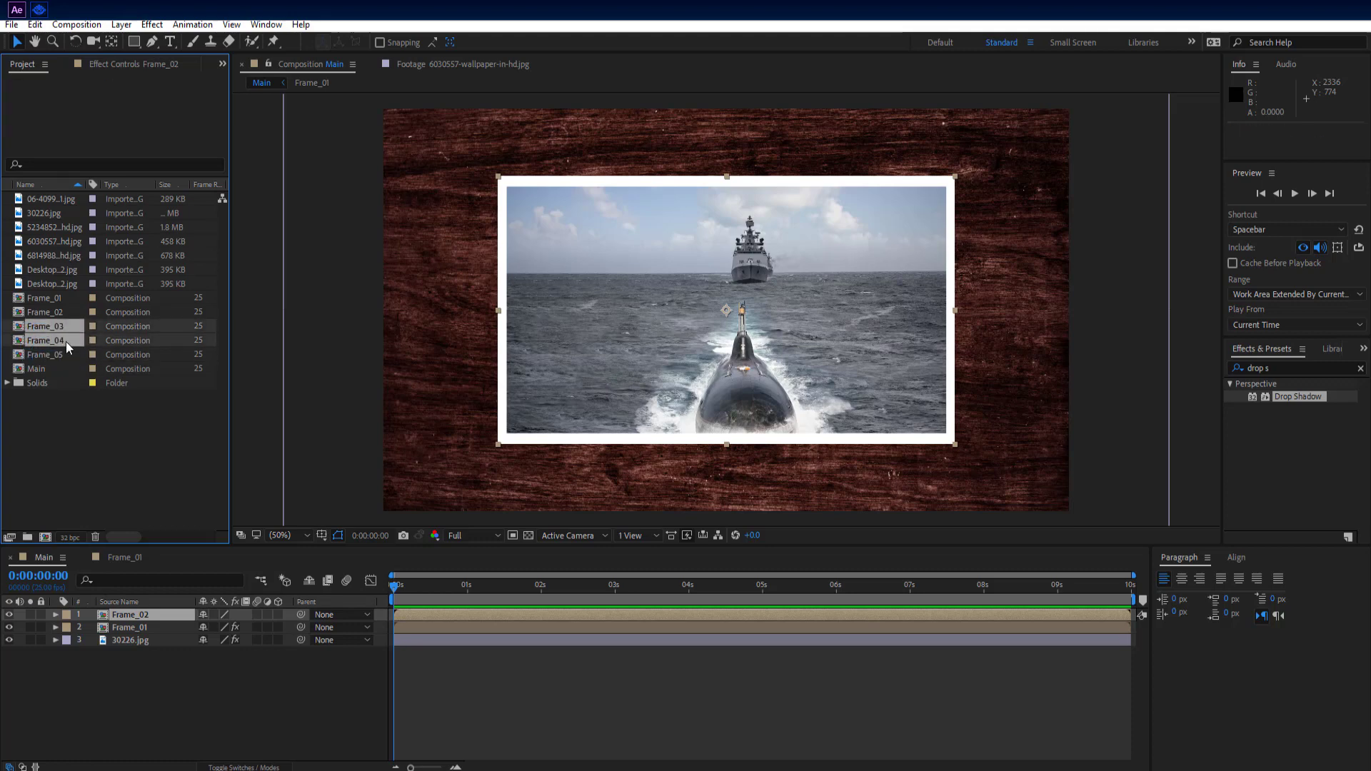
pyautogui.keyDown('ctrl'); pyautogui.click(67, 353); pyautogui.keyUp('ctrl')
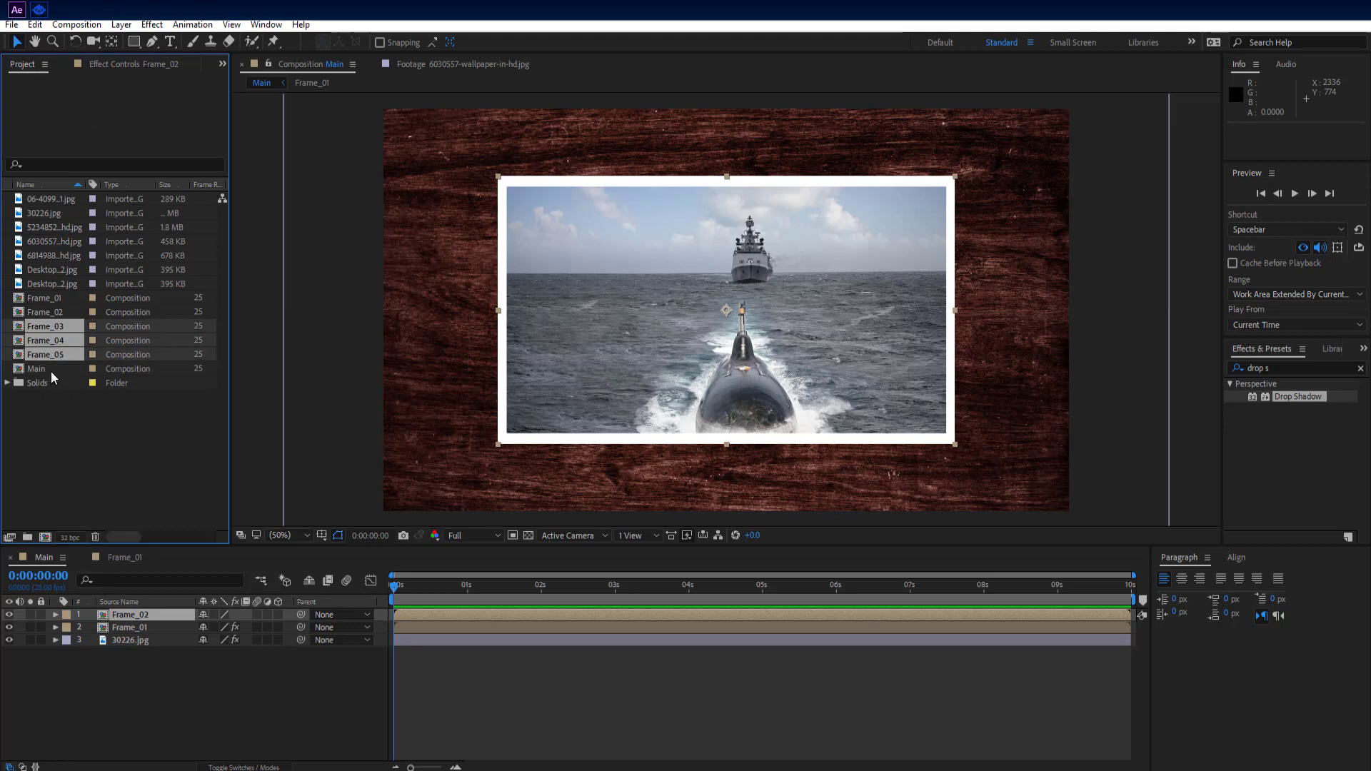
pyautogui.moveTo(58, 370); pyautogui.dragTo(138, 705)
pyautogui.click(143, 715)
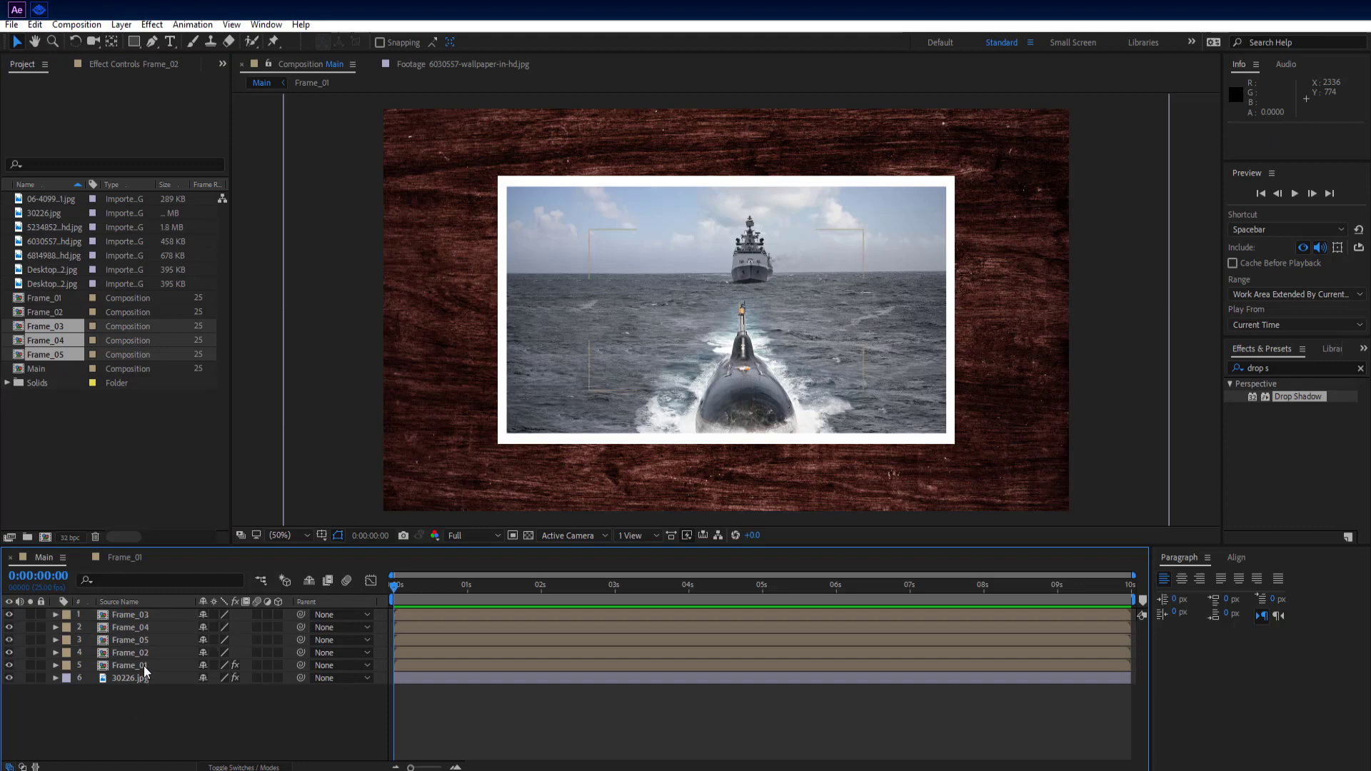
# Step: Reorder the frame layers so Frame_05 sits on top of the stack
pyautogui.moveTo(152, 615)
pyautogui.mouseDown()
pyautogui.moveTo(155, 644)
pyautogui.moveTo(153, 631)
pyautogui.mouseUp()
pyautogui.click(181, 702)
pyautogui.click(159, 665)
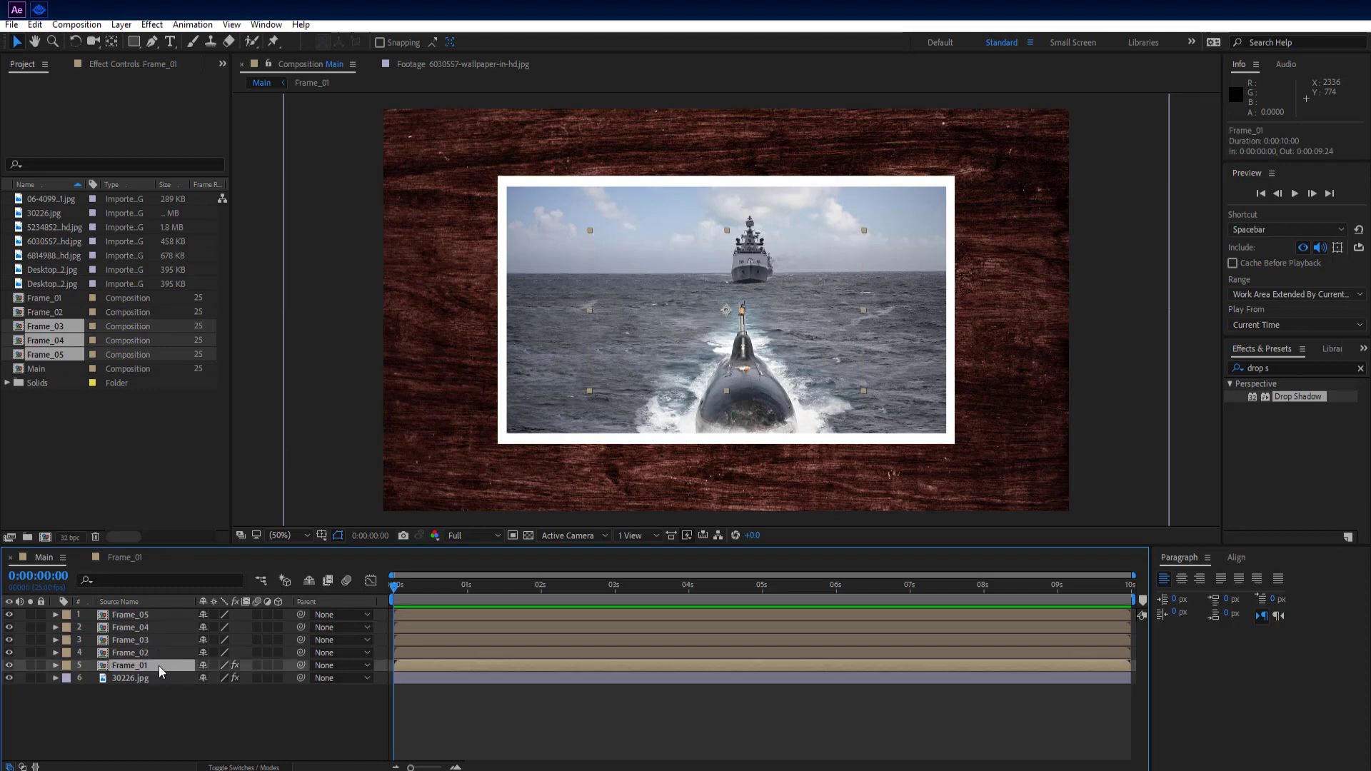
# Step: In Frame_02, replace the submarine photo with 5234852-wallpaper-in-hd.jpg, then return to Main
pyautogui.doubleClick(160, 656)
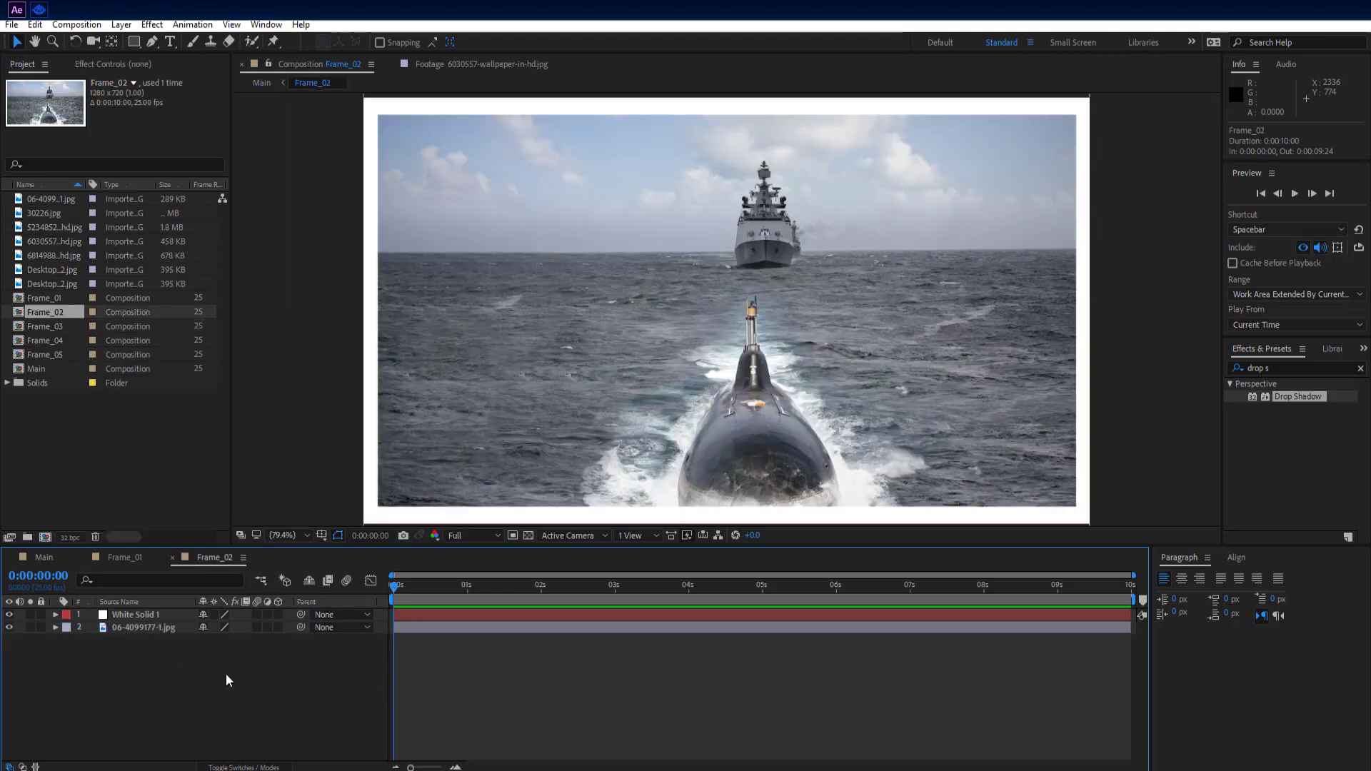
pyautogui.click(147, 629)
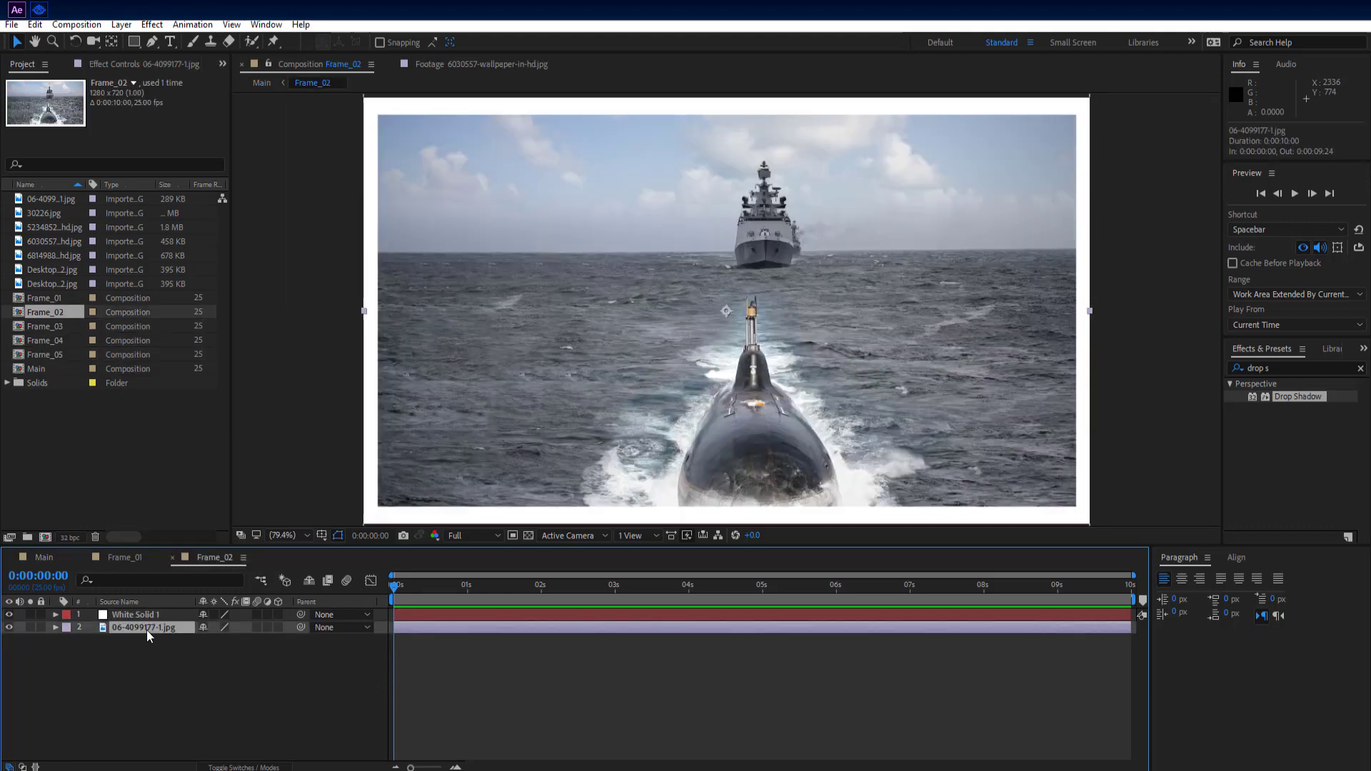
pyautogui.press('Delete')
pyautogui.click(70, 231)
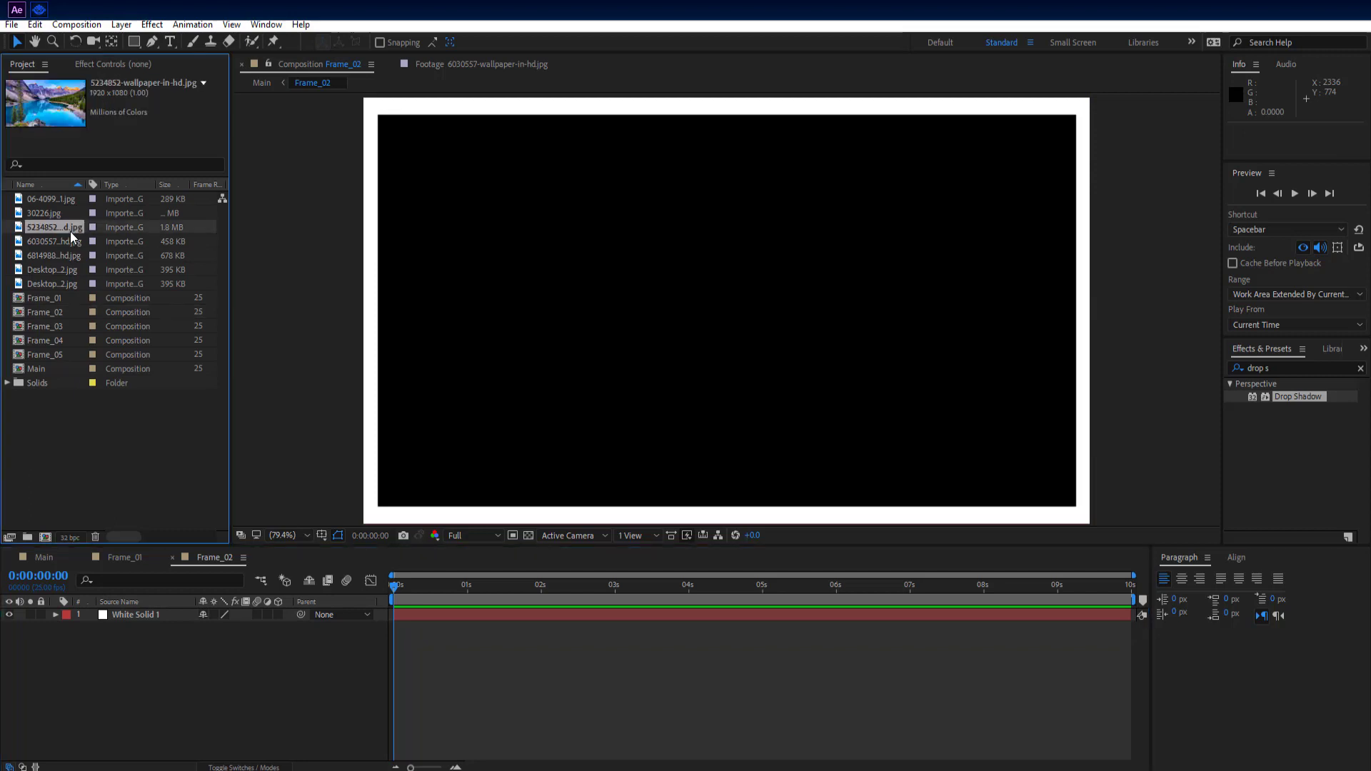
pyautogui.moveTo(70, 231); pyautogui.dragTo(148, 659)
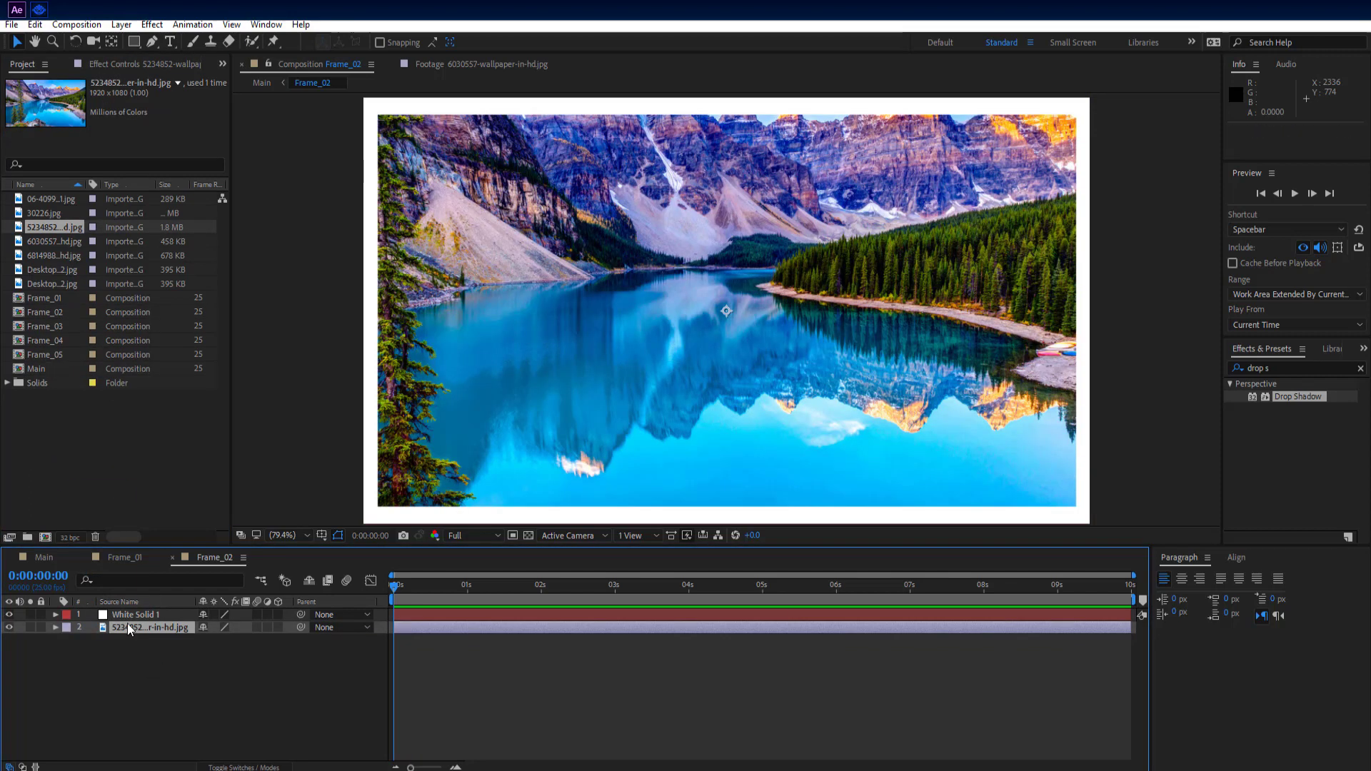
pyautogui.click(57, 554)
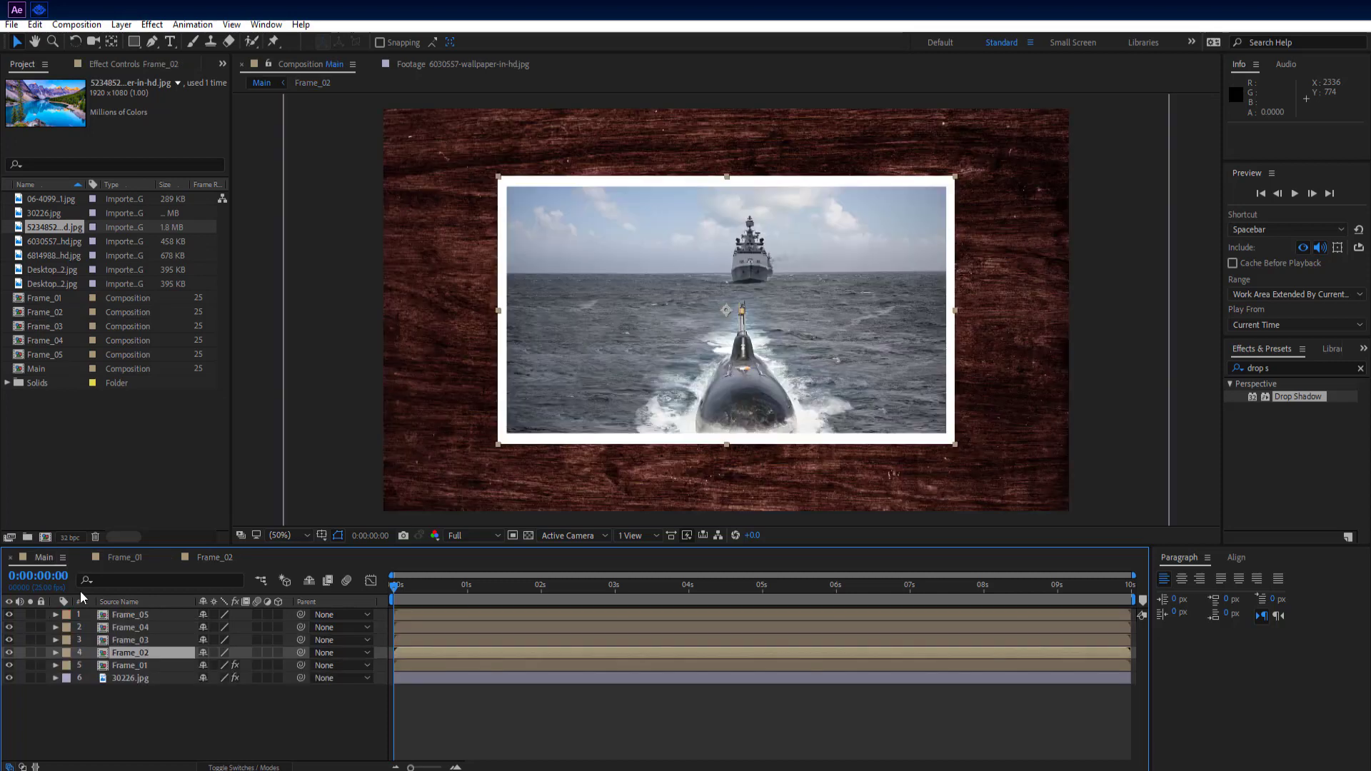
# Step: In Frame_03, delete the submarine photo layer and add the hot-air balloon image as a layer
pyautogui.doubleClick(145, 640)
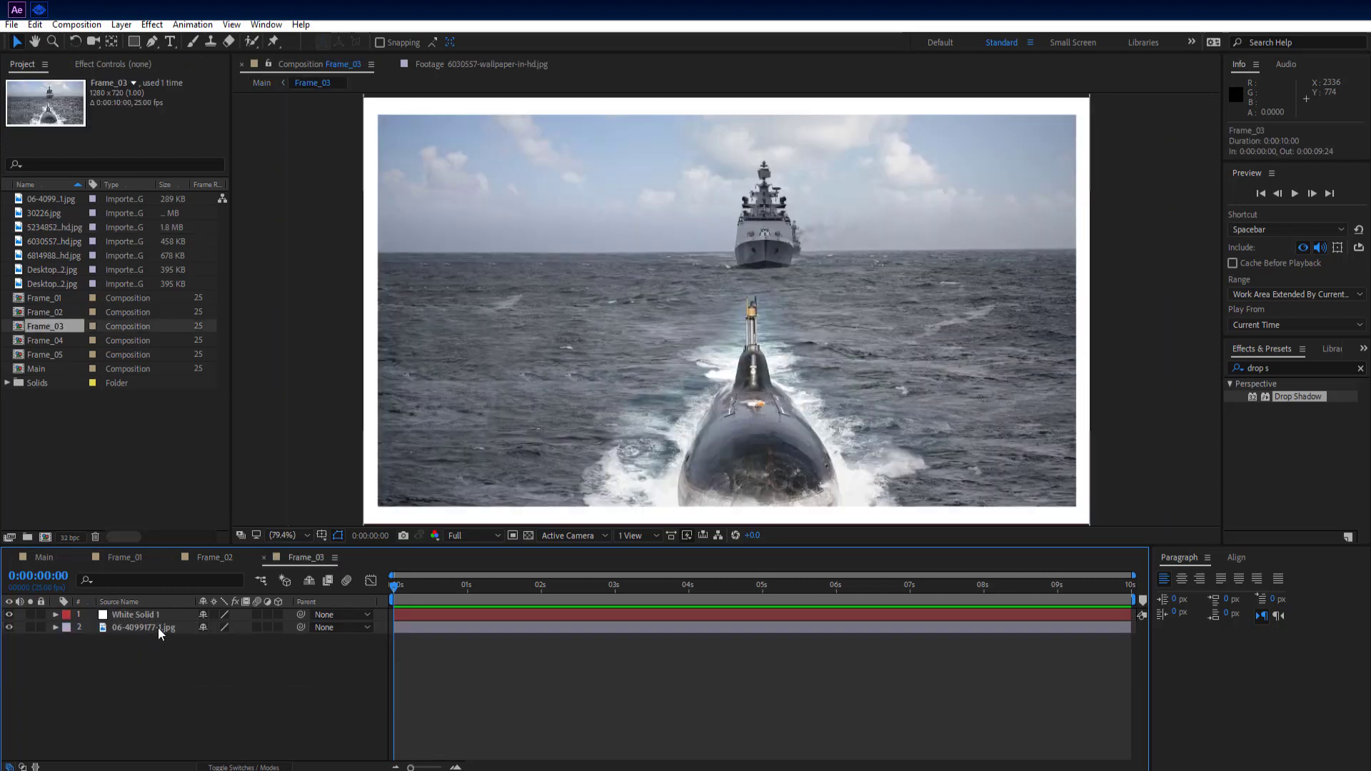
pyautogui.click(157, 628)
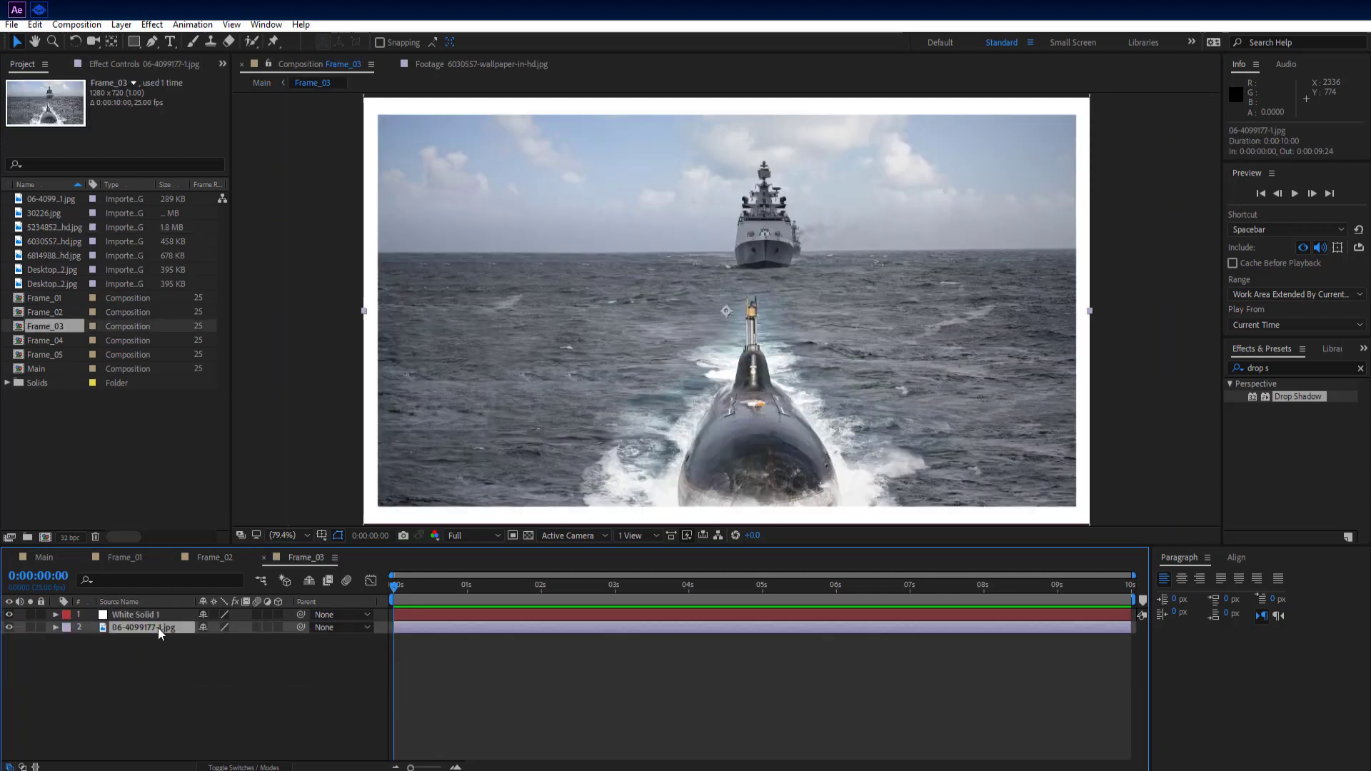
pyautogui.press('Delete')
pyautogui.click(70, 285)
pyautogui.moveTo(70, 287); pyautogui.dragTo(128, 654)
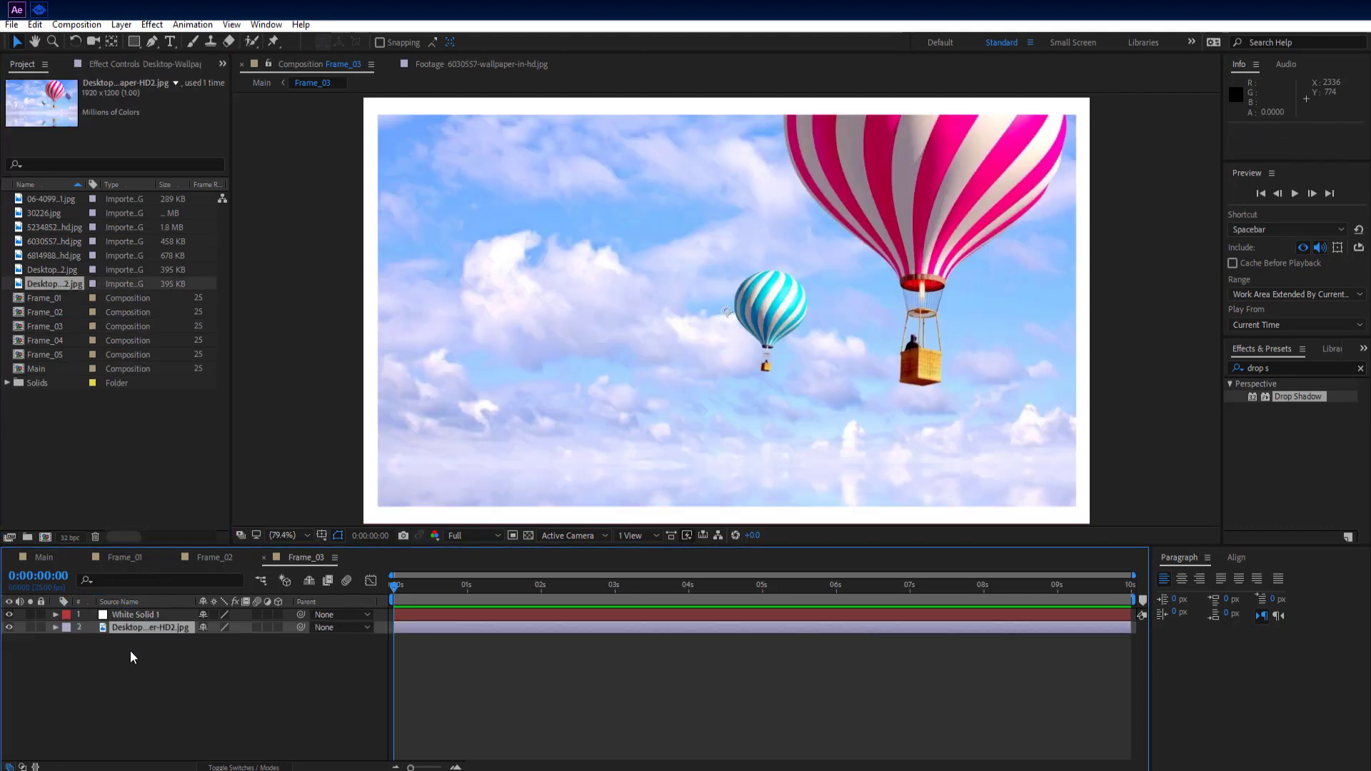
# Step: Scale the balloon image to 67% and go back to the Main comp
pyautogui.press('s')
pyautogui.moveTo(216, 643); pyautogui.dragTo(190, 639)
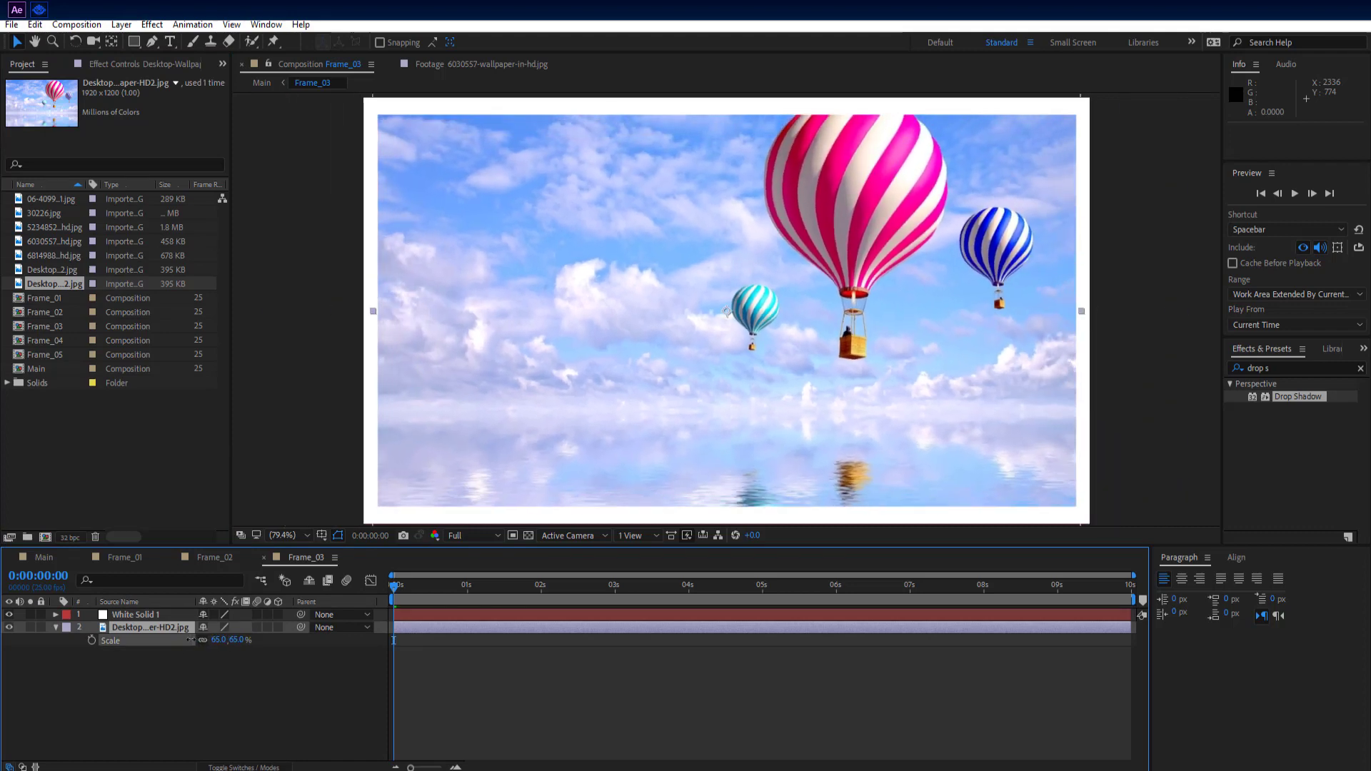
pyautogui.click(206, 669)
pyautogui.click(56, 628)
pyautogui.click(48, 558)
pyautogui.click(148, 638)
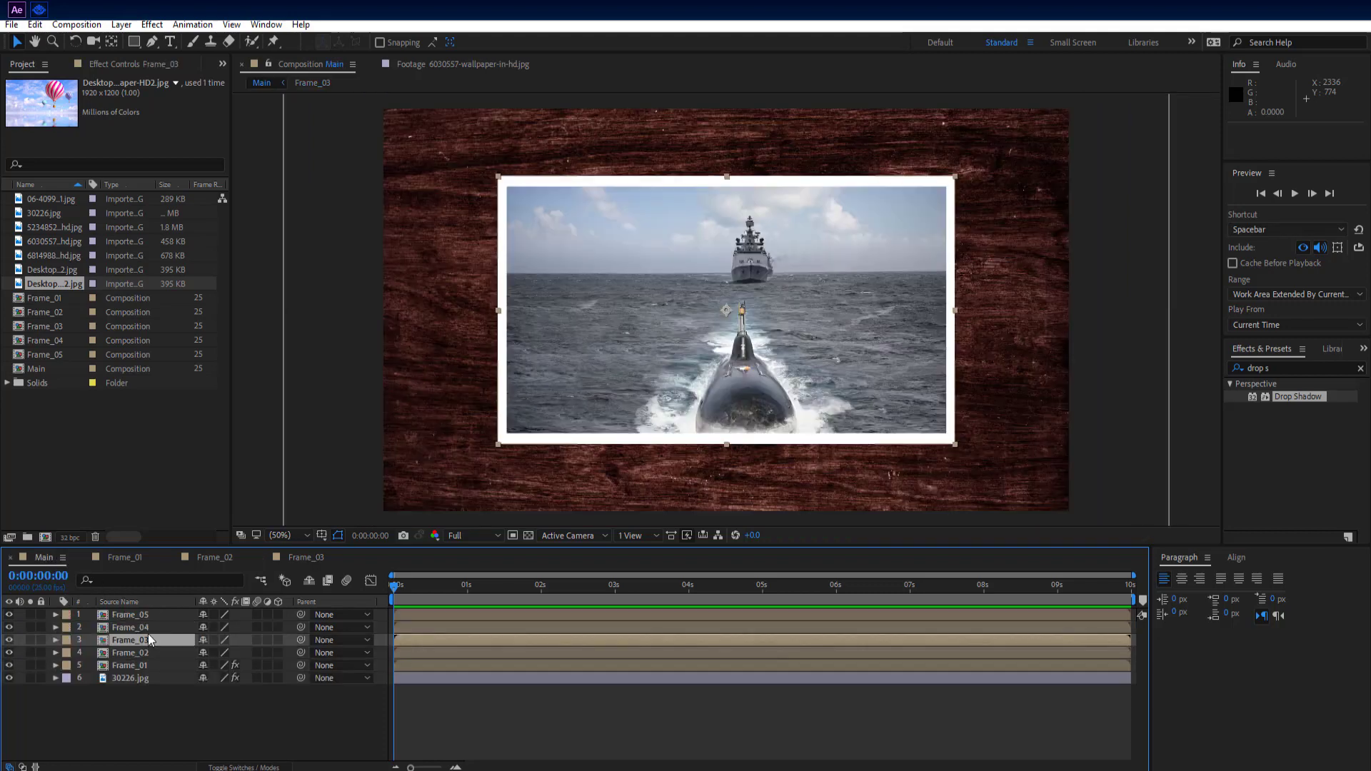
# Step: Open Frame_04 and add the 6814988 overwater villa image as a layer
pyautogui.doubleClick(152, 628)
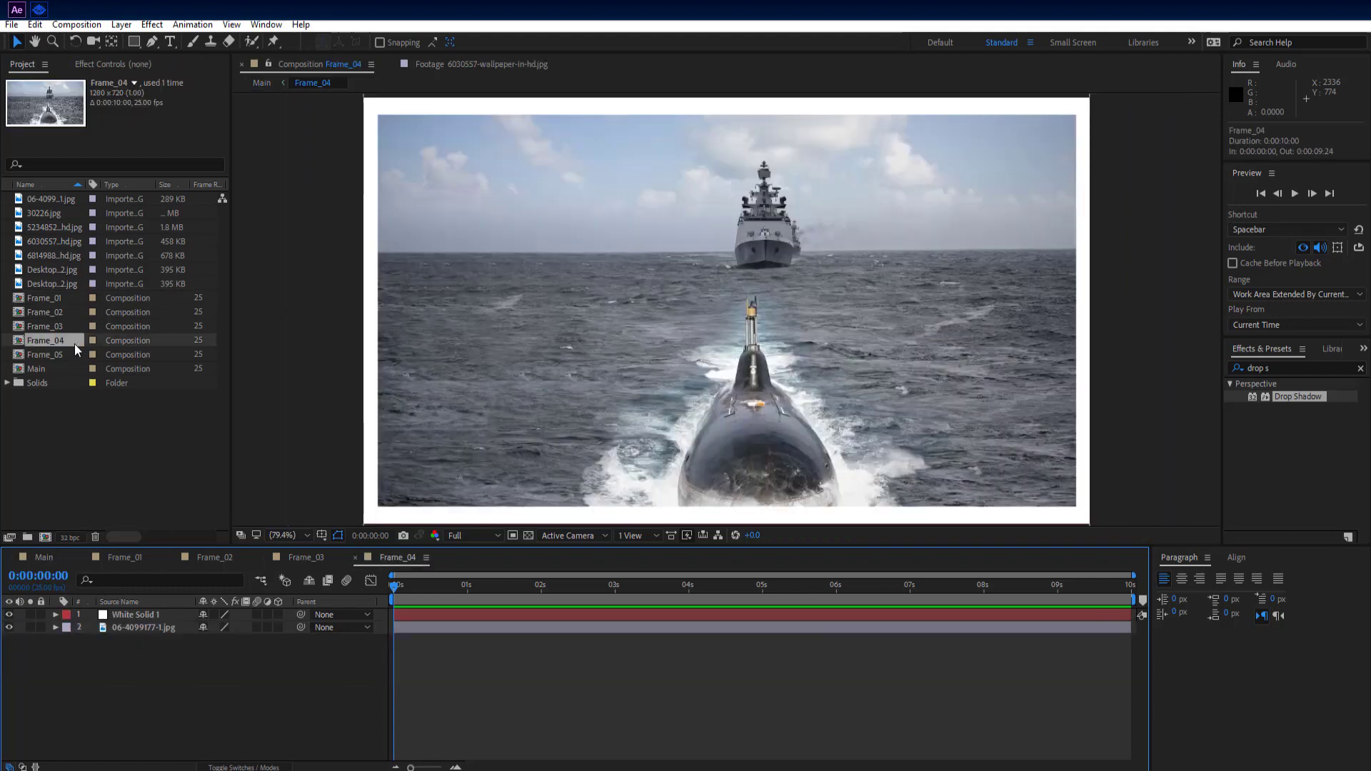
pyautogui.click(67, 280)
pyautogui.click(66, 269)
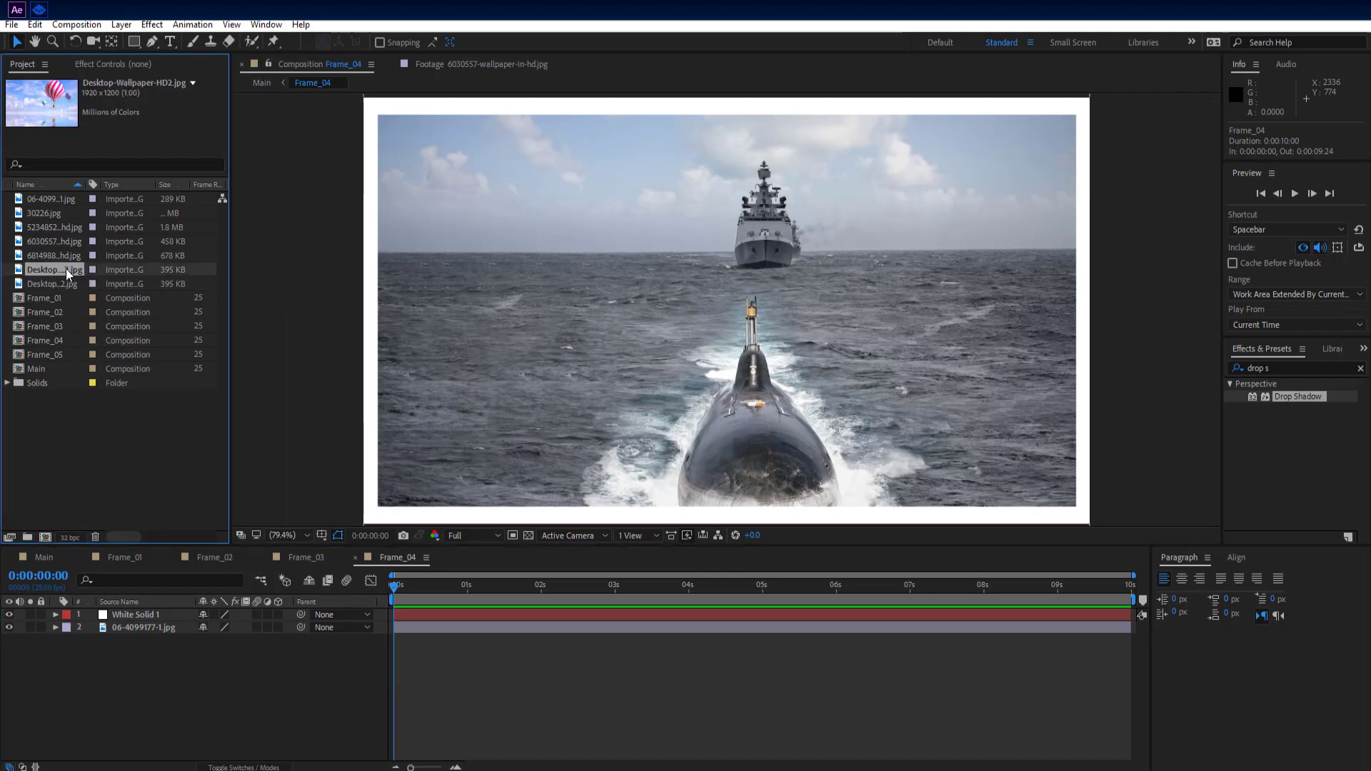
pyautogui.click(68, 254)
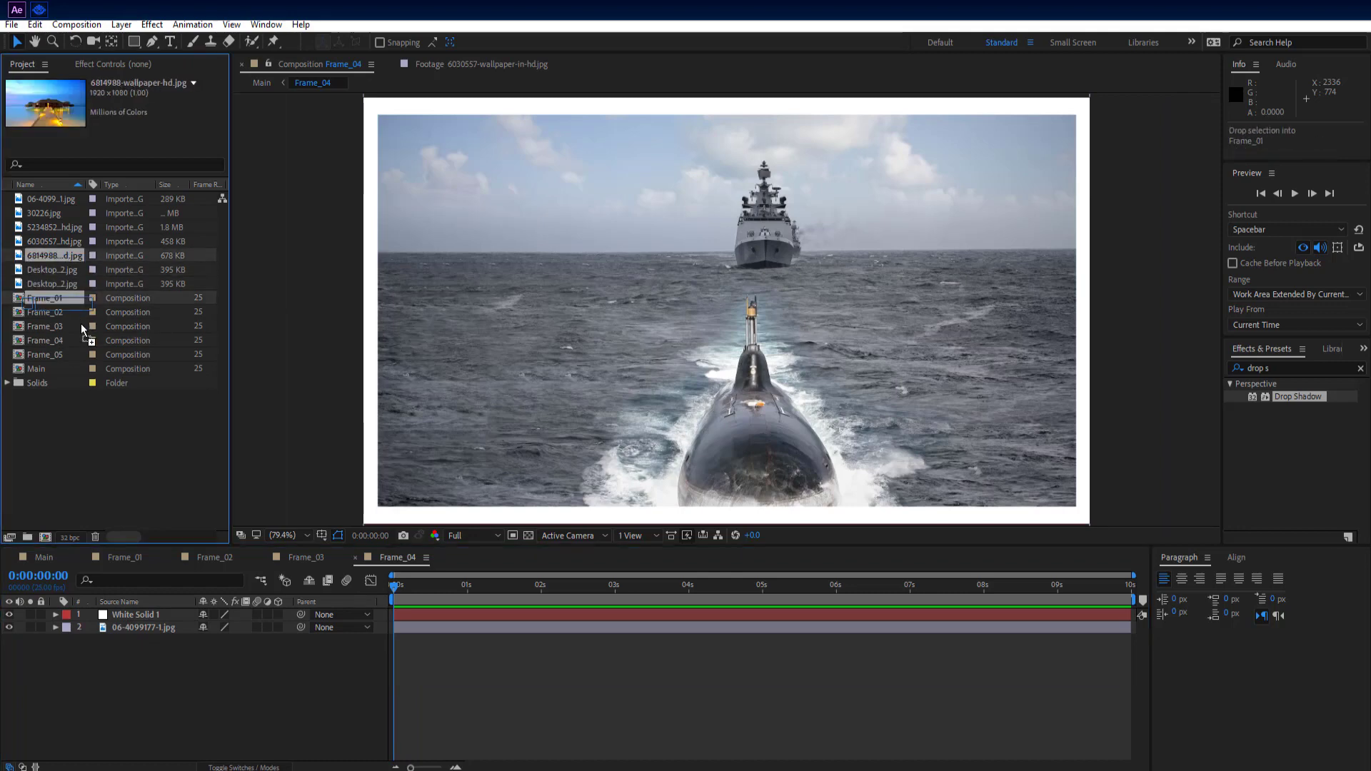
pyautogui.moveTo(131, 600); pyautogui.dragTo(136, 623)
# Step: Delete Frame_04's submarine photo layer, then open the Frame_05 comp from Main
pyautogui.click(147, 641)
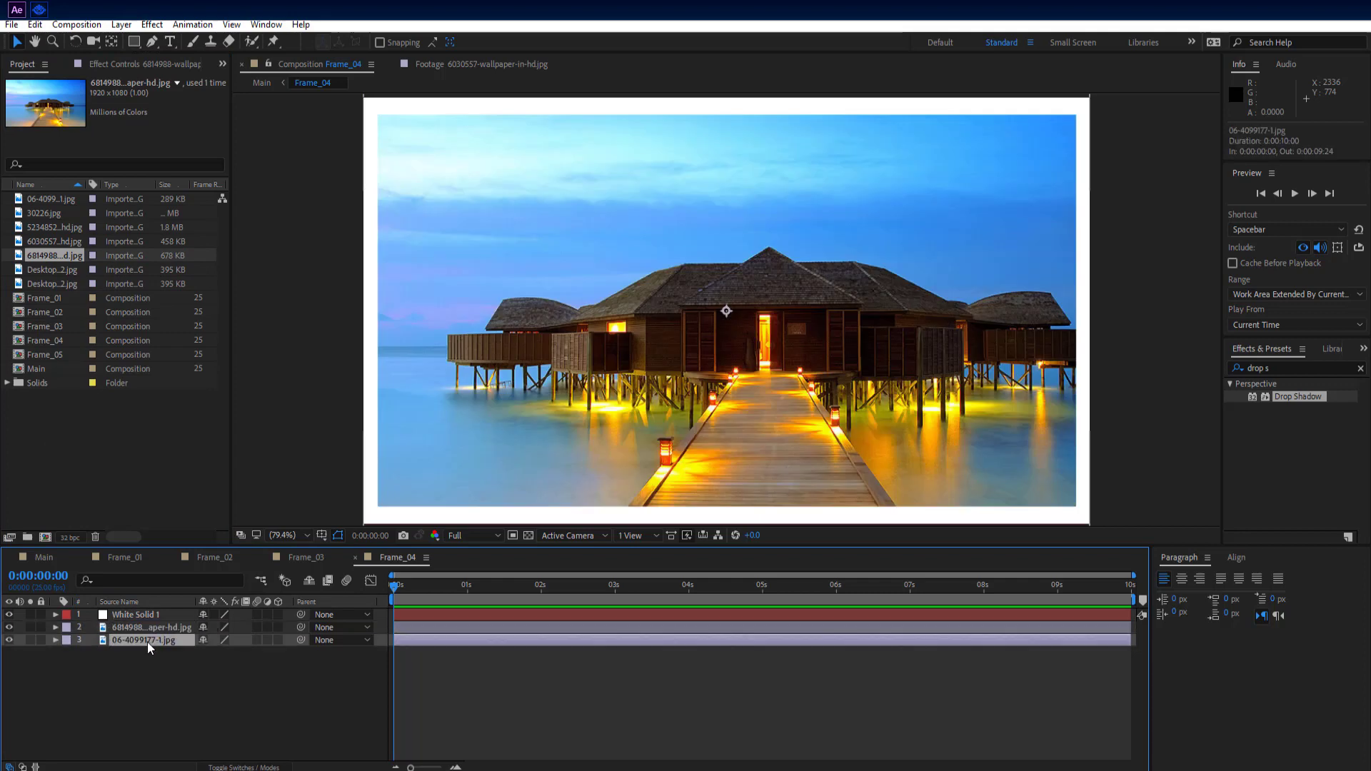
pyautogui.press('Delete')
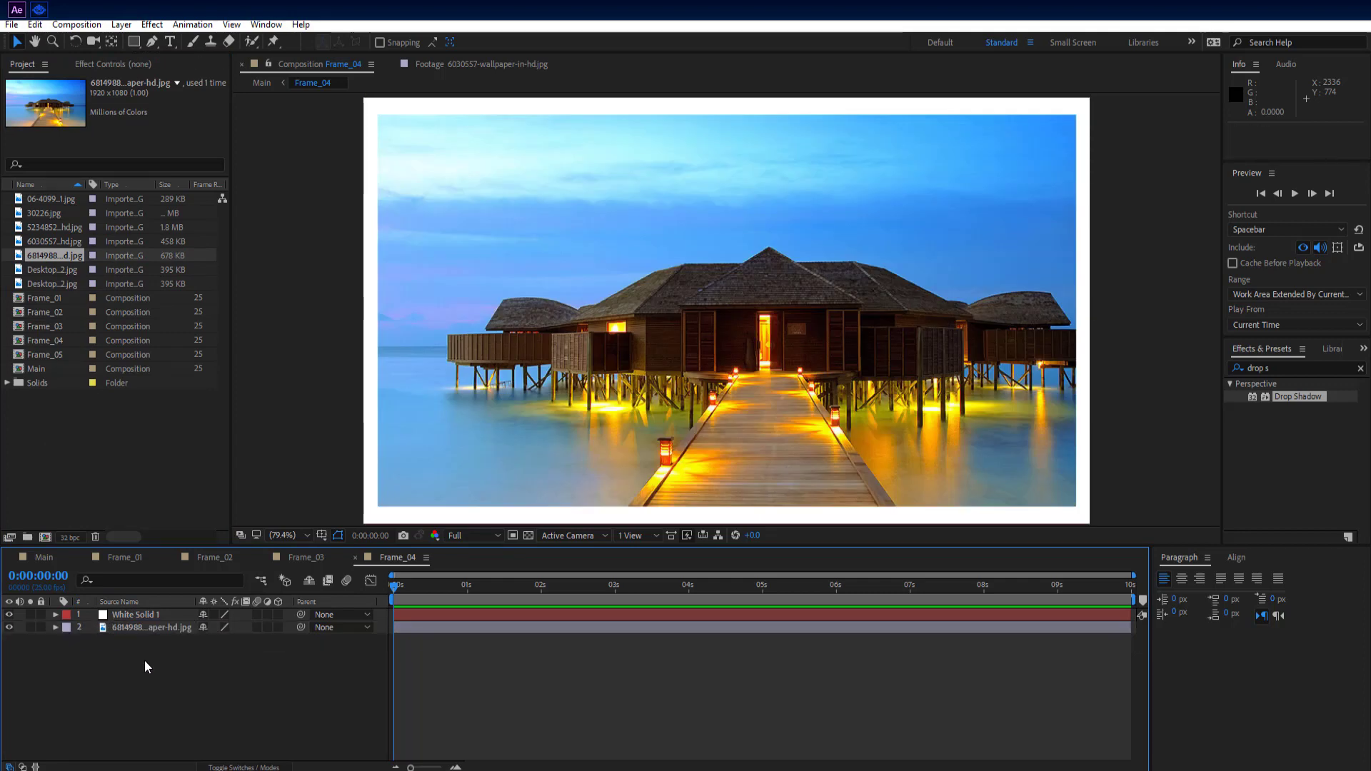
pyautogui.click(60, 554)
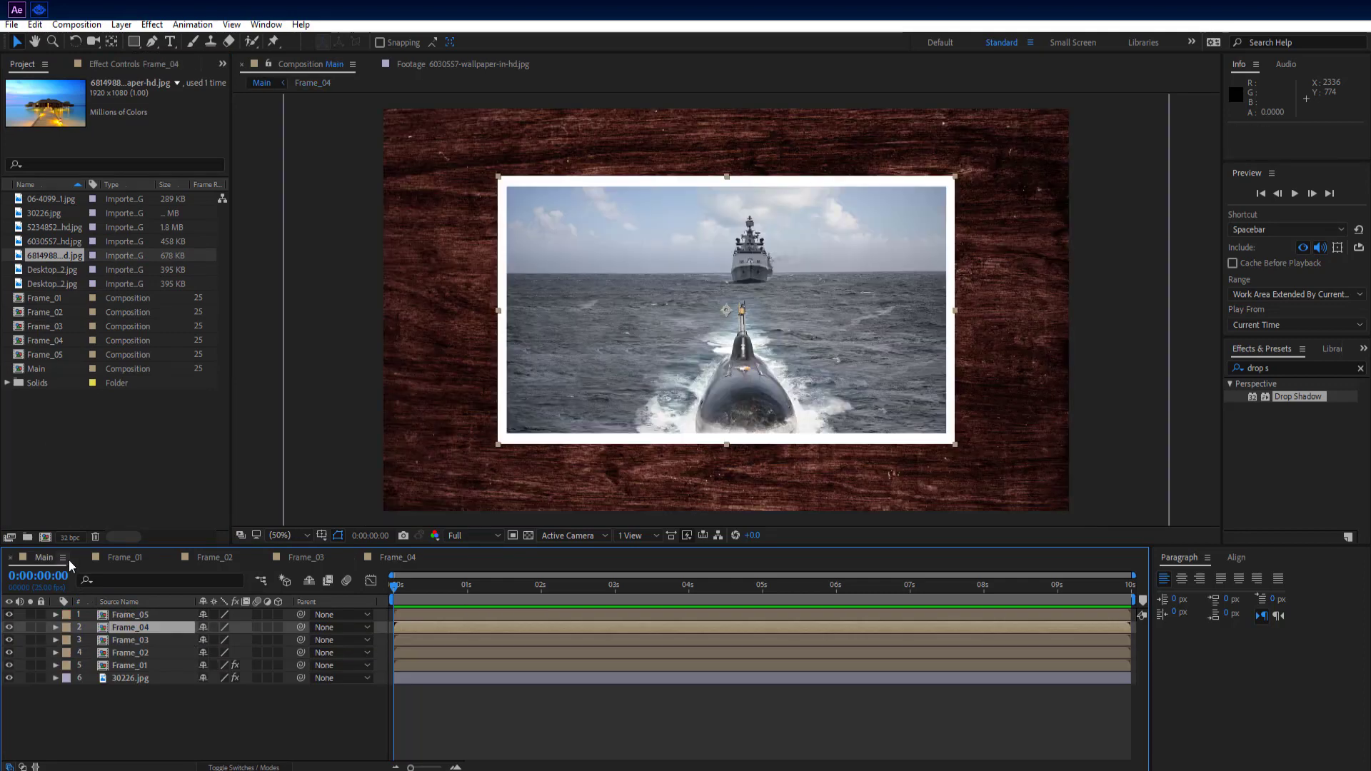
pyautogui.doubleClick(131, 615)
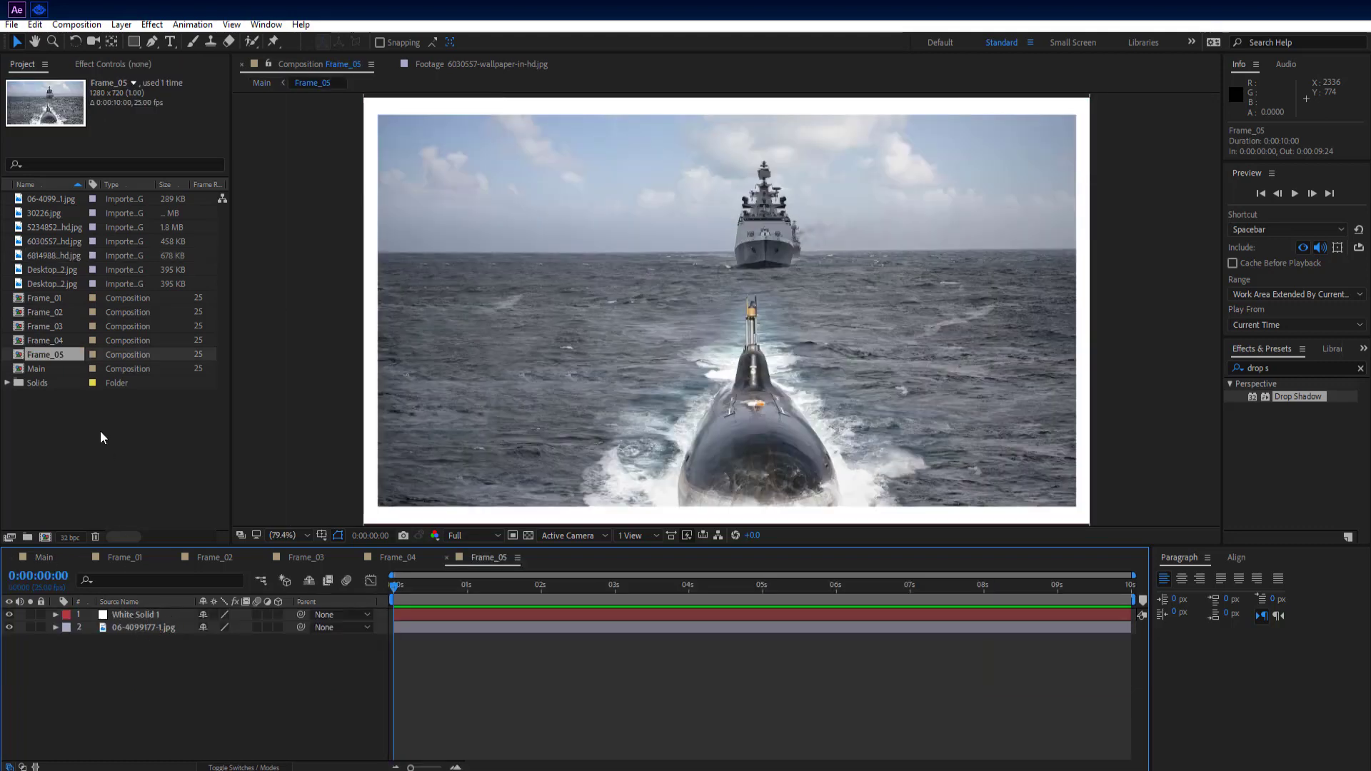
# Step: Add the 6030557 minions image into Frame_05 as a layer
pyautogui.click(46, 284)
pyautogui.click(53, 269)
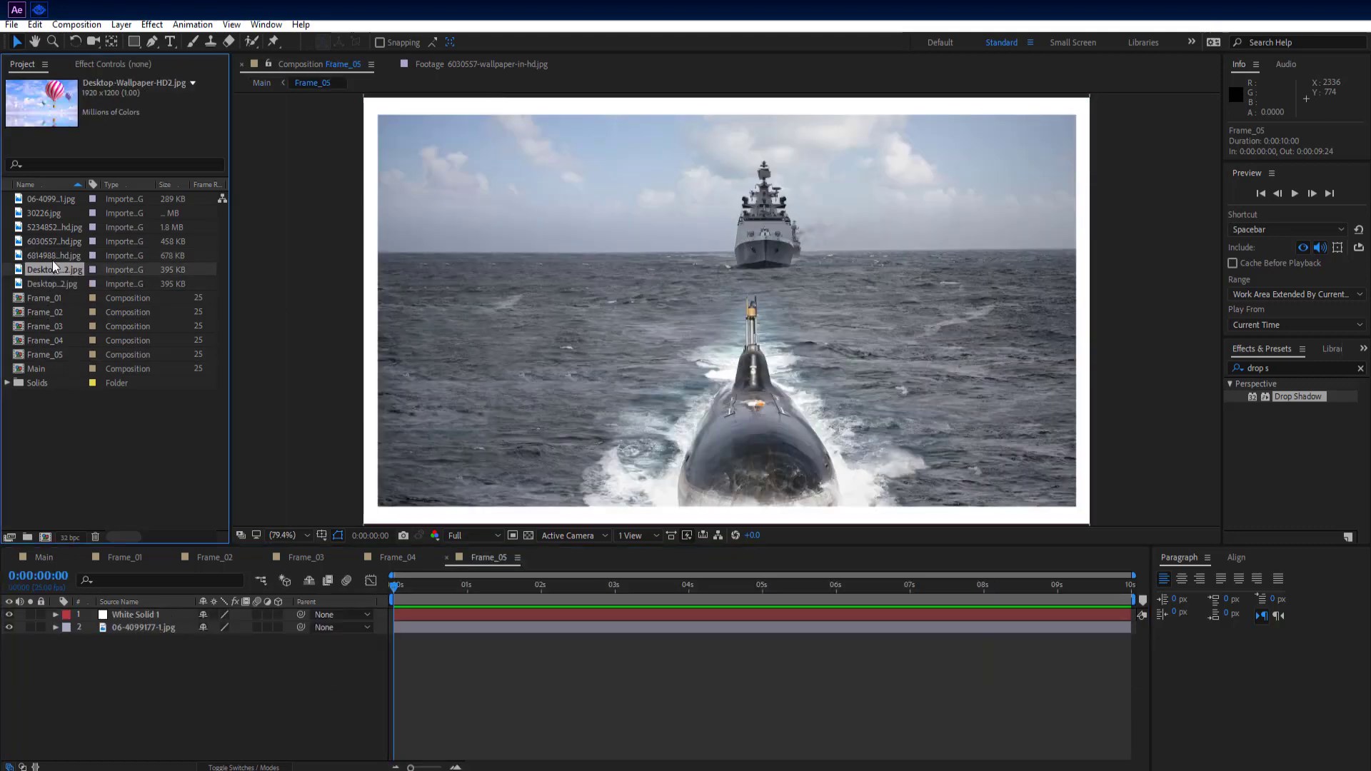
pyautogui.click(54, 255)
pyautogui.click(57, 242)
pyautogui.moveTo(57, 240); pyautogui.dragTo(148, 638)
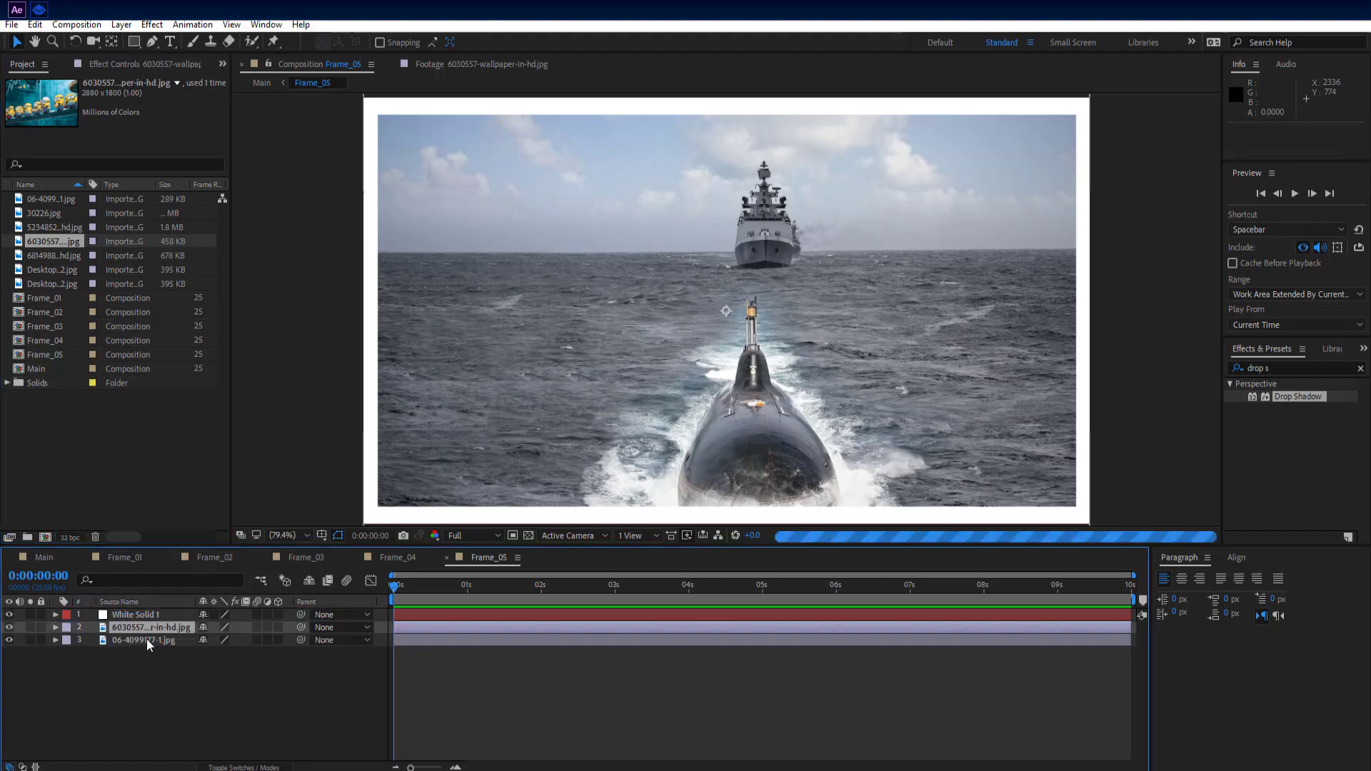
# Step: Scale the minions image to 44%, delete the submarine layer, and return to Main
pyautogui.press('s')
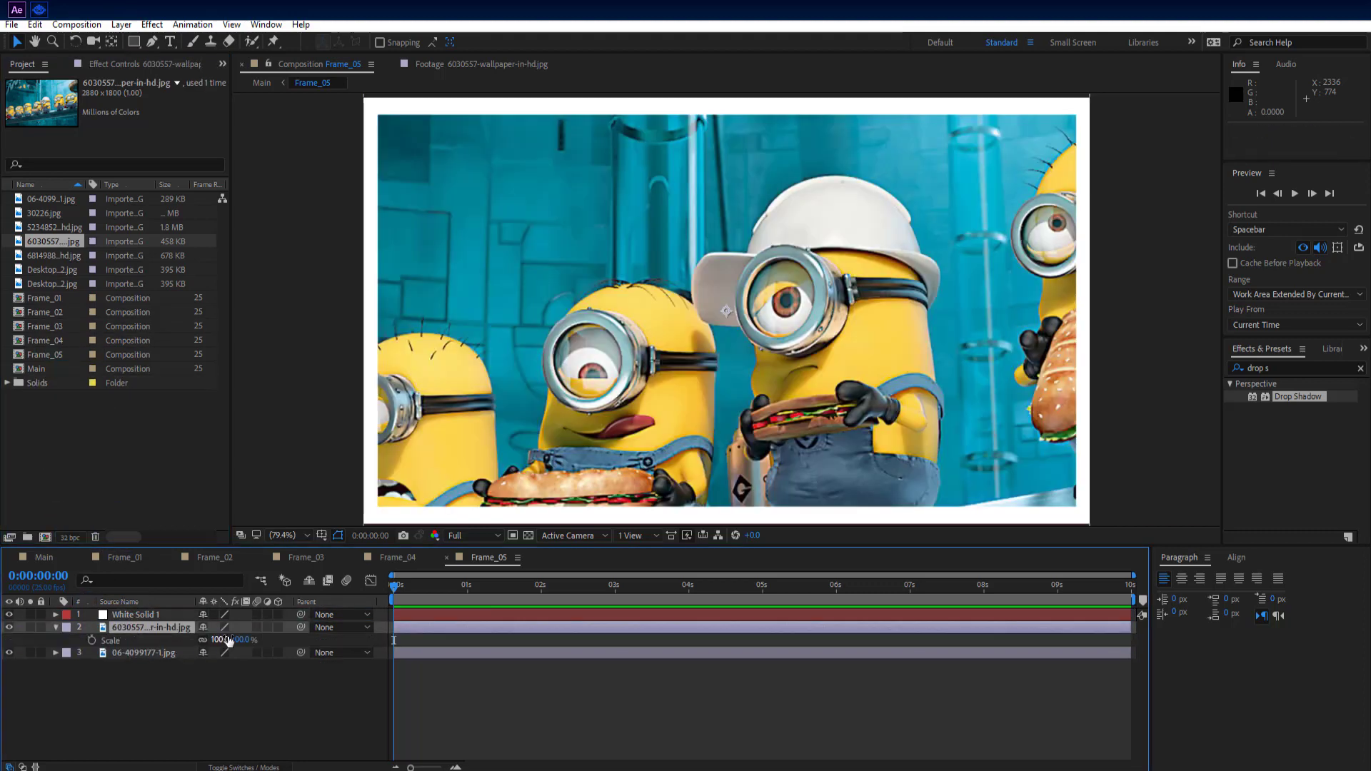
pyautogui.moveTo(225, 639); pyautogui.dragTo(187, 640)
pyautogui.click(187, 696)
pyautogui.click(151, 654)
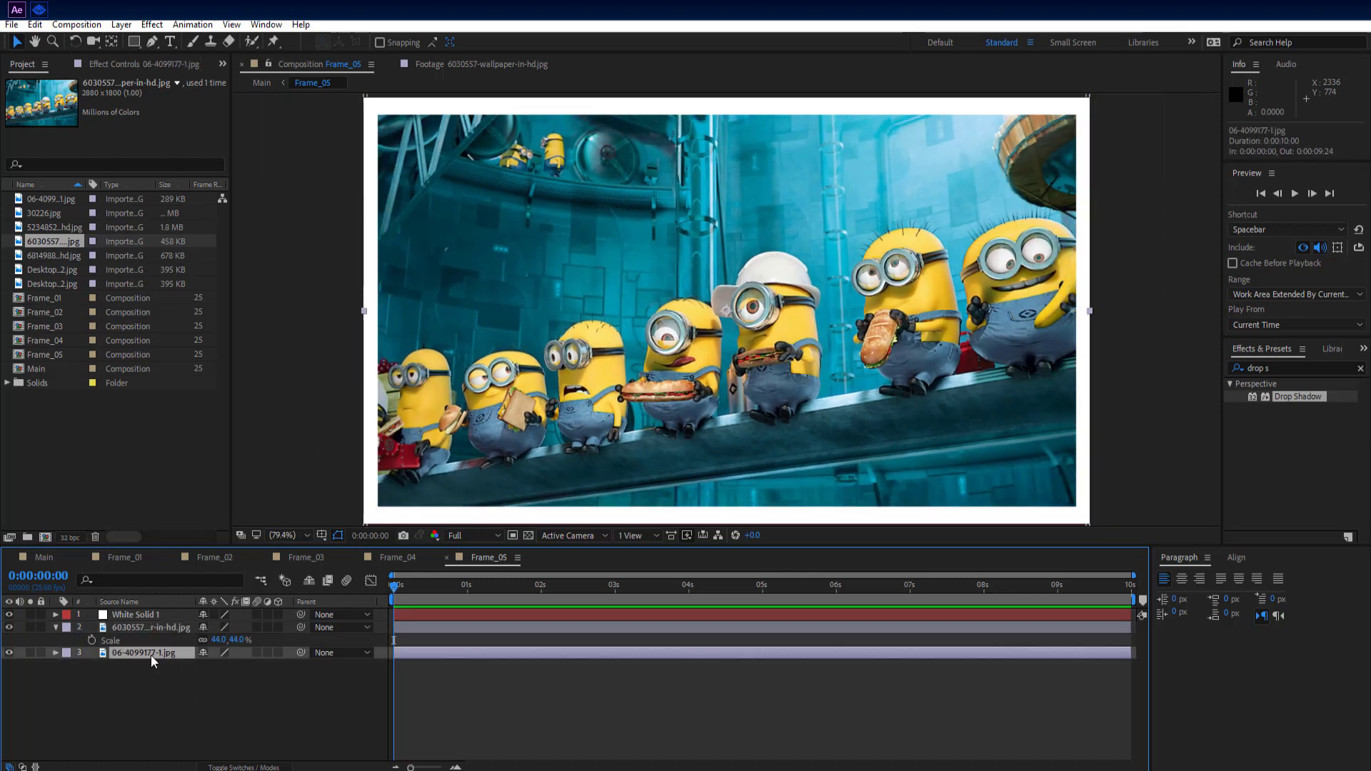
pyautogui.press('Delete')
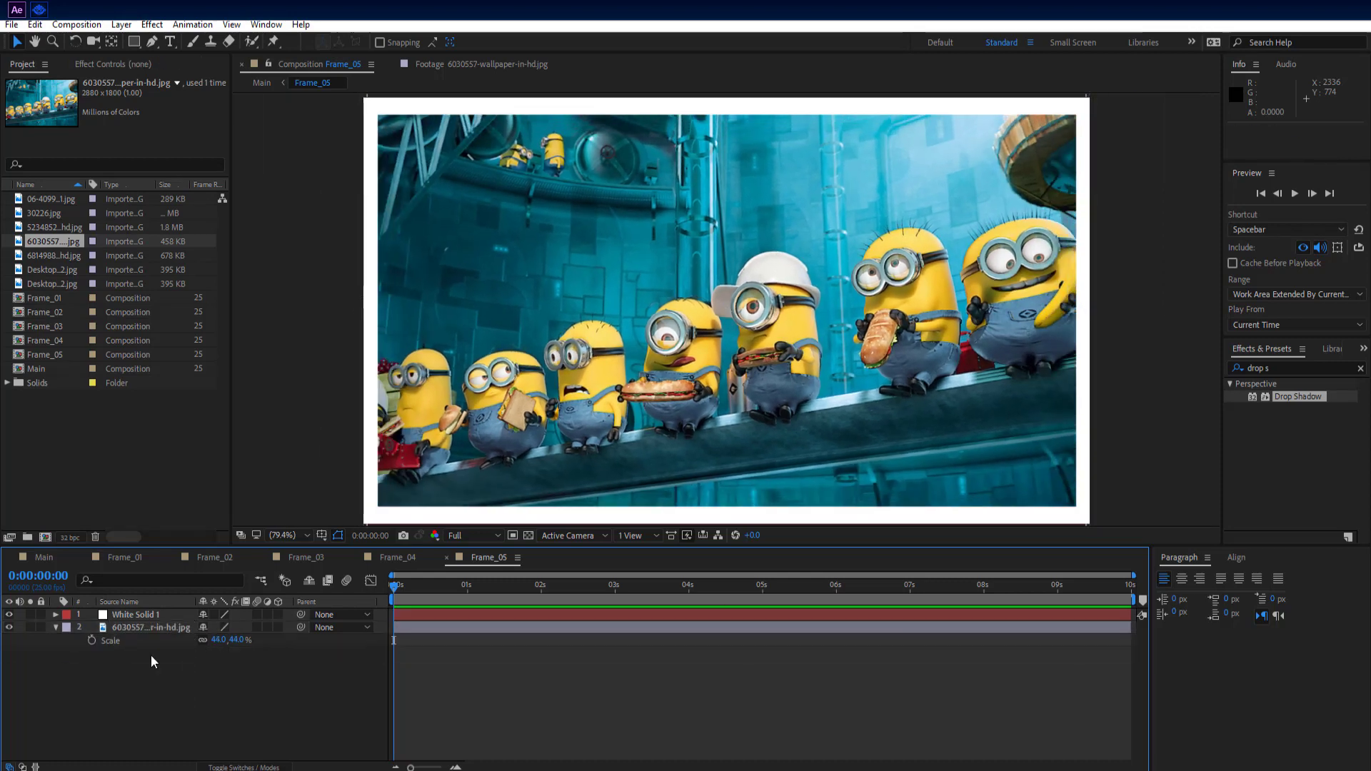
pyautogui.click(45, 556)
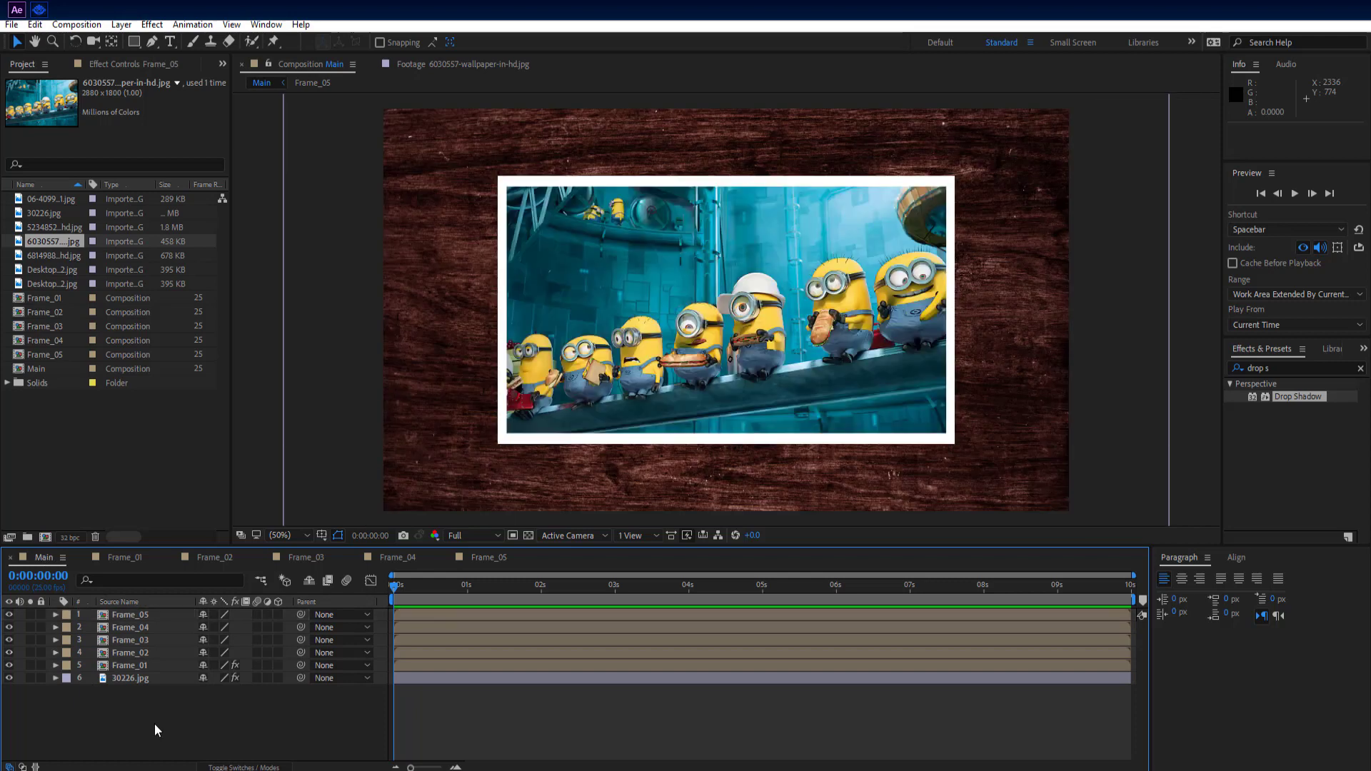
# Step: Lower the Scale of Frame_01 through Frame_05 so each photo sits small and centred on the wood
pyautogui.click(144, 666)
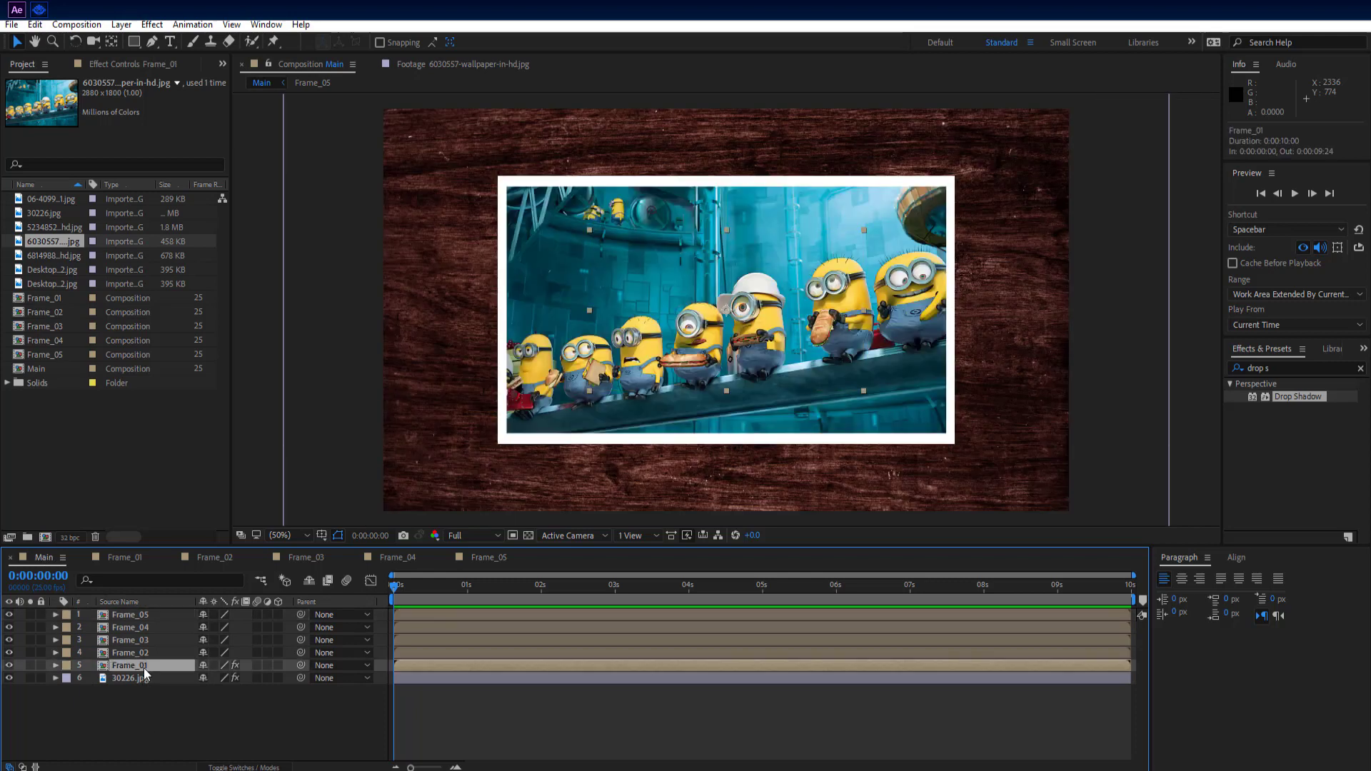
pyautogui.press('s')
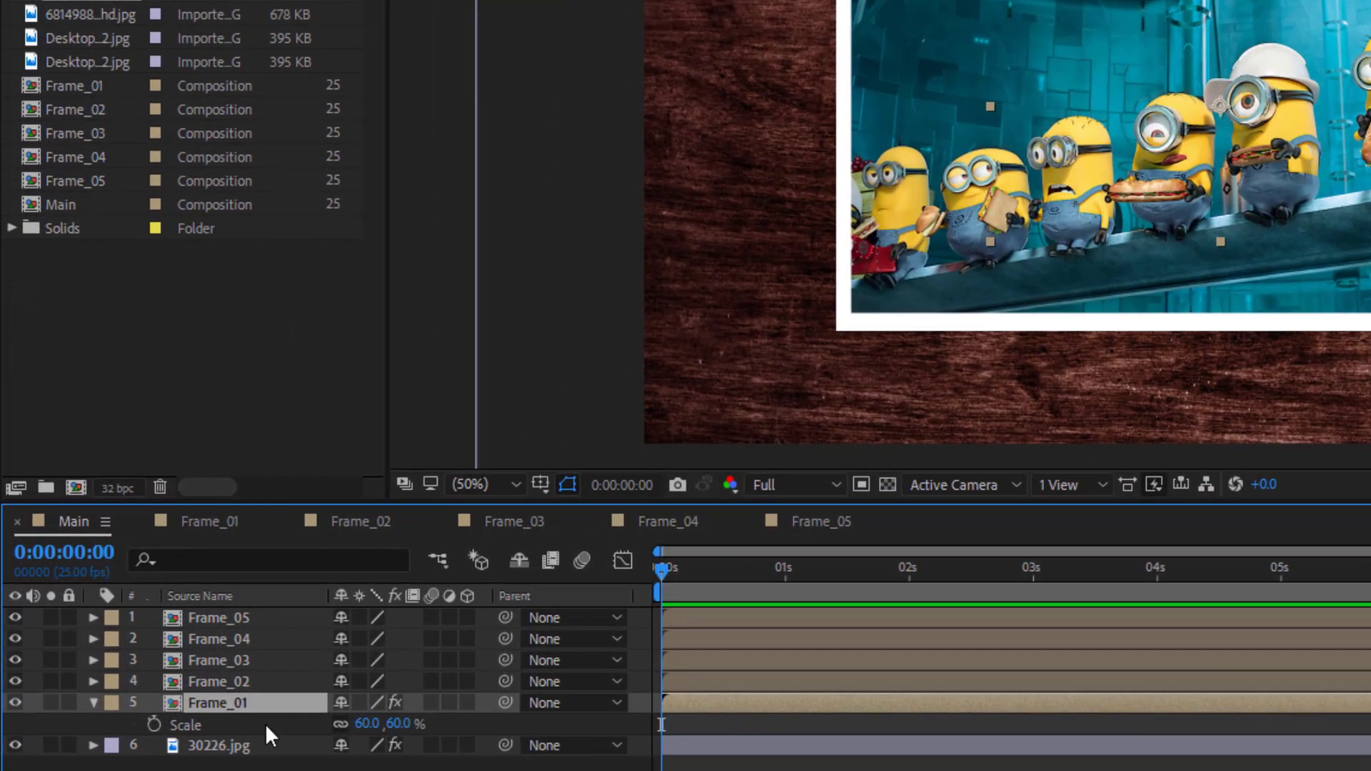
pyautogui.click(264, 722)
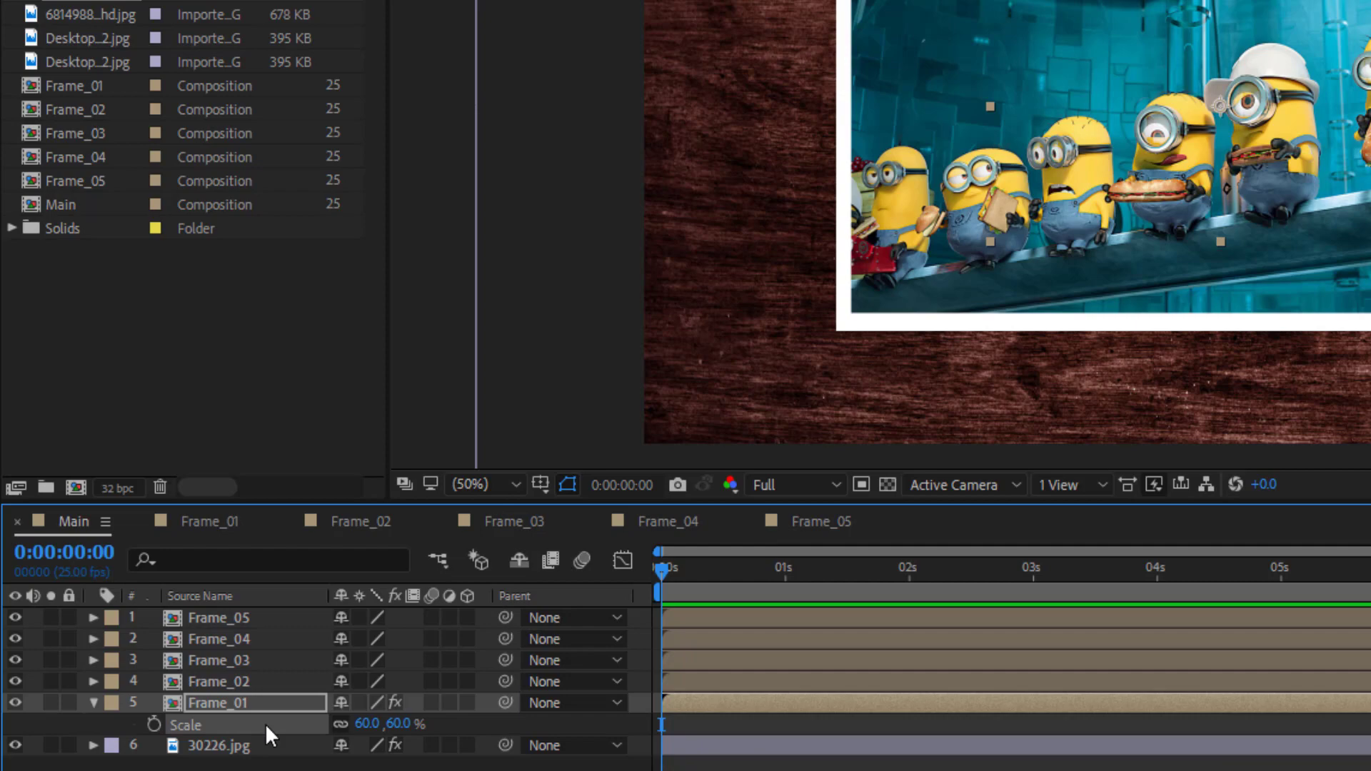
pyautogui.click(253, 683)
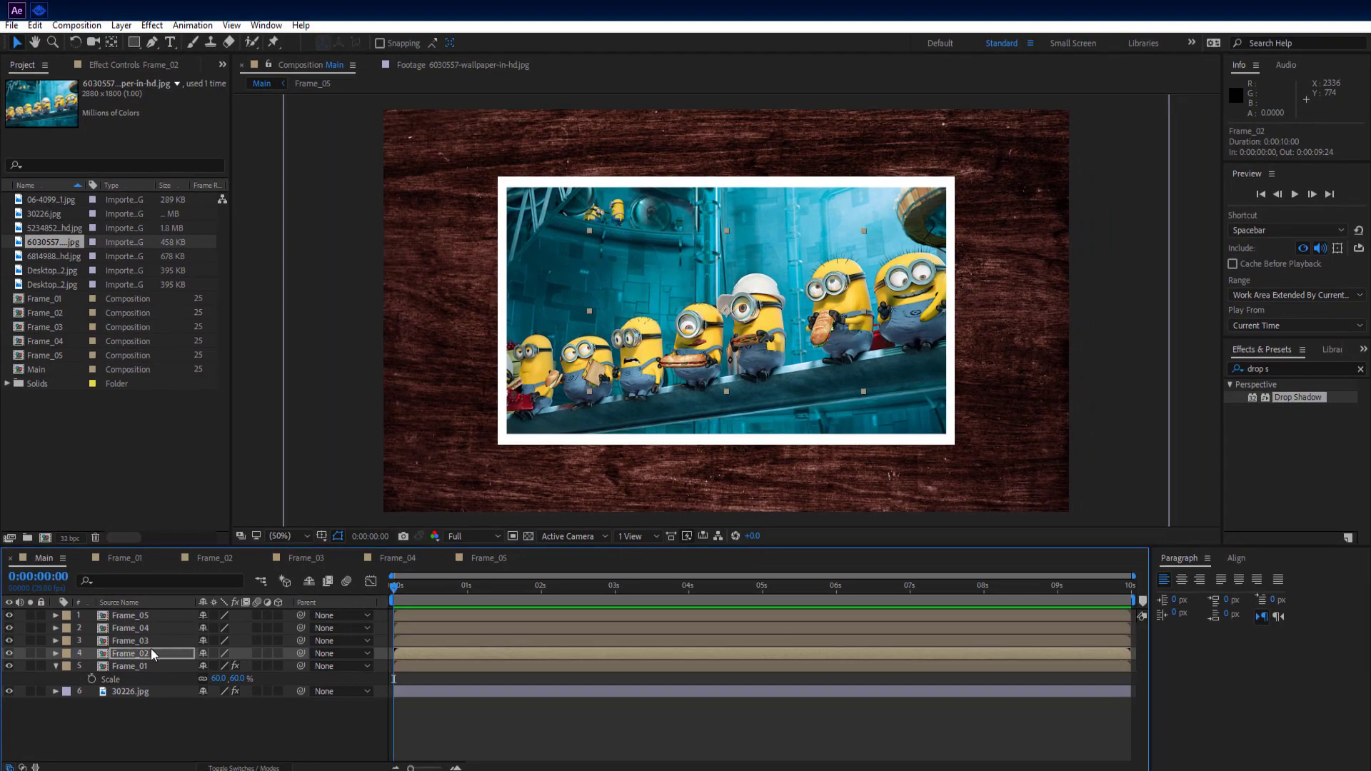
pyautogui.click(153, 642)
pyautogui.click(152, 631)
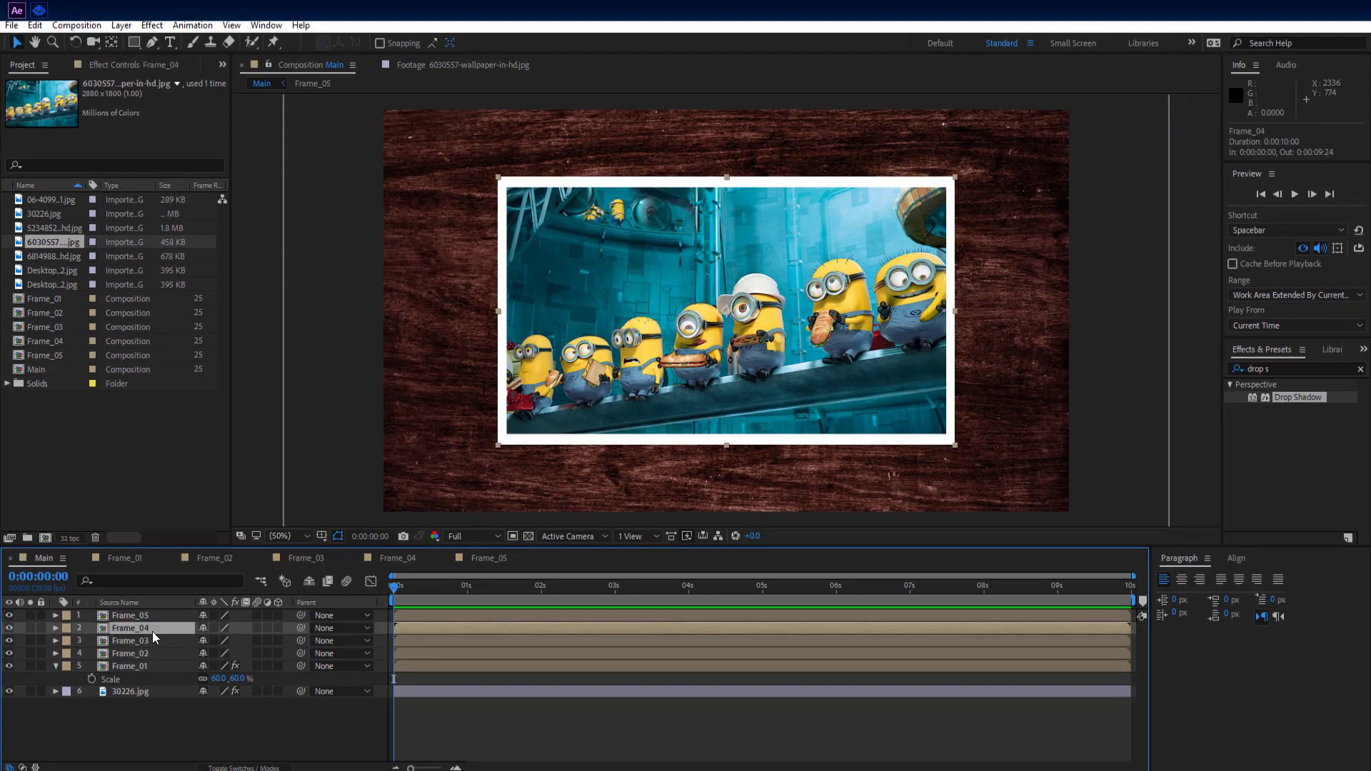
pyautogui.click(152, 614)
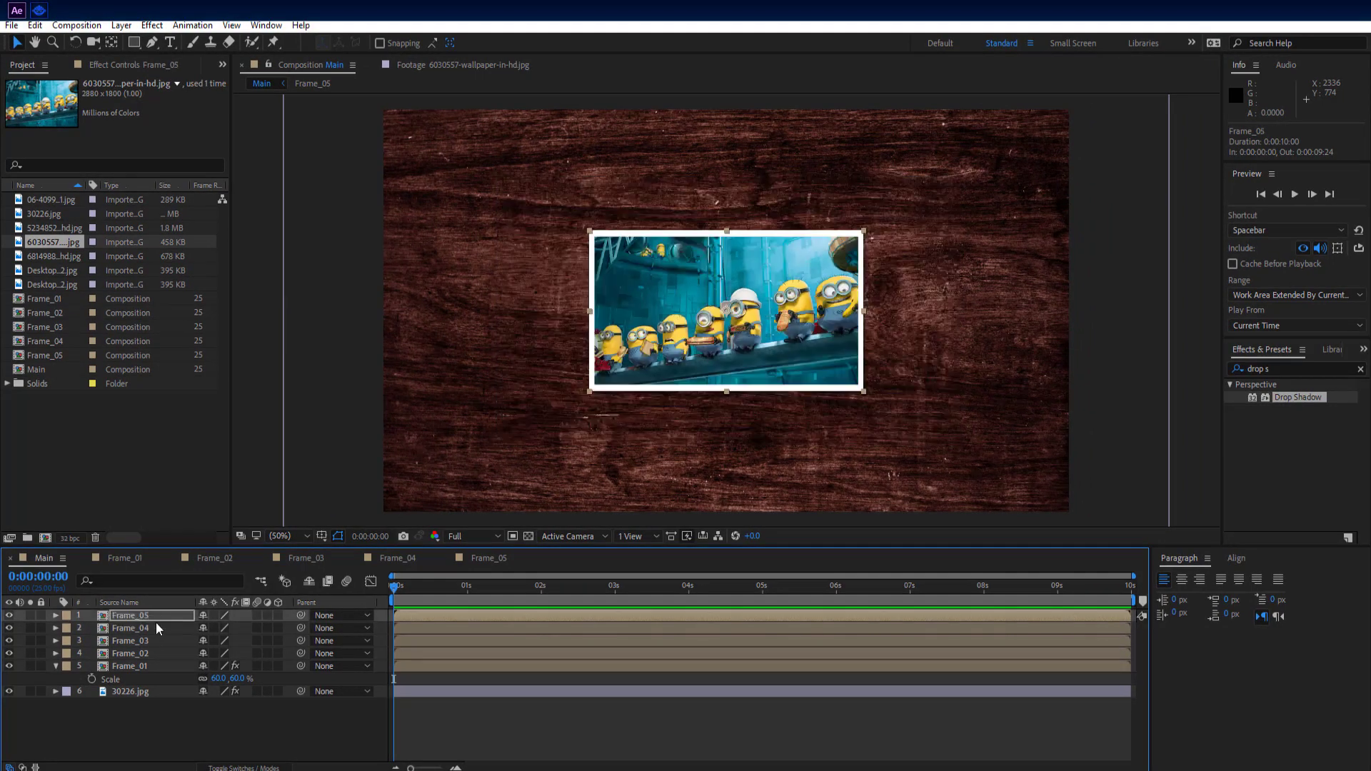
pyautogui.click(189, 704)
pyautogui.click(57, 665)
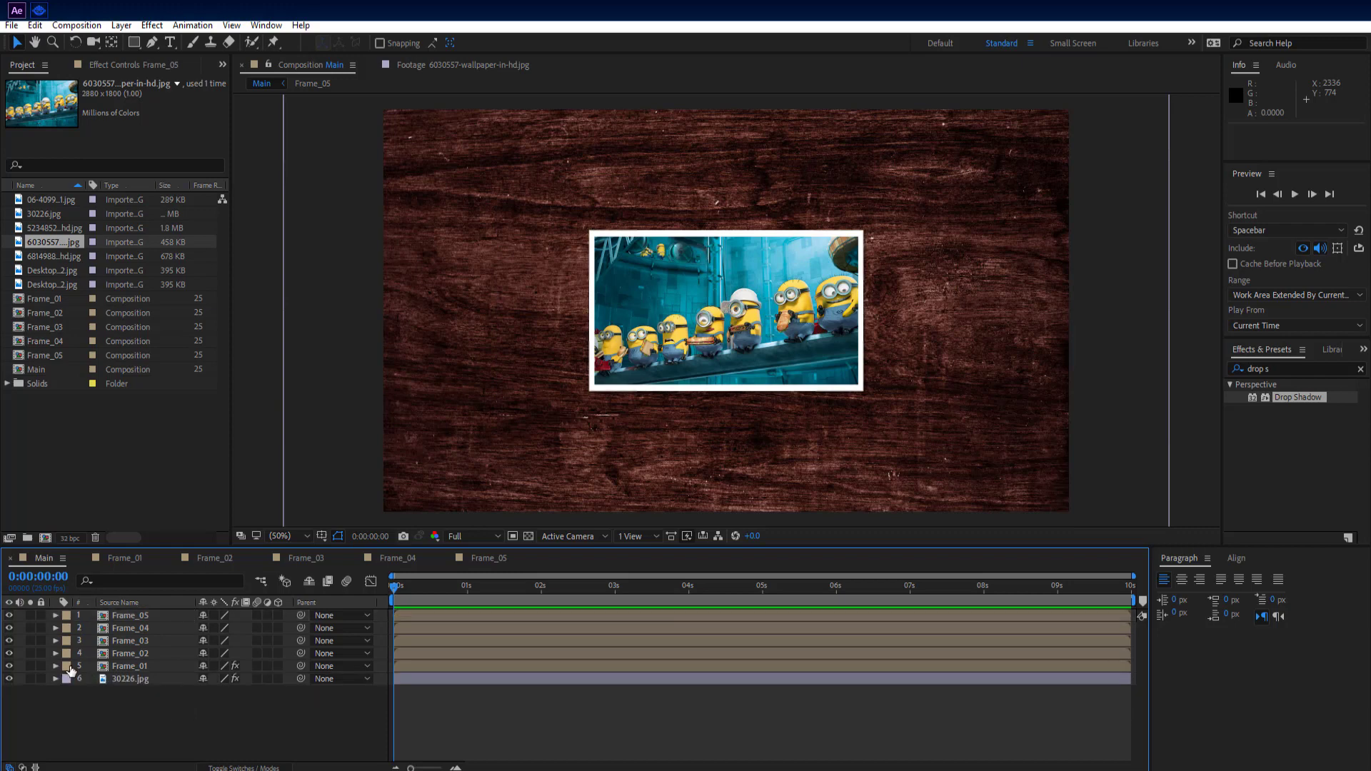
pyautogui.click(130, 665)
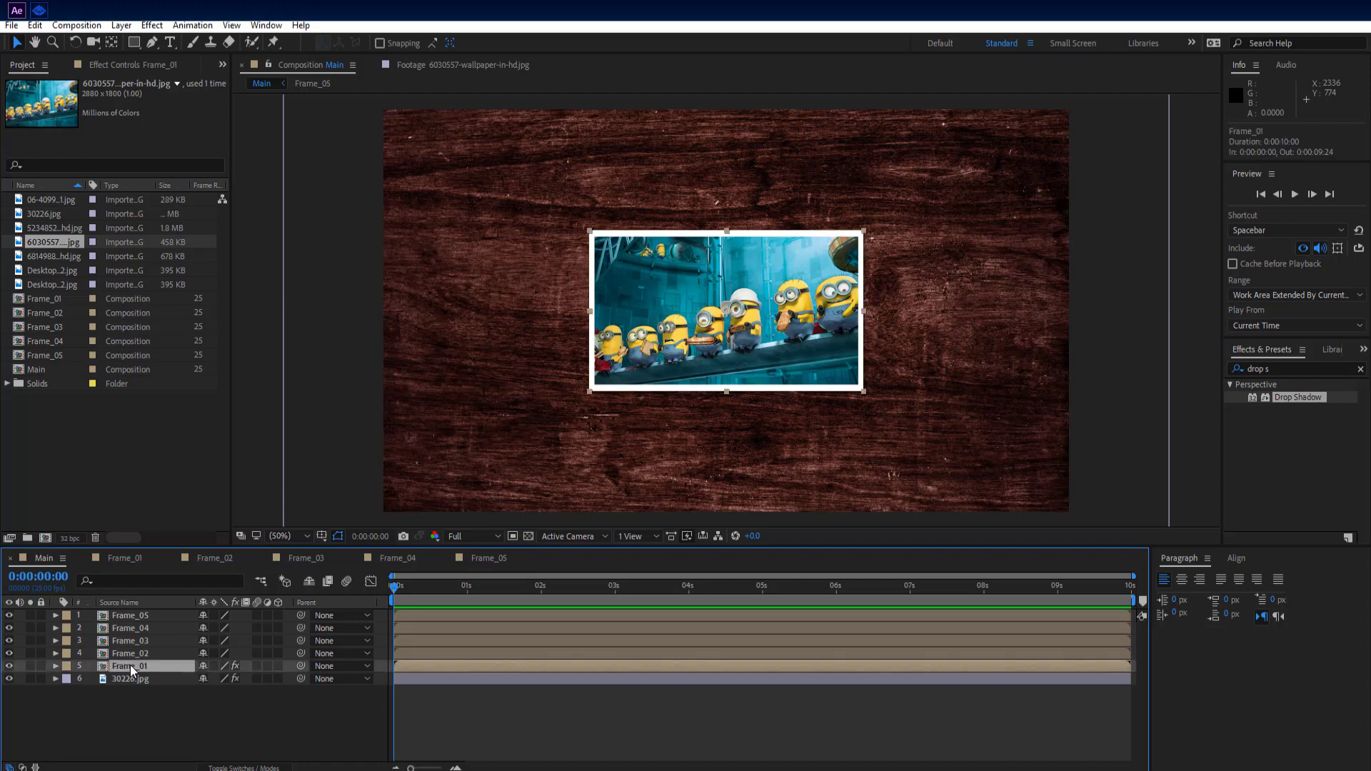
pyautogui.click(140, 654)
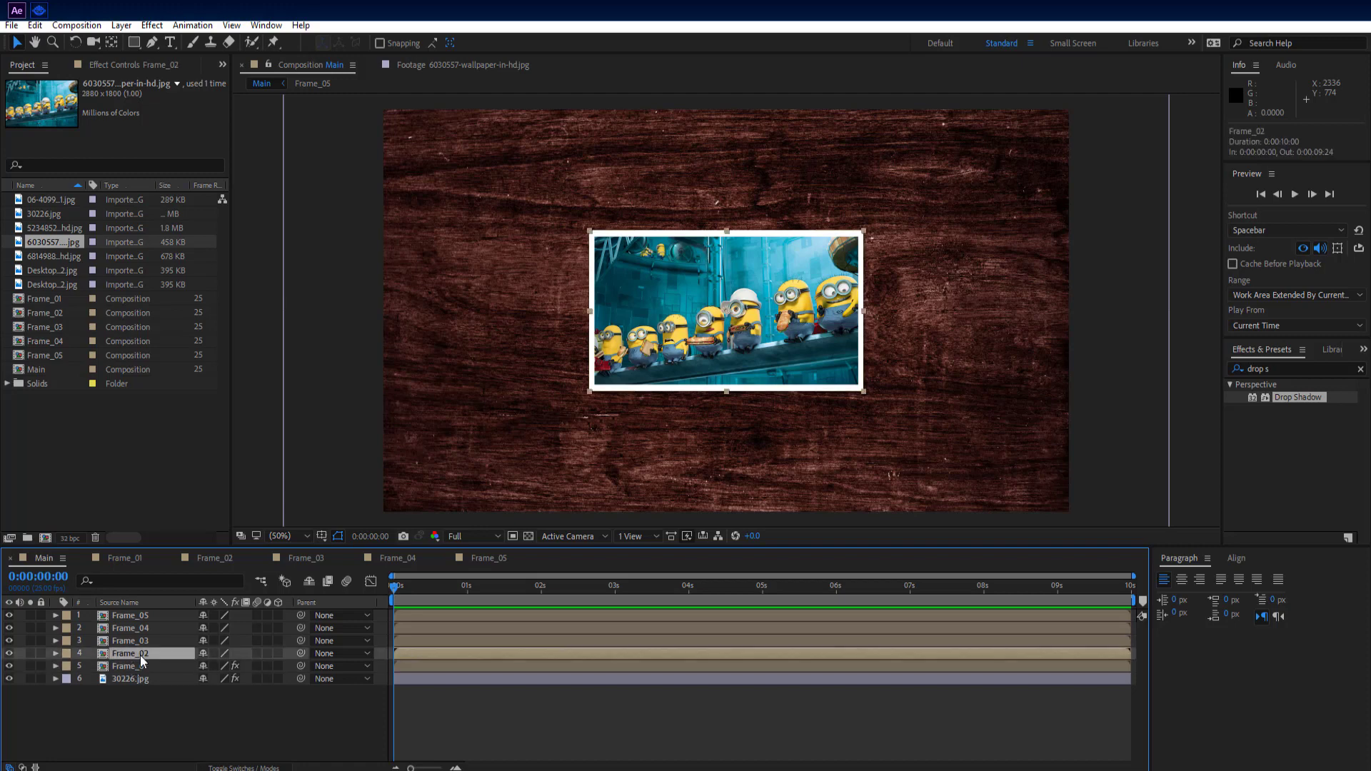
# Step: Rotate Frame_02 to +5° and Frame_03 to -5°
pyautogui.press('r')
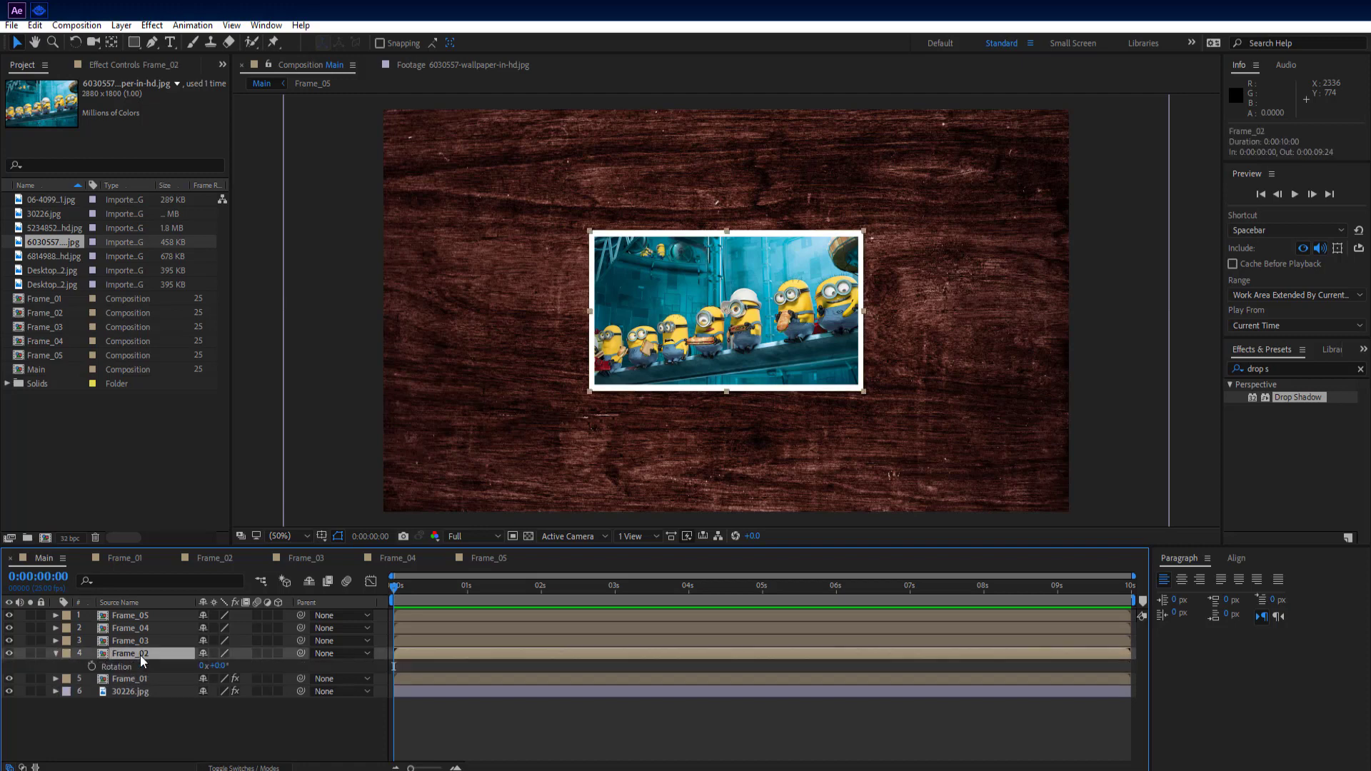
pyautogui.click(221, 666)
pyautogui.write('8')
pyautogui.press('Return')
pyautogui.moveTo(220, 666); pyautogui.dragTo(220, 666)
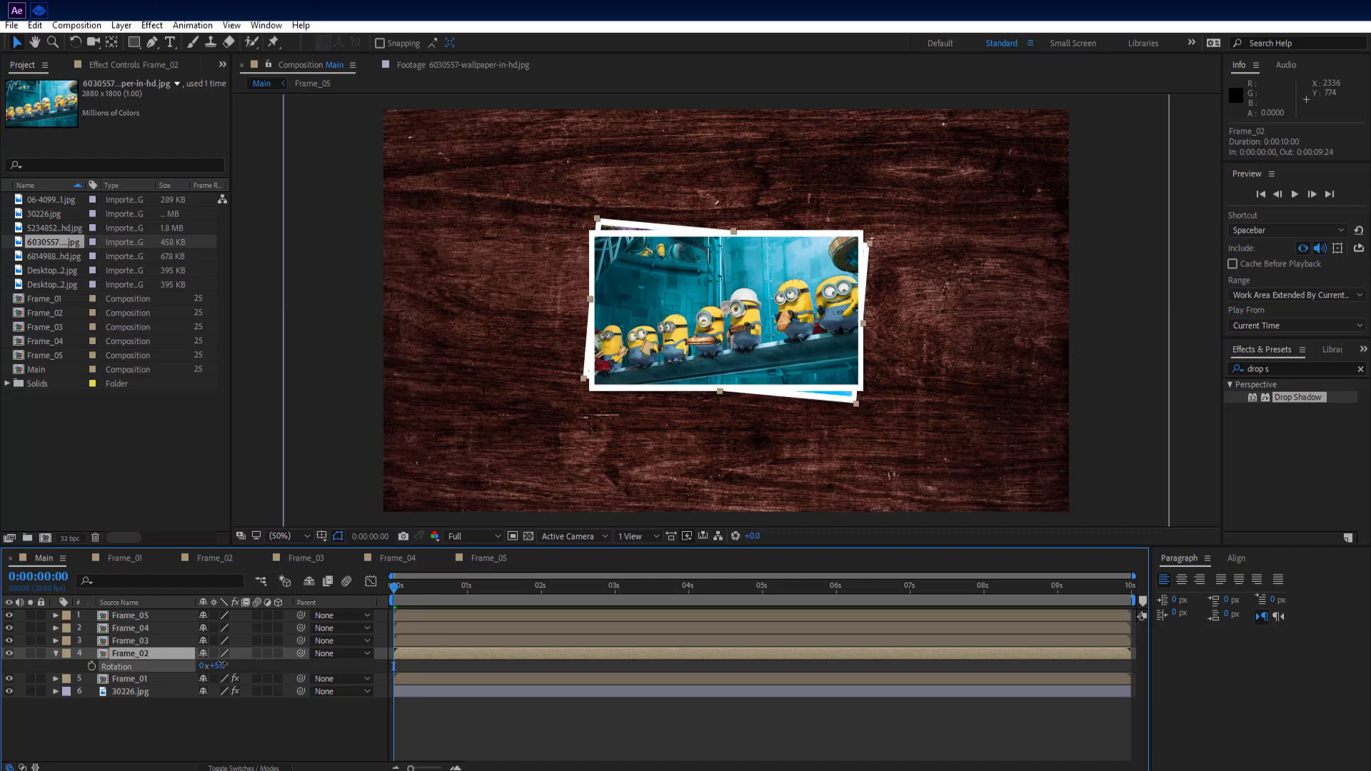
pyautogui.click(146, 643)
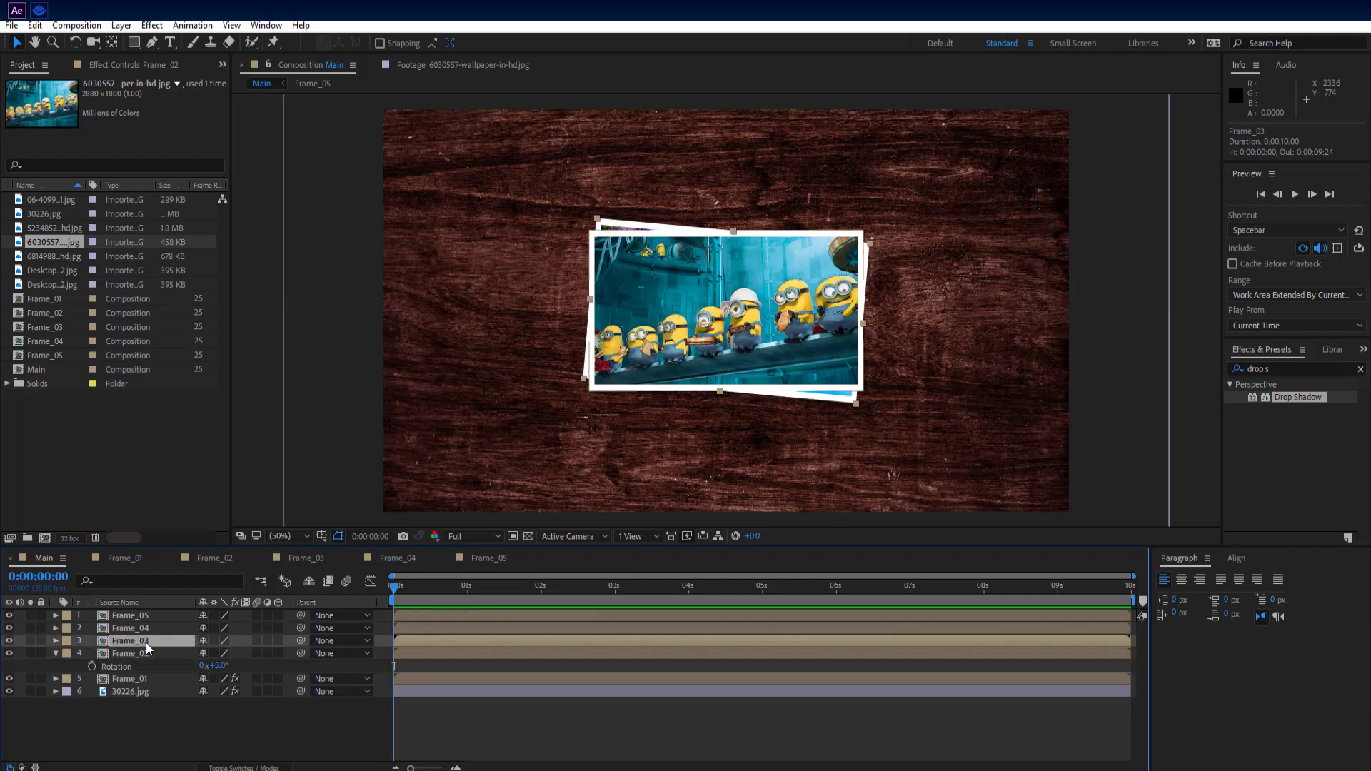
pyautogui.press('r')
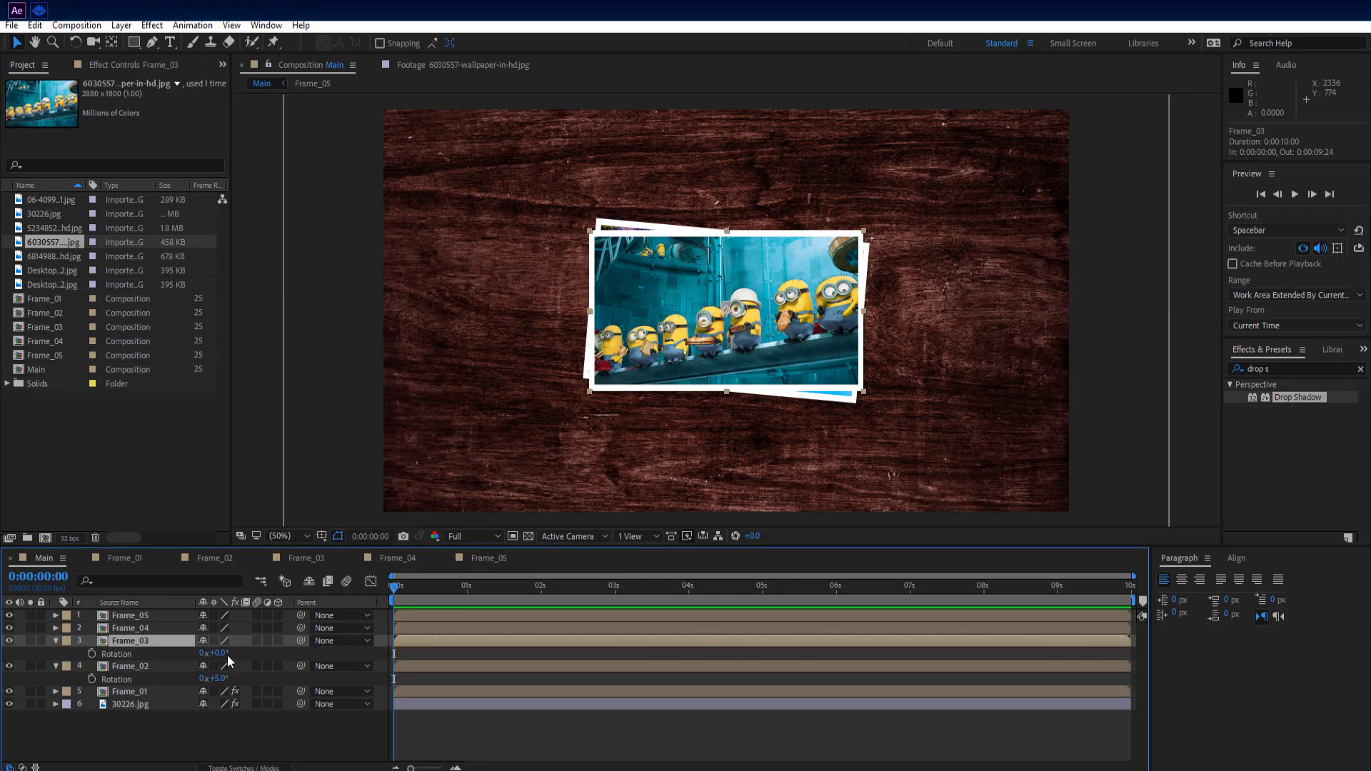
pyautogui.moveTo(222, 653); pyautogui.dragTo(215, 653)
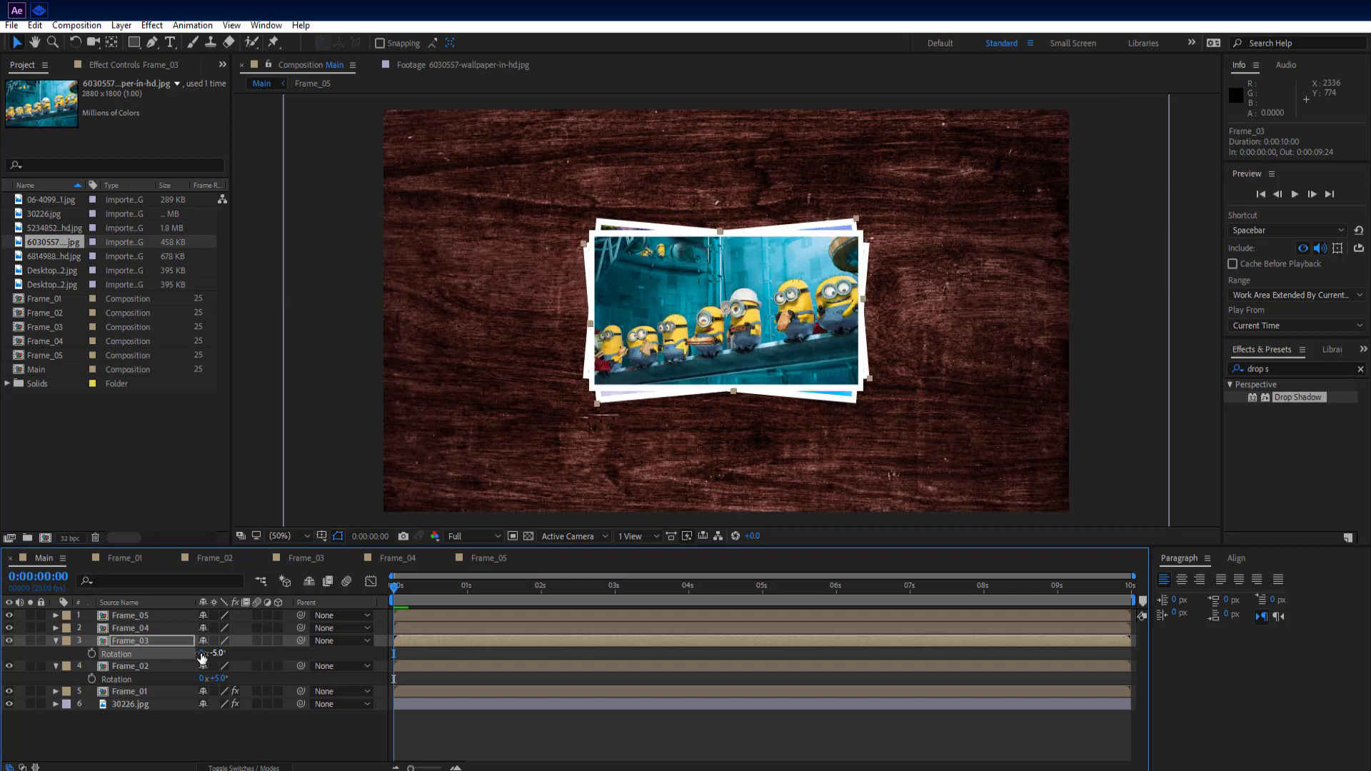
# Step: Rotate Frame_04 to +6° and Frame_05 to -3°, then collapse the frame layers
pyautogui.click(136, 628)
pyautogui.press('r')
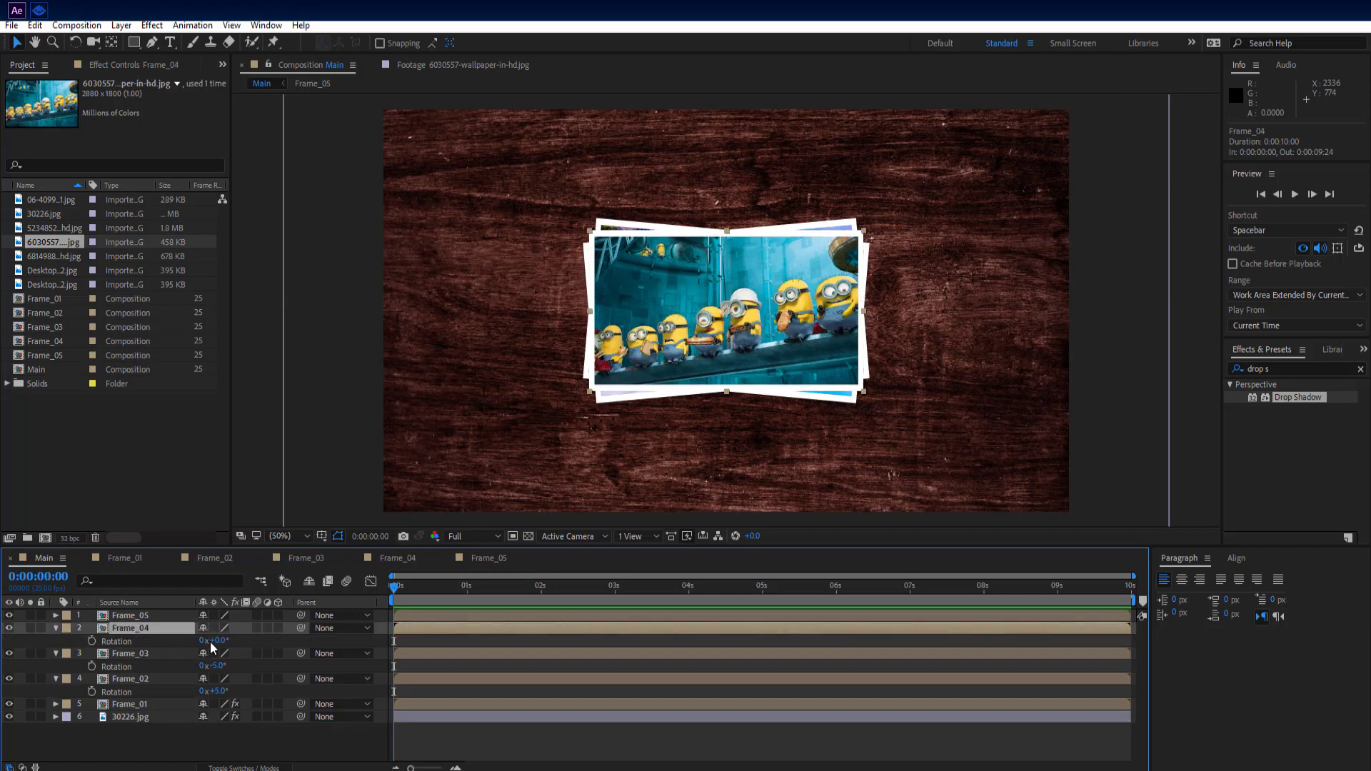
pyautogui.moveTo(213, 640)
pyautogui.mouseDown()
pyautogui.moveTo(204, 628)
pyautogui.moveTo(216, 627)
pyautogui.mouseUp()
pyautogui.click(171, 617)
pyautogui.press('r')
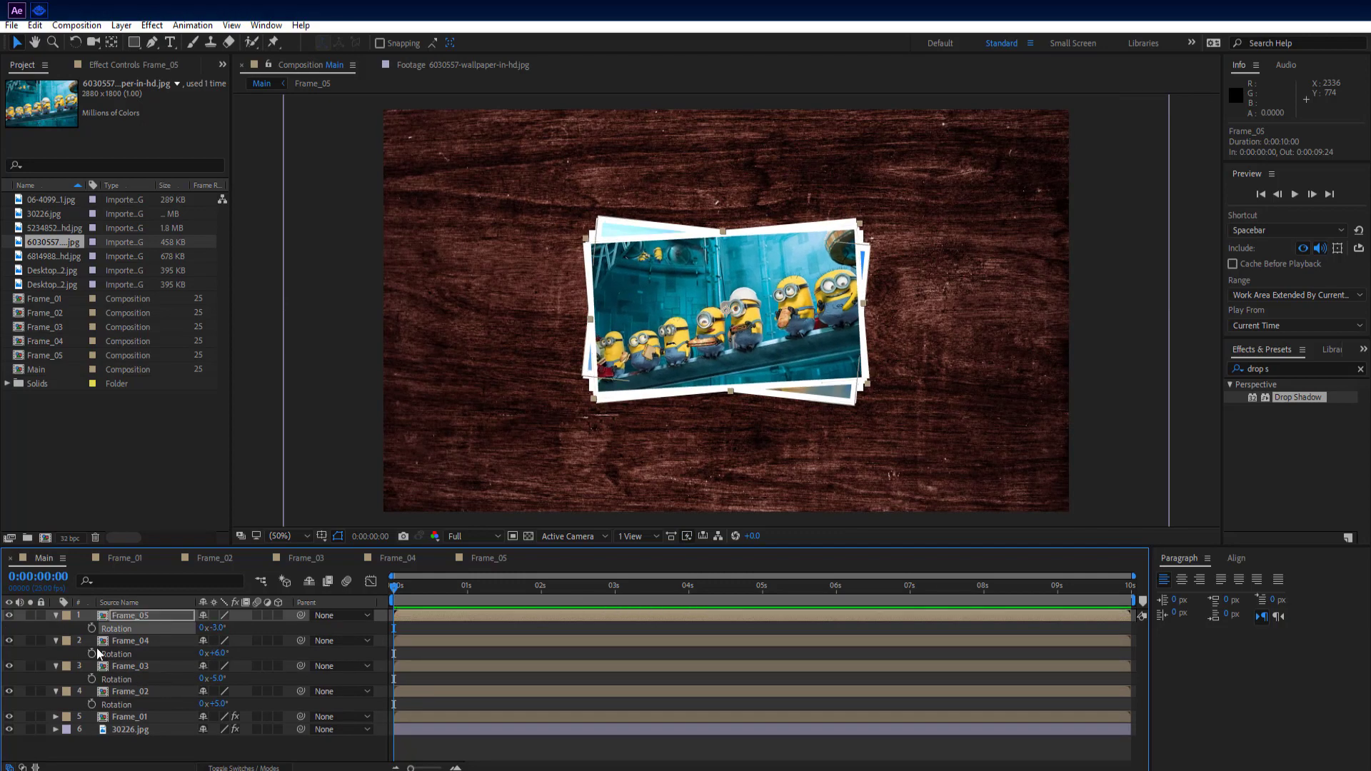
pyautogui.click(54, 615)
pyautogui.click(55, 628)
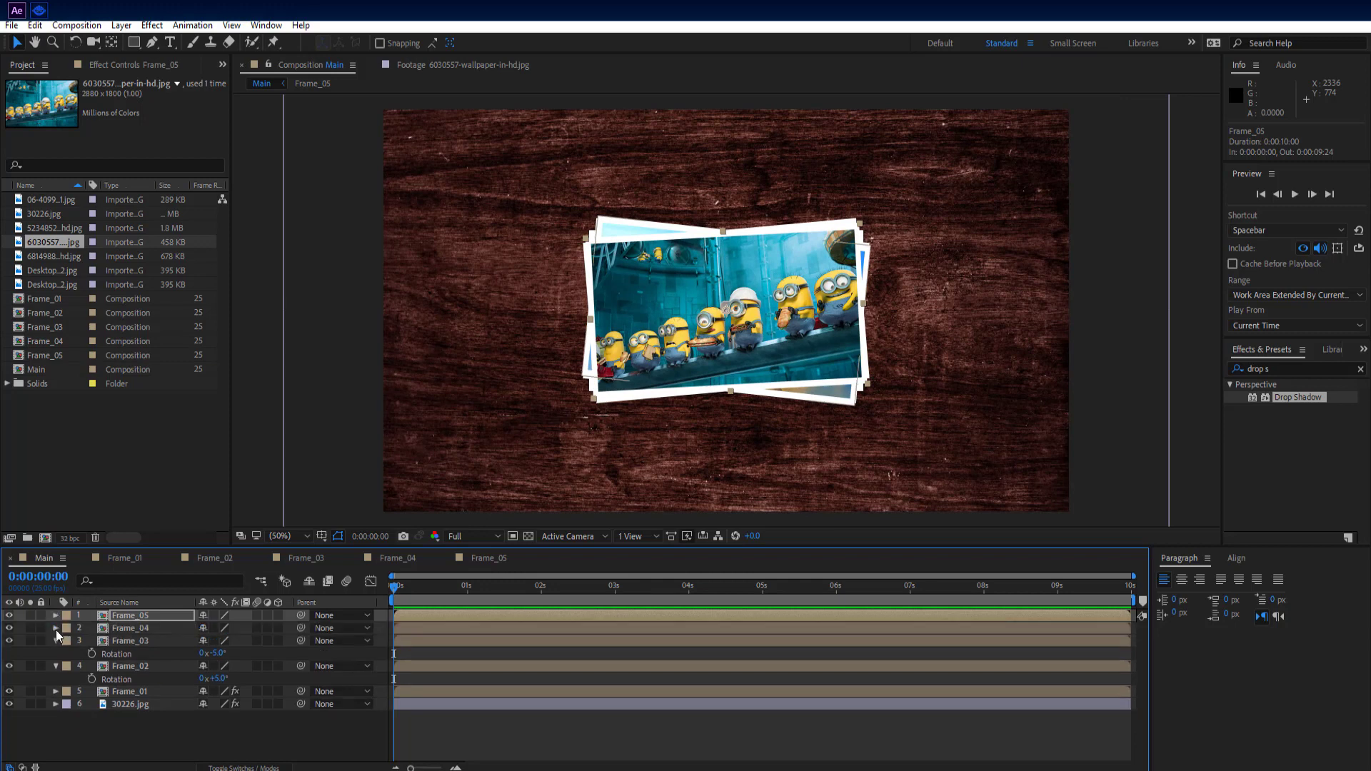
pyautogui.click(55, 640)
pyautogui.click(57, 653)
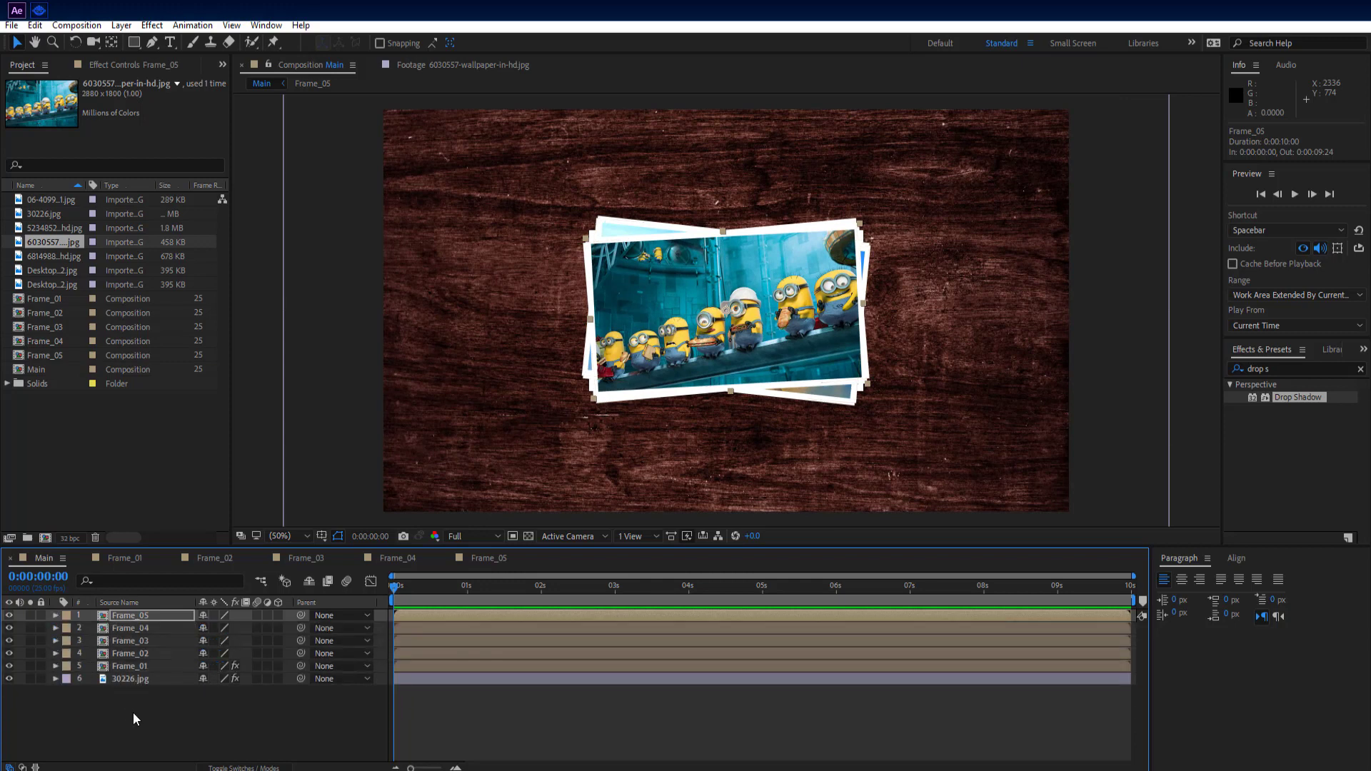
pyautogui.click(142, 733)
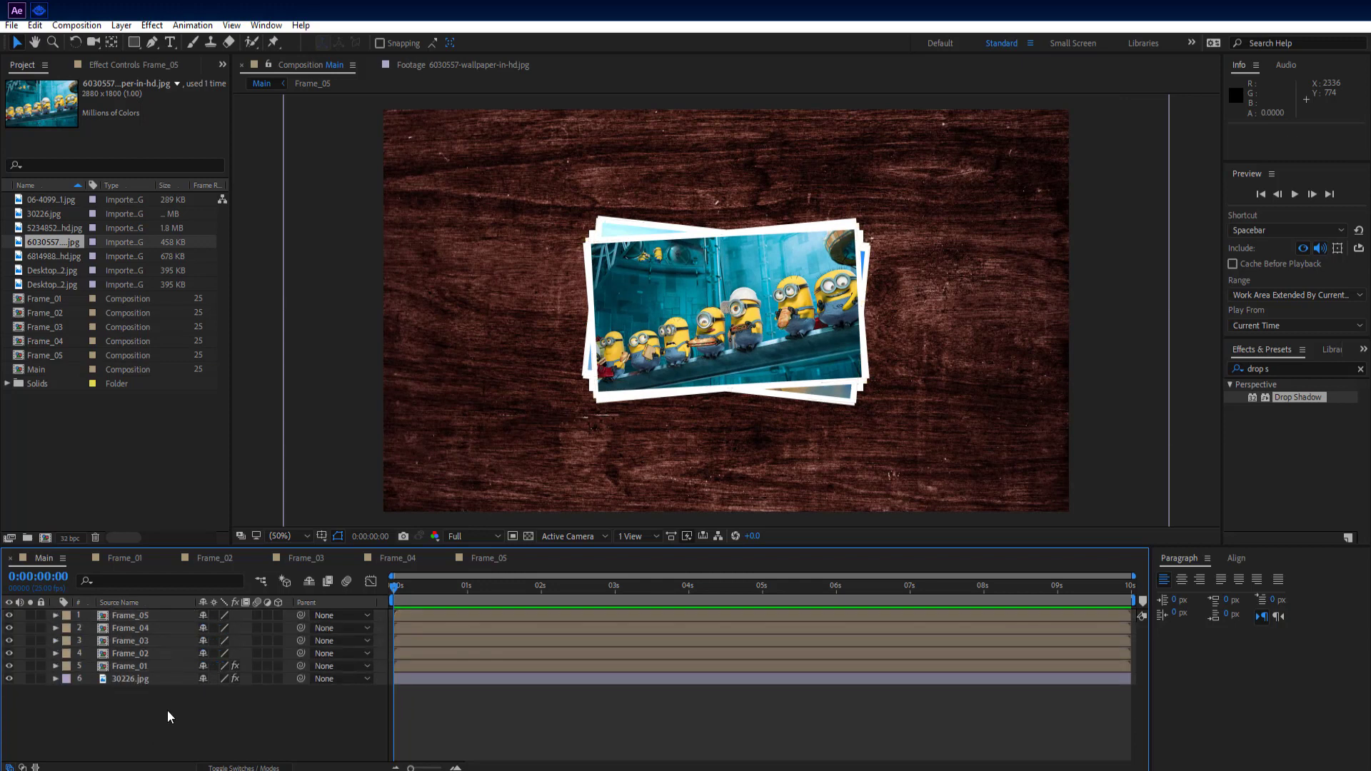
# Step: Copy Frame_01's Drop Shadow effect and paste it onto Frame_02
pyautogui.click(154, 663)
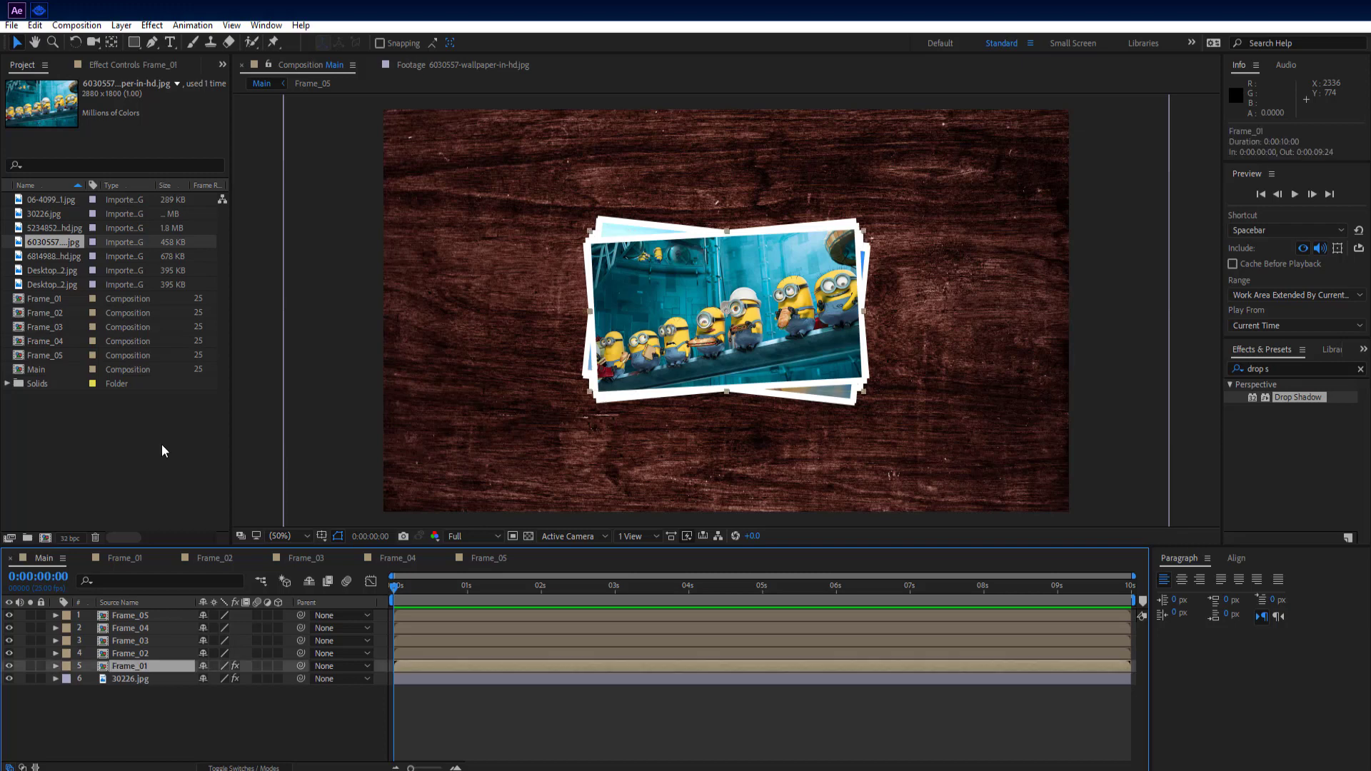
pyautogui.click(137, 64)
pyautogui.click(70, 97)
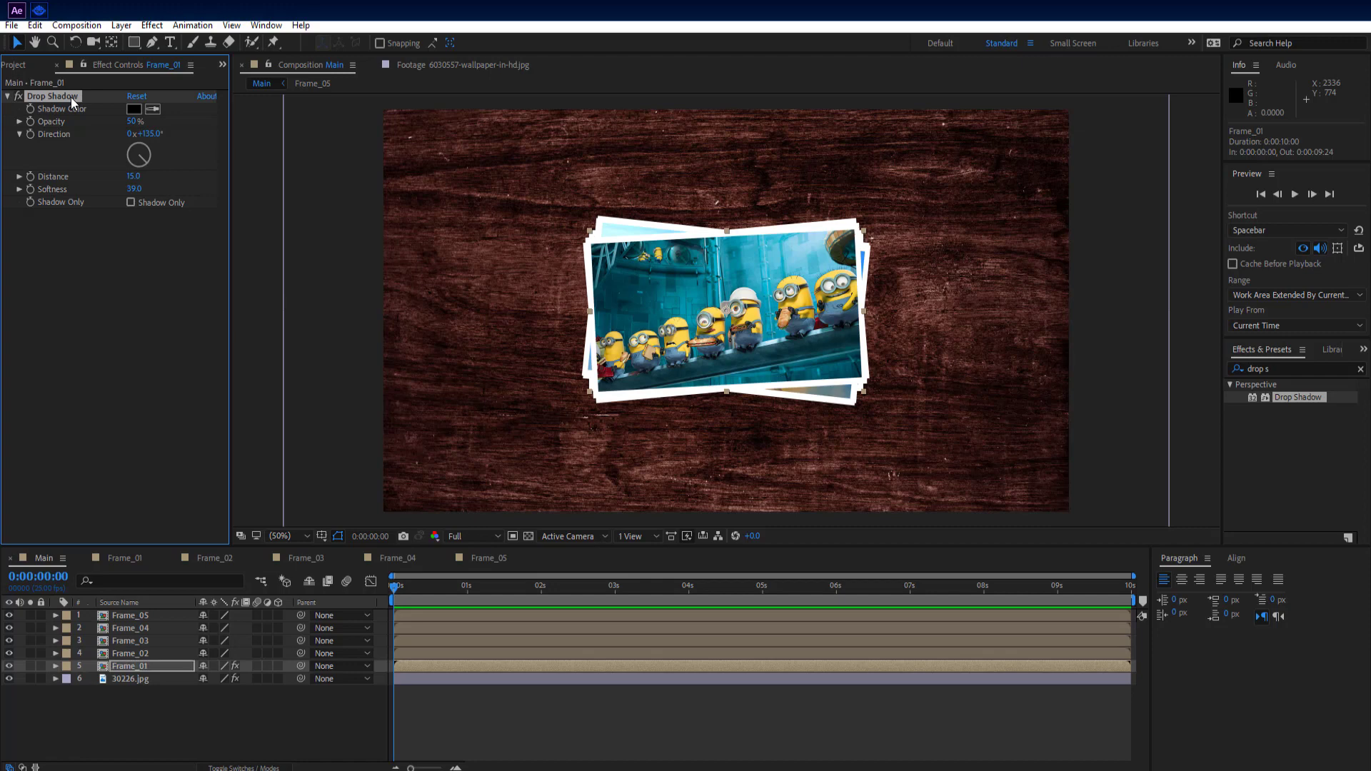
pyautogui.click(144, 654)
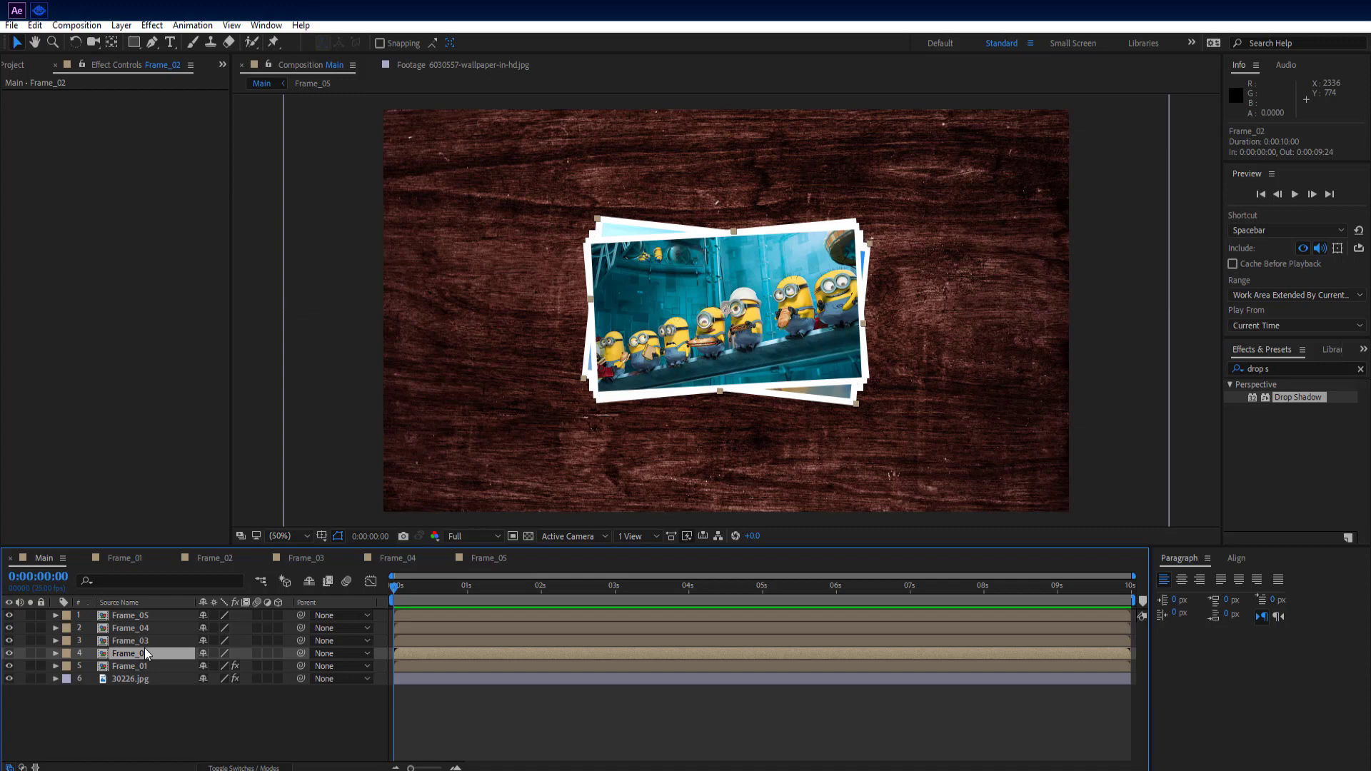
pyautogui.hotkey('ctrl', 'v')
# Step: Paste the Drop Shadow onto Frame_03, Frame_04 and Frame_05, and make all six layers 3D
pyautogui.click(140, 642)
pyautogui.hotkey('ctrl', 'v')
pyautogui.click(145, 626)
pyautogui.hotkey('ctrl', 'v')
pyautogui.click(147, 615)
pyautogui.hotkey('ctrl', 'v')
pyautogui.click(188, 711)
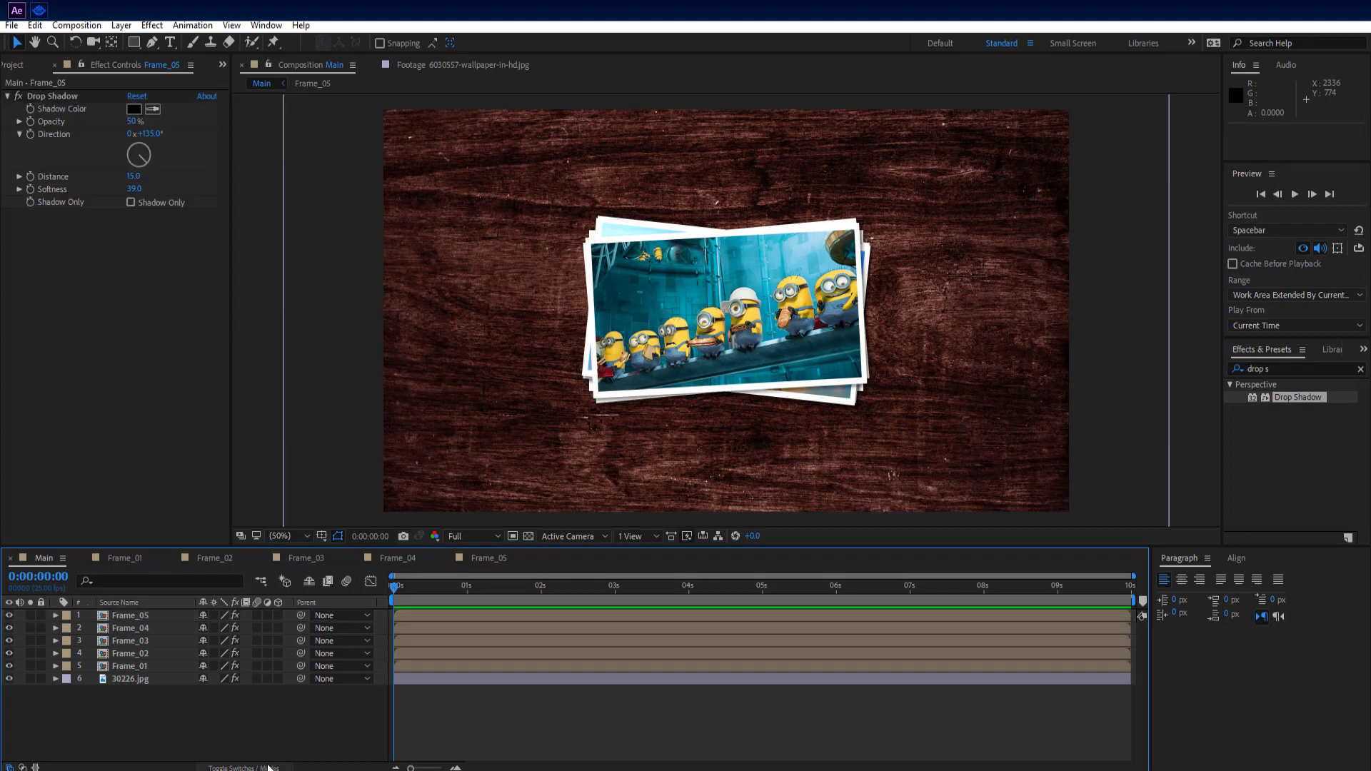
pyautogui.moveTo(278, 614); pyautogui.dragTo(280, 675)
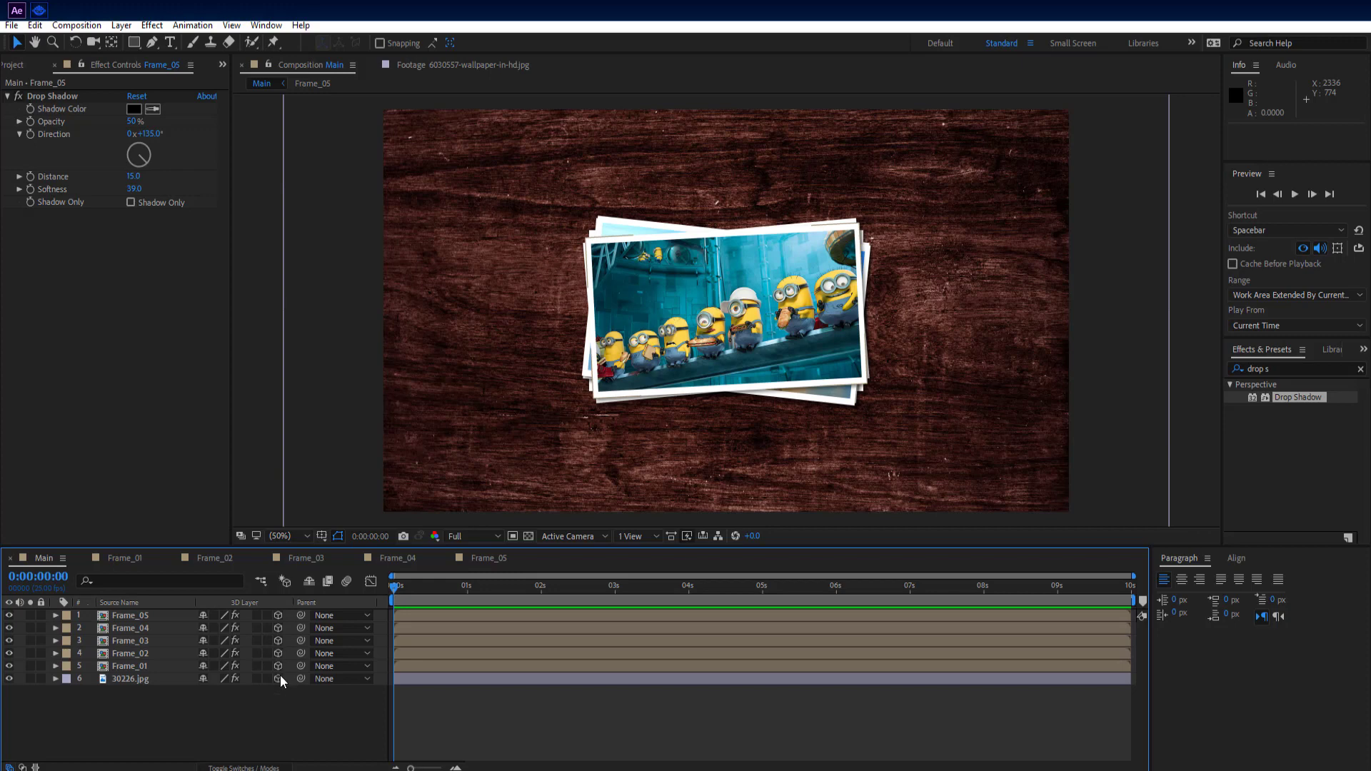
# Step: Add a new 50mm camera layer to the Main comp
pyautogui.rightClick(284, 711)
pyautogui.moveTo(358, 546)
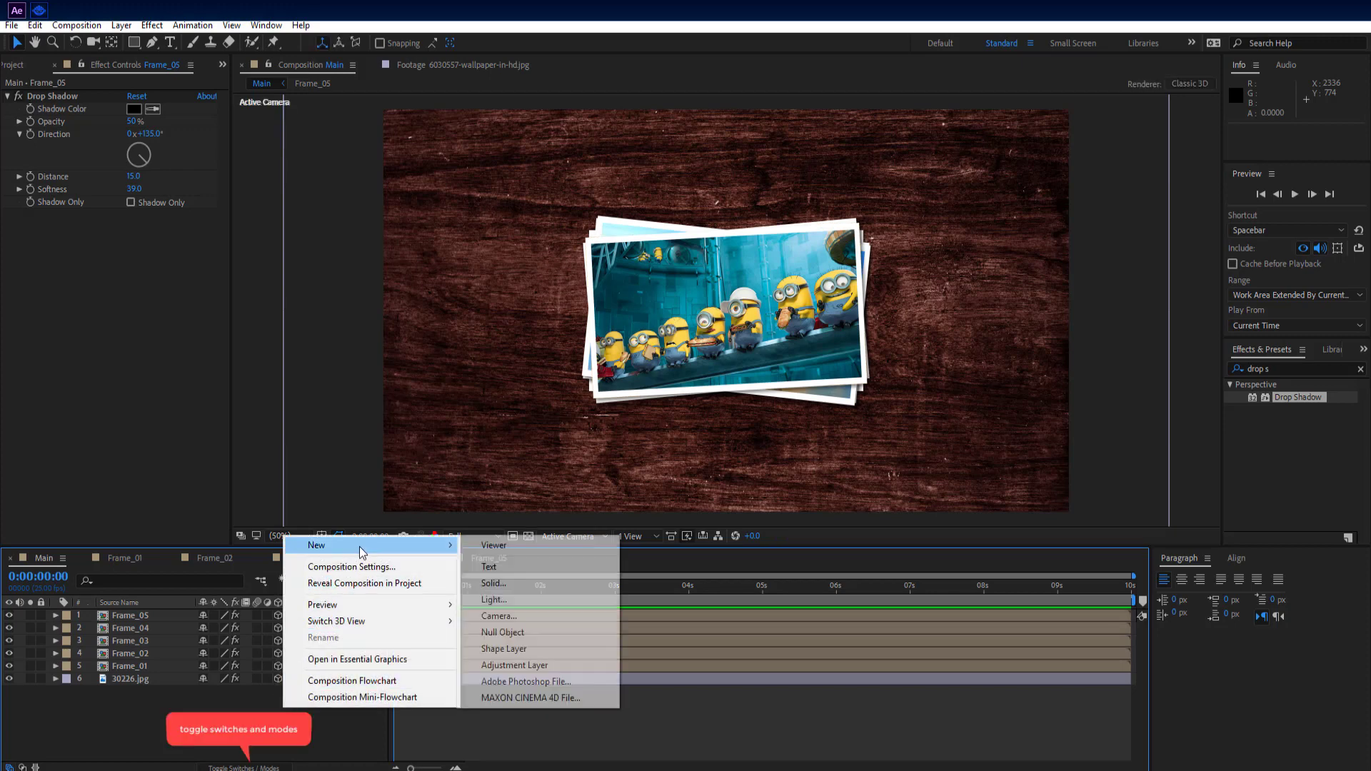
pyautogui.click(499, 616)
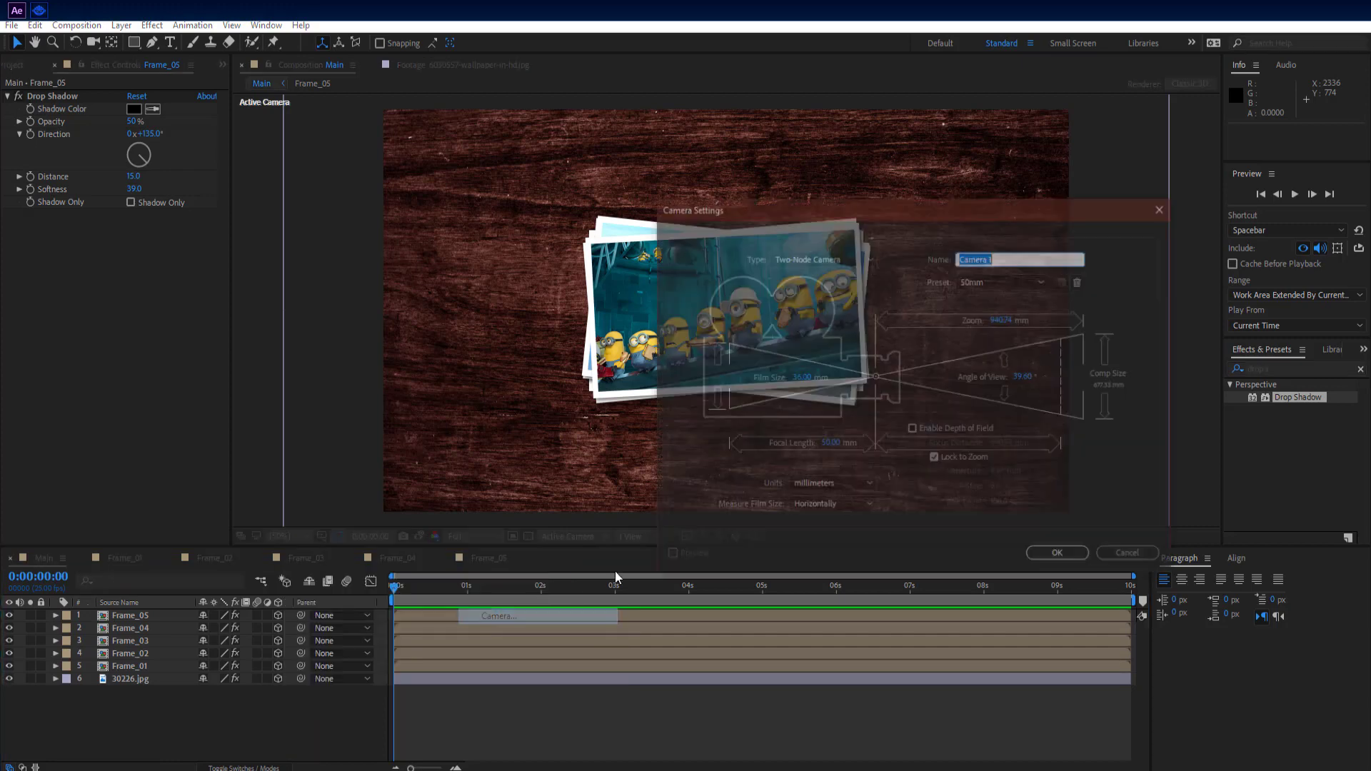
pyautogui.click(1059, 555)
# Step: Add a Null Object layer and parent Frame_05 to Null 1
pyautogui.rightClick(250, 714)
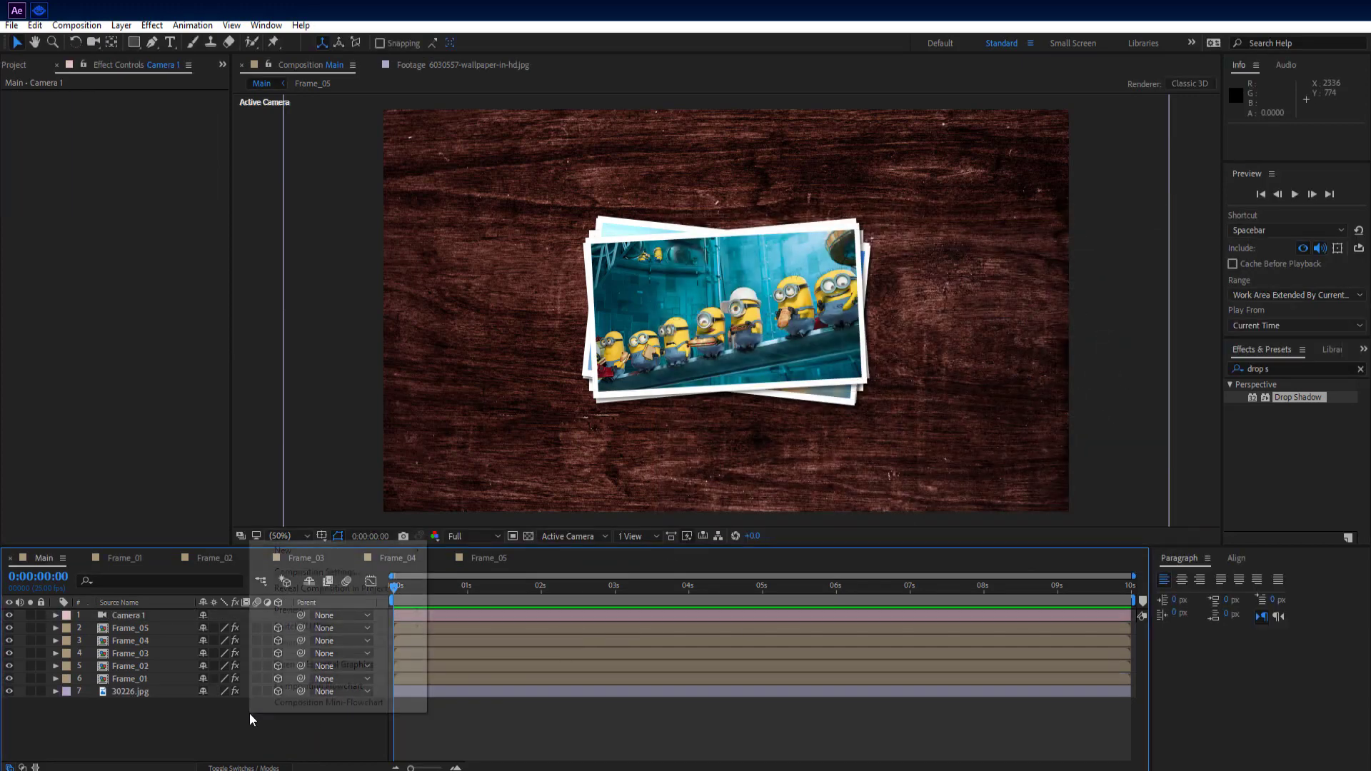
pyautogui.moveTo(341, 551)
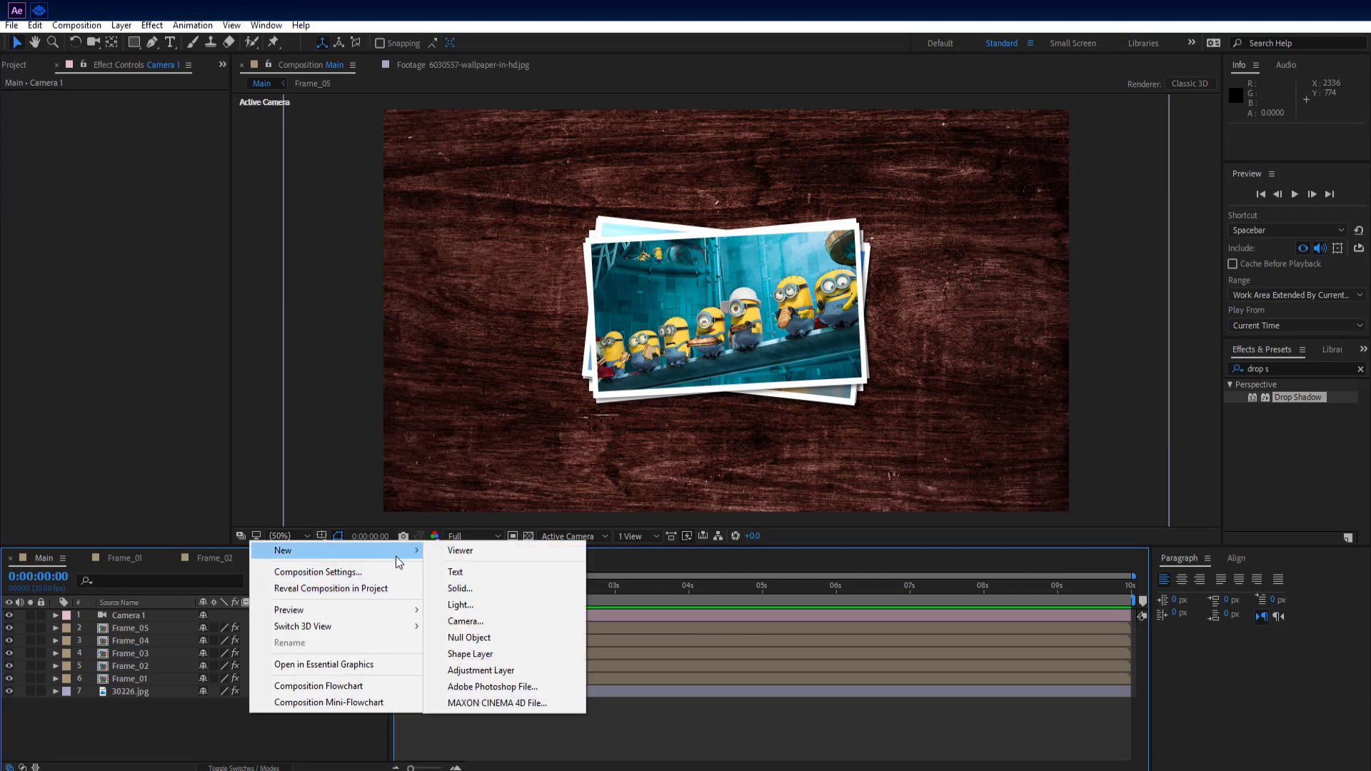
pyautogui.click(479, 637)
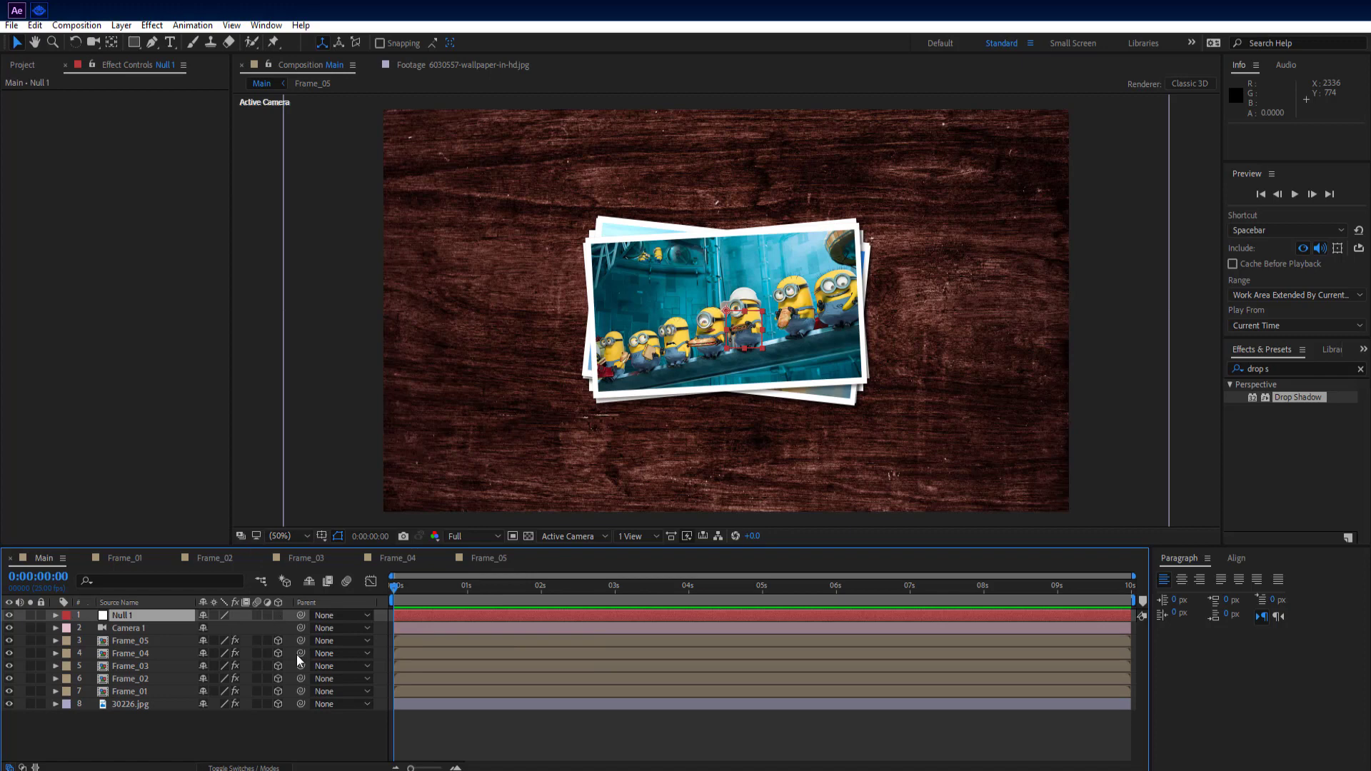
pyautogui.moveTo(301, 640); pyautogui.dragTo(162, 615)
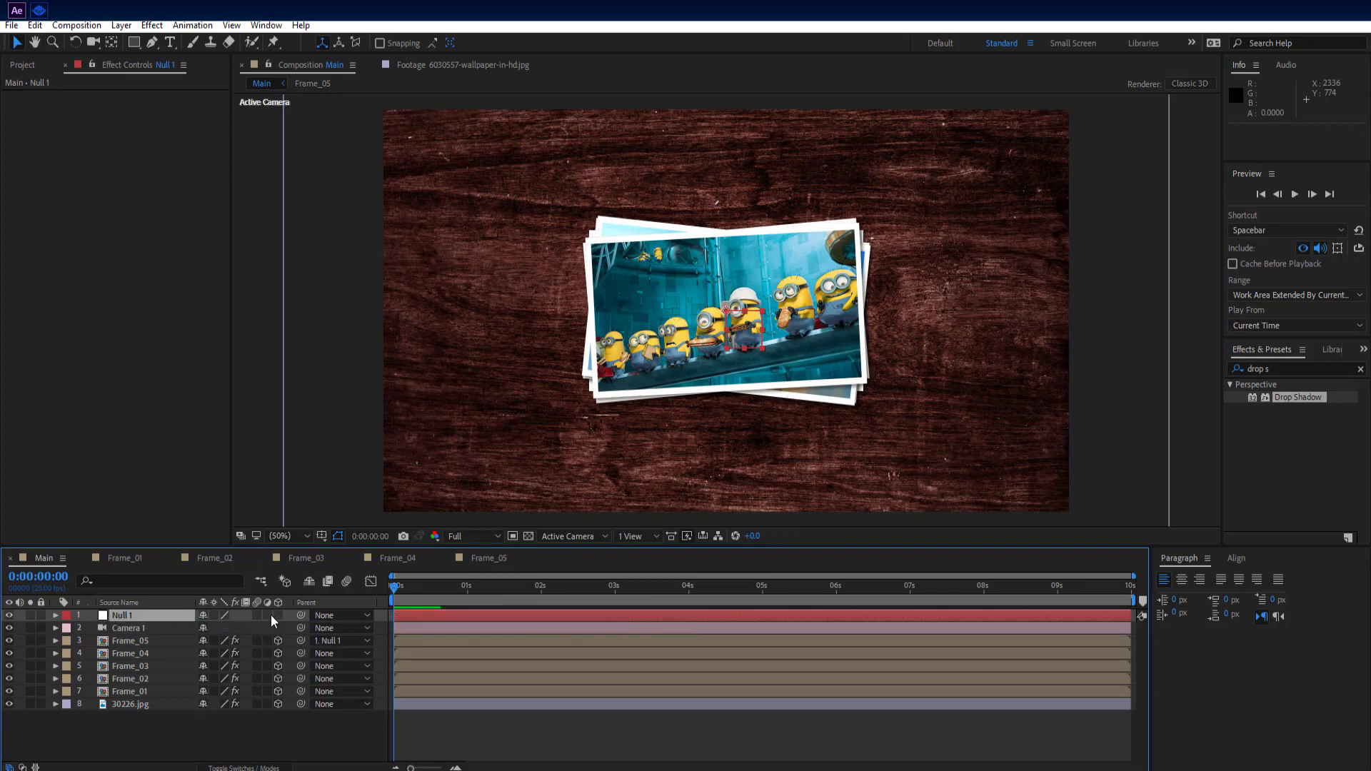
pyautogui.click(271, 726)
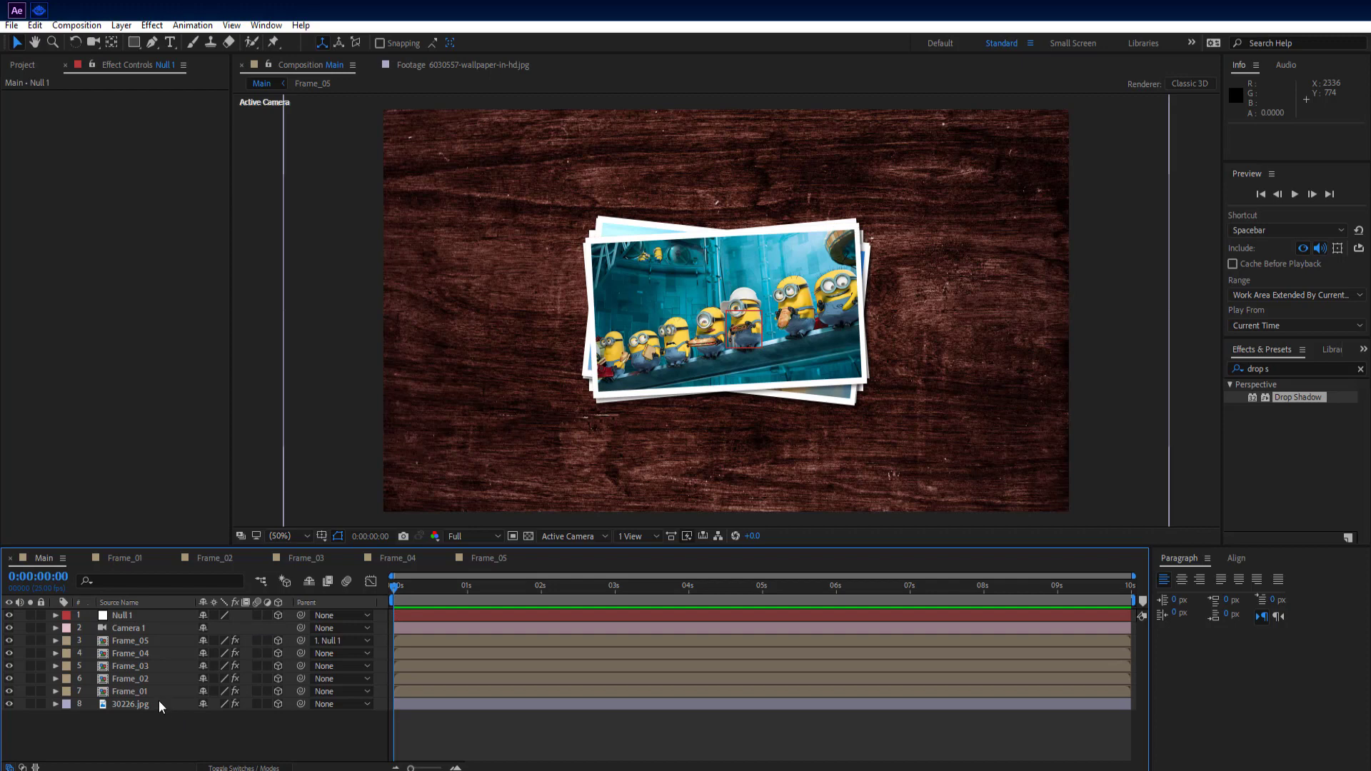
# Step: Keyframe Frame_01's Position at 1 s, then set Z to -2670 at 0 s
pyautogui.click(161, 692)
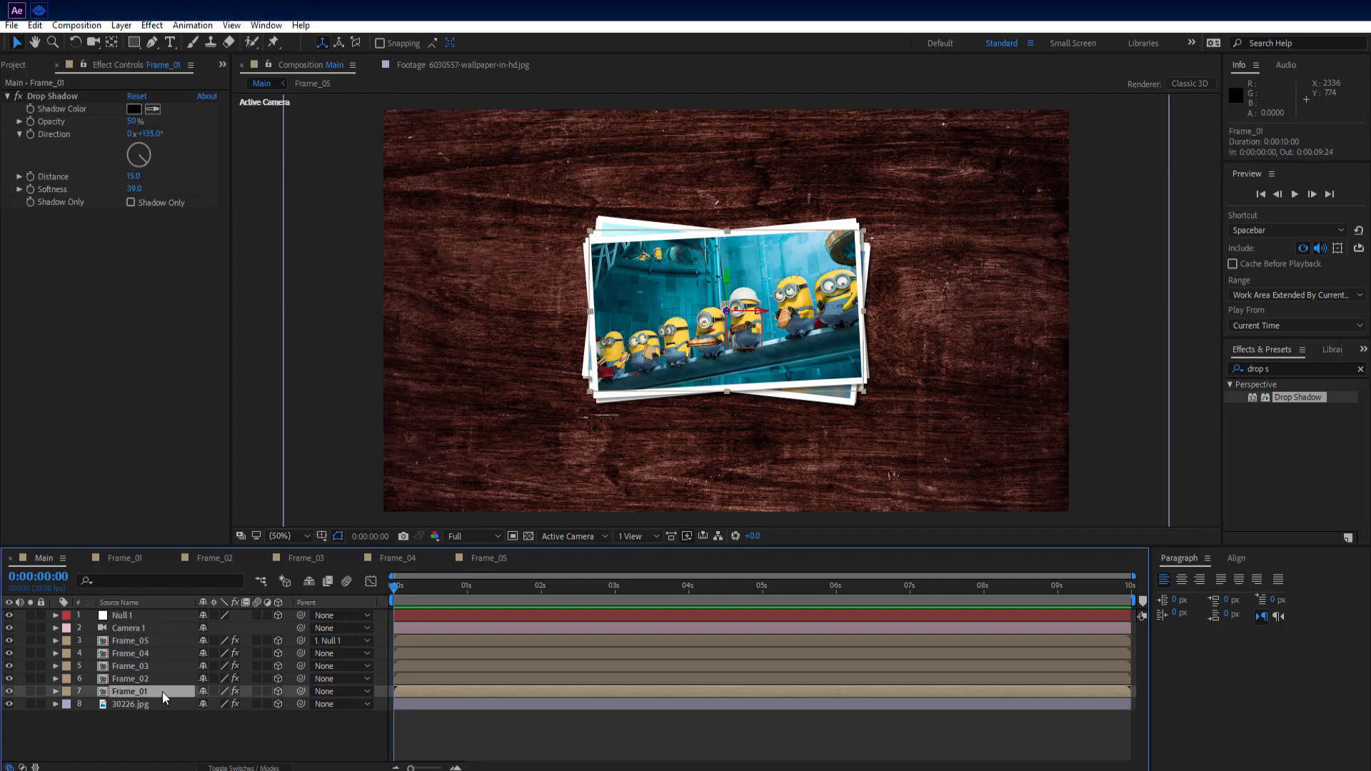
pyautogui.press('p')
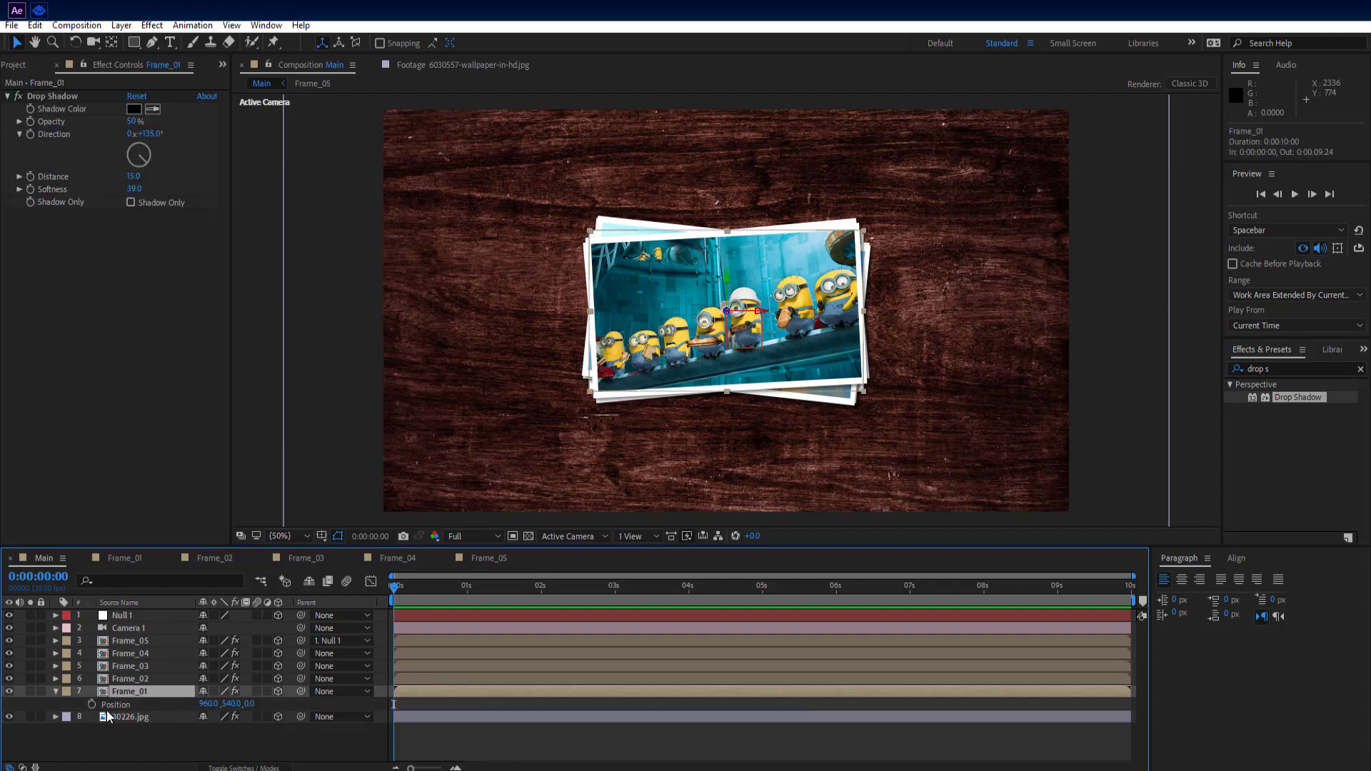
pyautogui.moveTo(395, 583); pyautogui.dragTo(469, 593)
pyautogui.click(94, 704)
pyautogui.press('Home')
pyautogui.moveTo(250, 704)
pyautogui.mouseDown()
pyautogui.moveTo(508, 706)
pyautogui.moveTo(191, 716)
pyautogui.moveTo(273, 707)
pyautogui.moveTo(242, 730)
pyautogui.moveTo(246, 708)
pyautogui.moveTo(222, 711)
pyautogui.moveTo(237, 729)
pyautogui.moveTo(272, 709)
pyautogui.moveTo(214, 709)
pyautogui.moveTo(251, 717)
pyautogui.moveTo(266, 703)
pyautogui.mouseUp()
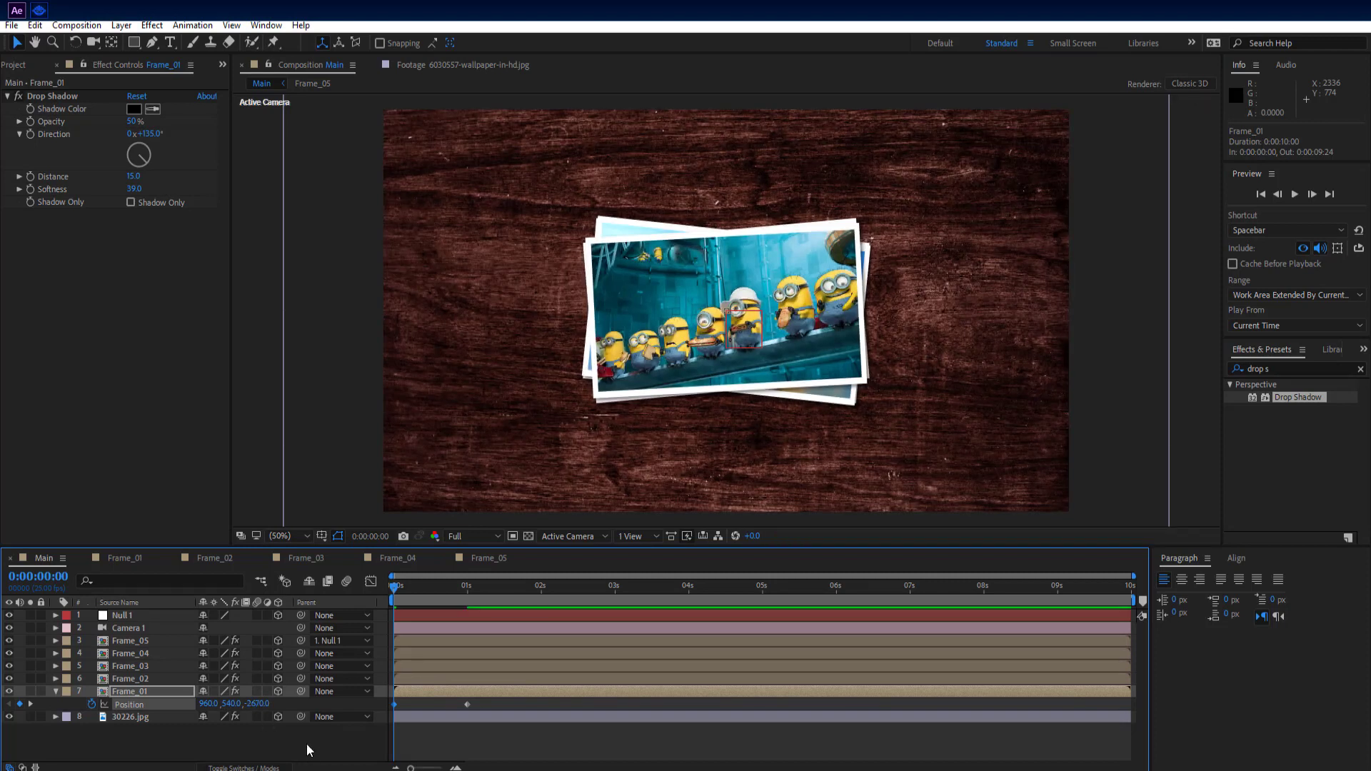
# Step: Apply Easy Ease to both Position keyframes and copy them
pyautogui.click(307, 745)
pyautogui.moveTo(478, 704); pyautogui.dragTo(379, 713)
pyautogui.press('F9')
pyautogui.hotkey('ctrl', 'c')
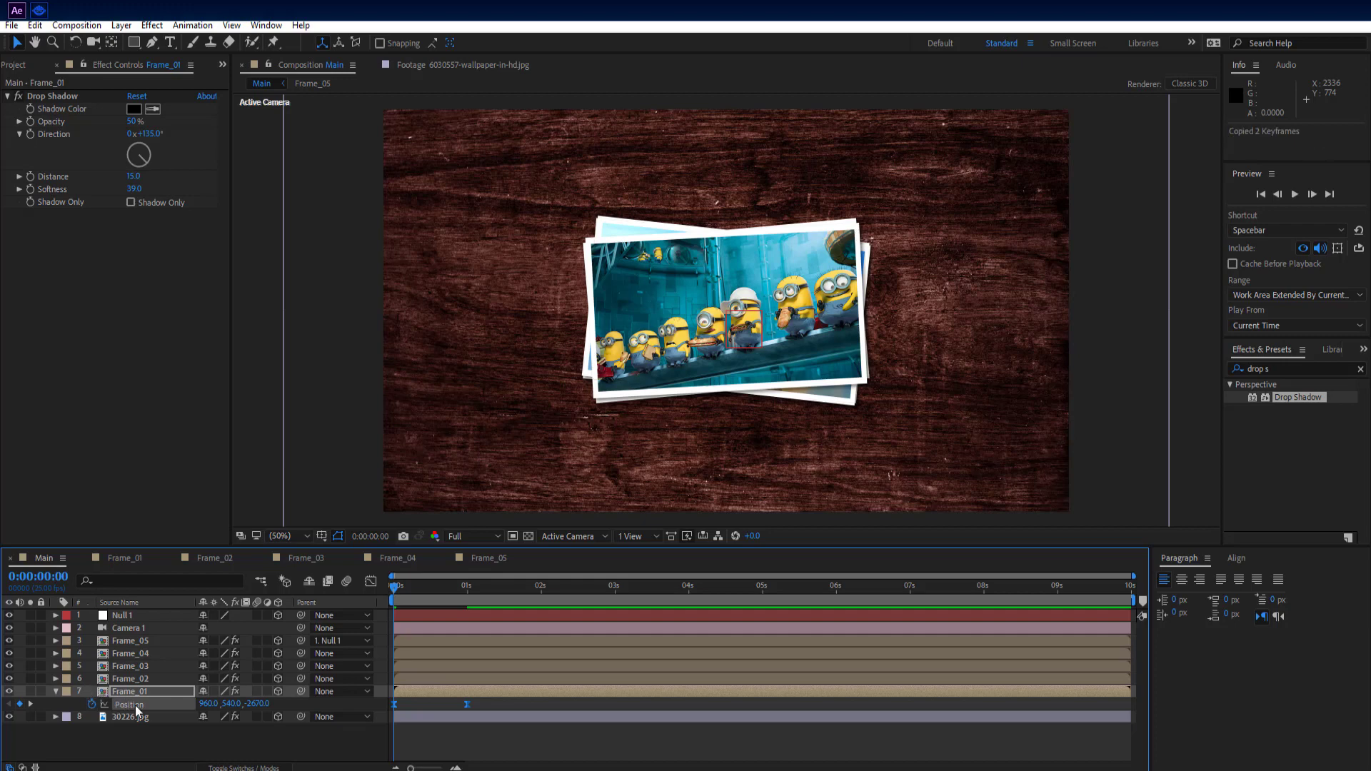
# Step: Paste the fly-in keyframes onto Frame_02 at 1 s and Frame_03 at 2 s
pyautogui.click(148, 680)
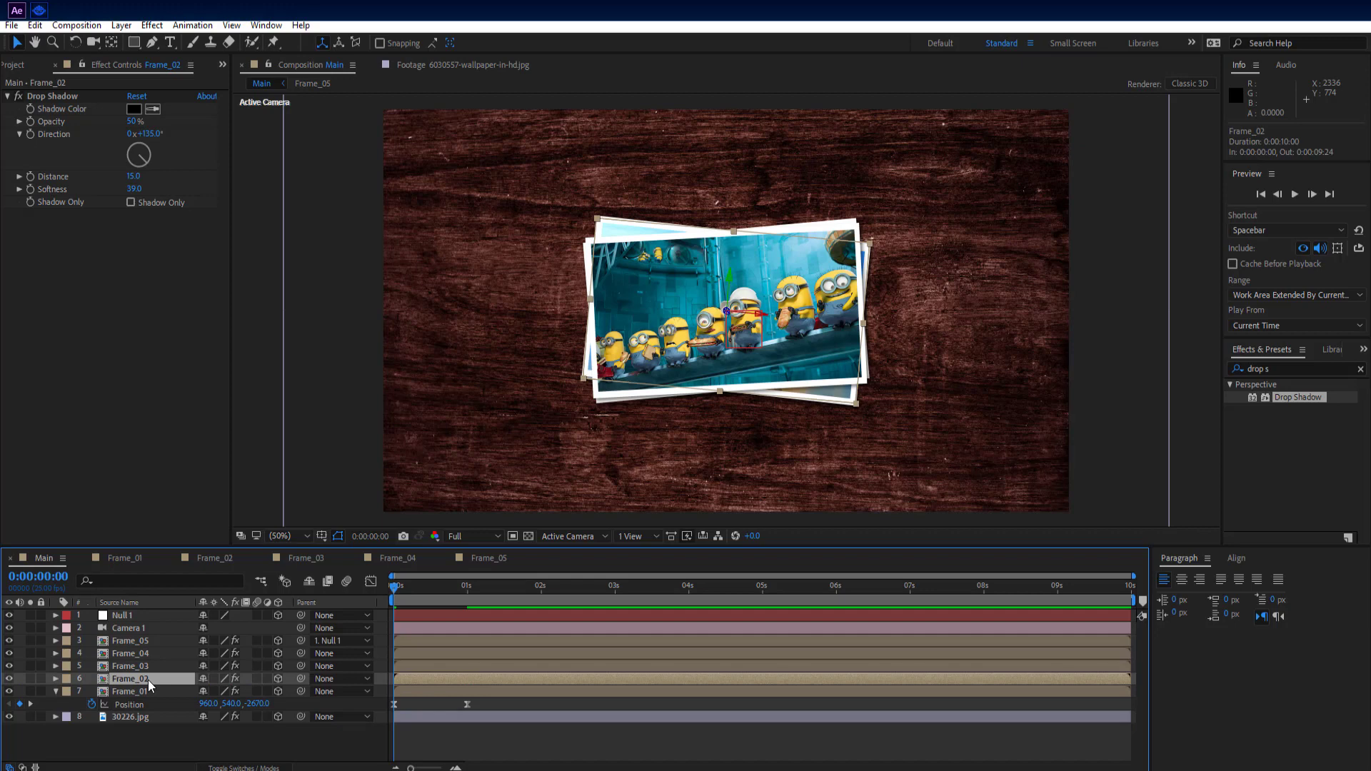
pyautogui.moveTo(394, 587); pyautogui.dragTo(466, 594)
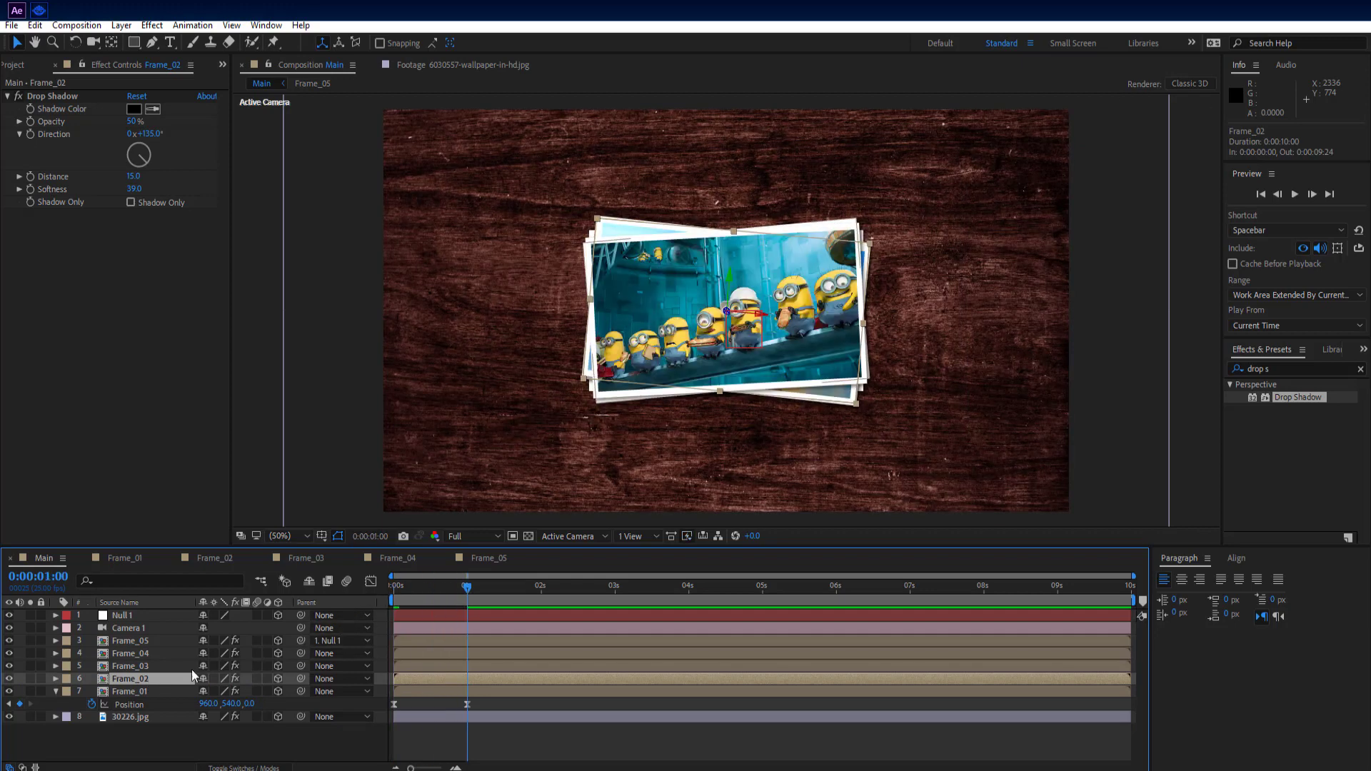
pyautogui.hotkey('ctrl', 'v')
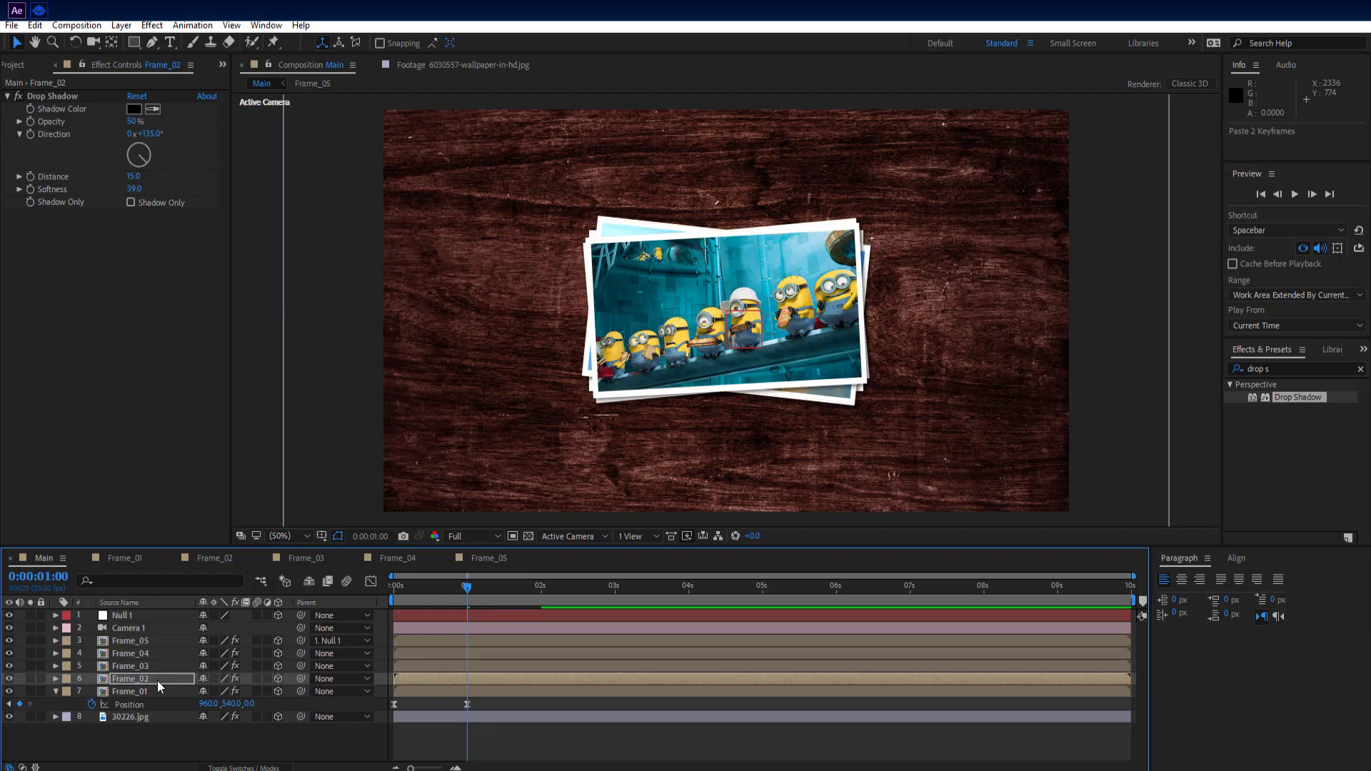
pyautogui.click(165, 666)
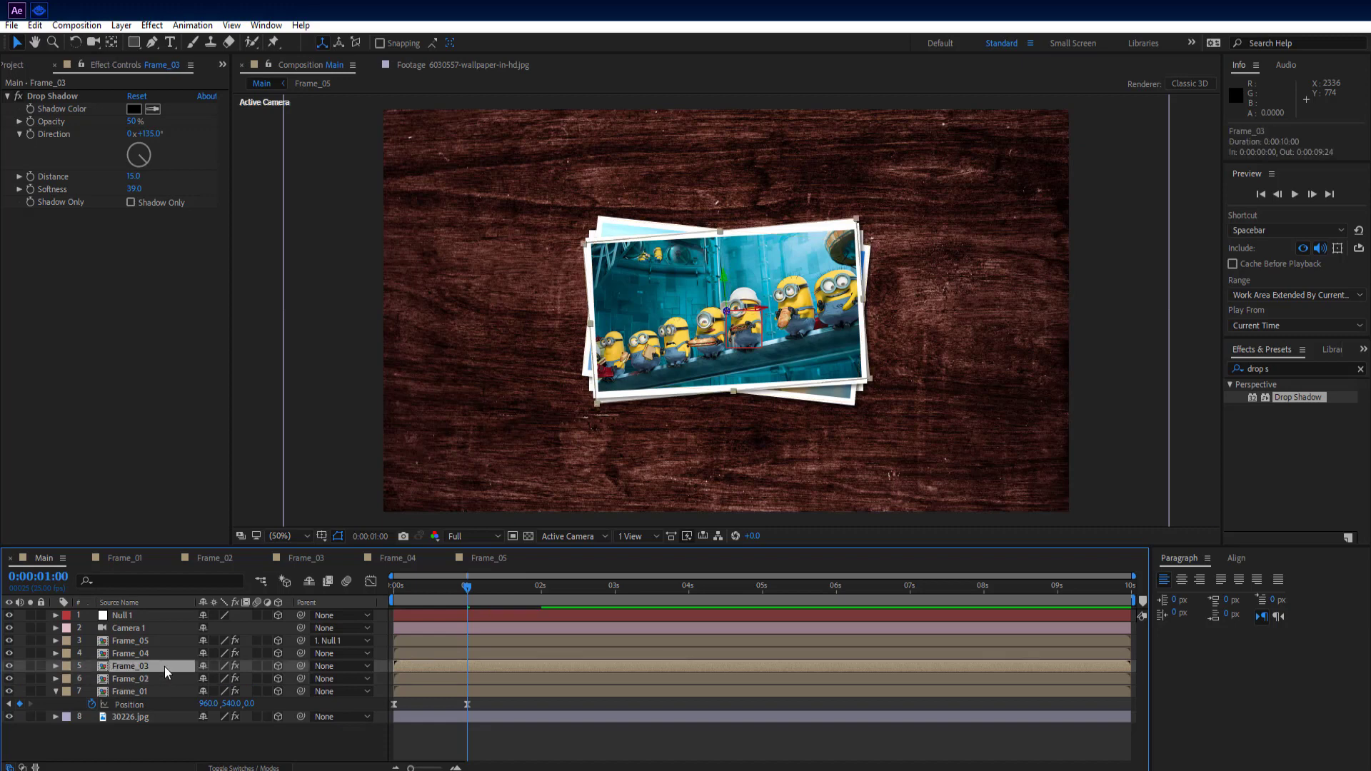
pyautogui.moveTo(468, 589); pyautogui.dragTo(542, 594)
# Step: Paste the fly-in keyframes onto Frame_04 at 3 s and Frame_05 at 4 s, then preview
pyautogui.click(168, 654)
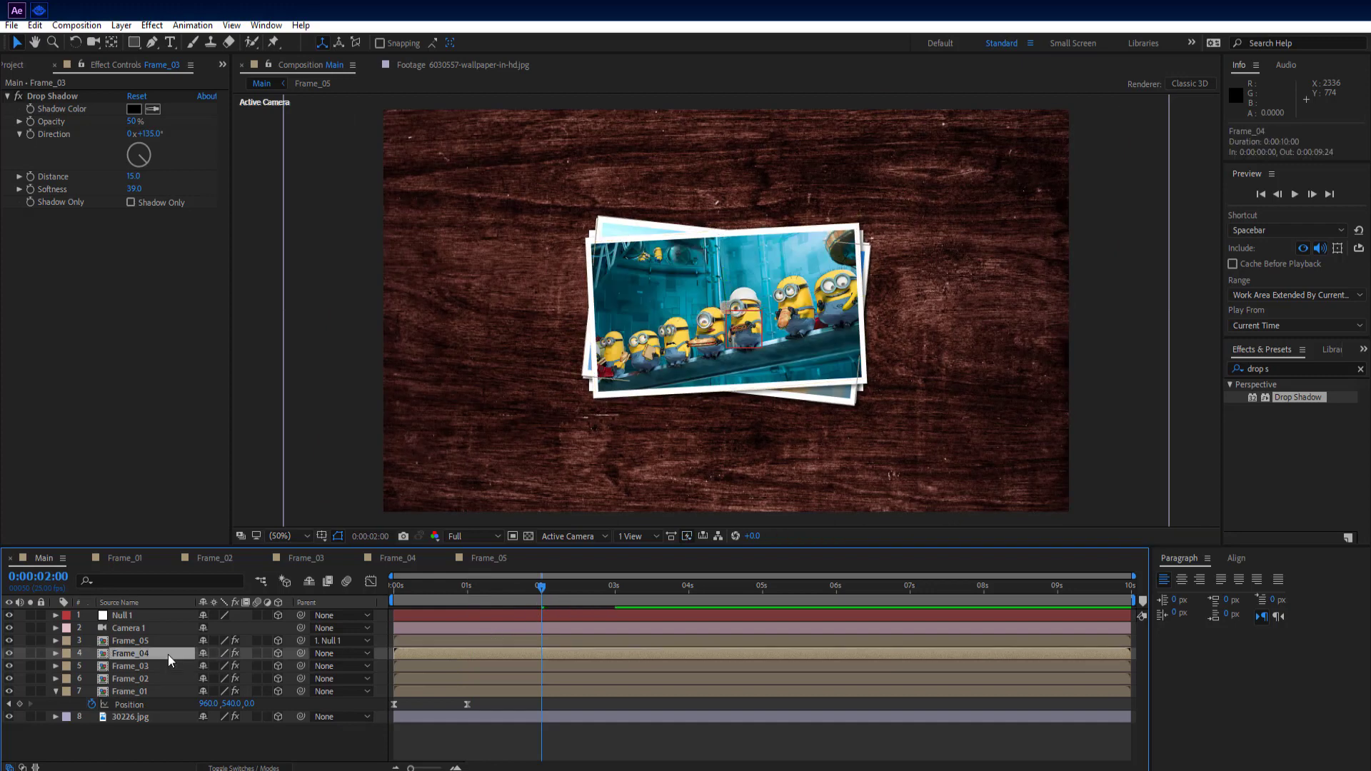
pyautogui.moveTo(542, 588); pyautogui.dragTo(690, 613)
pyautogui.hotkey('ctrl', 'v')
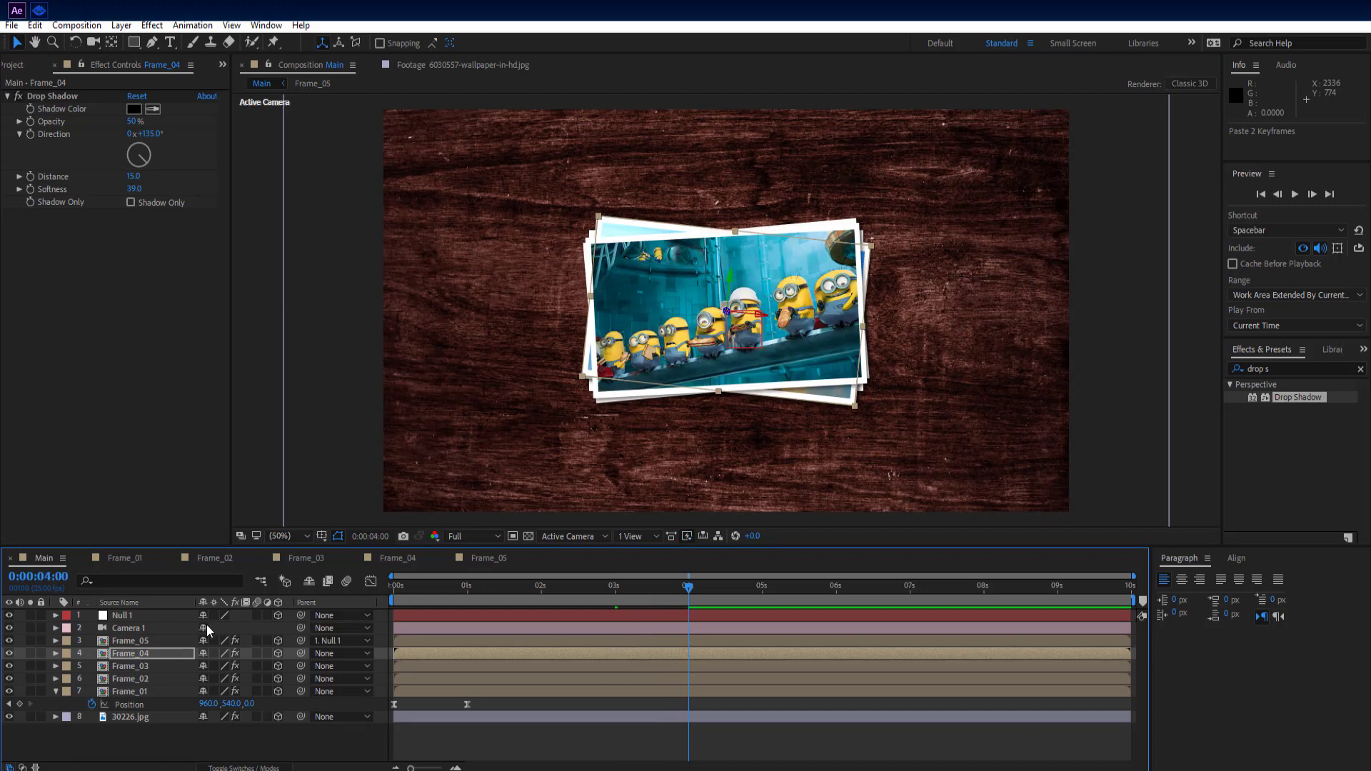
pyautogui.click(145, 641)
pyautogui.hotkey('ctrl', 'v')
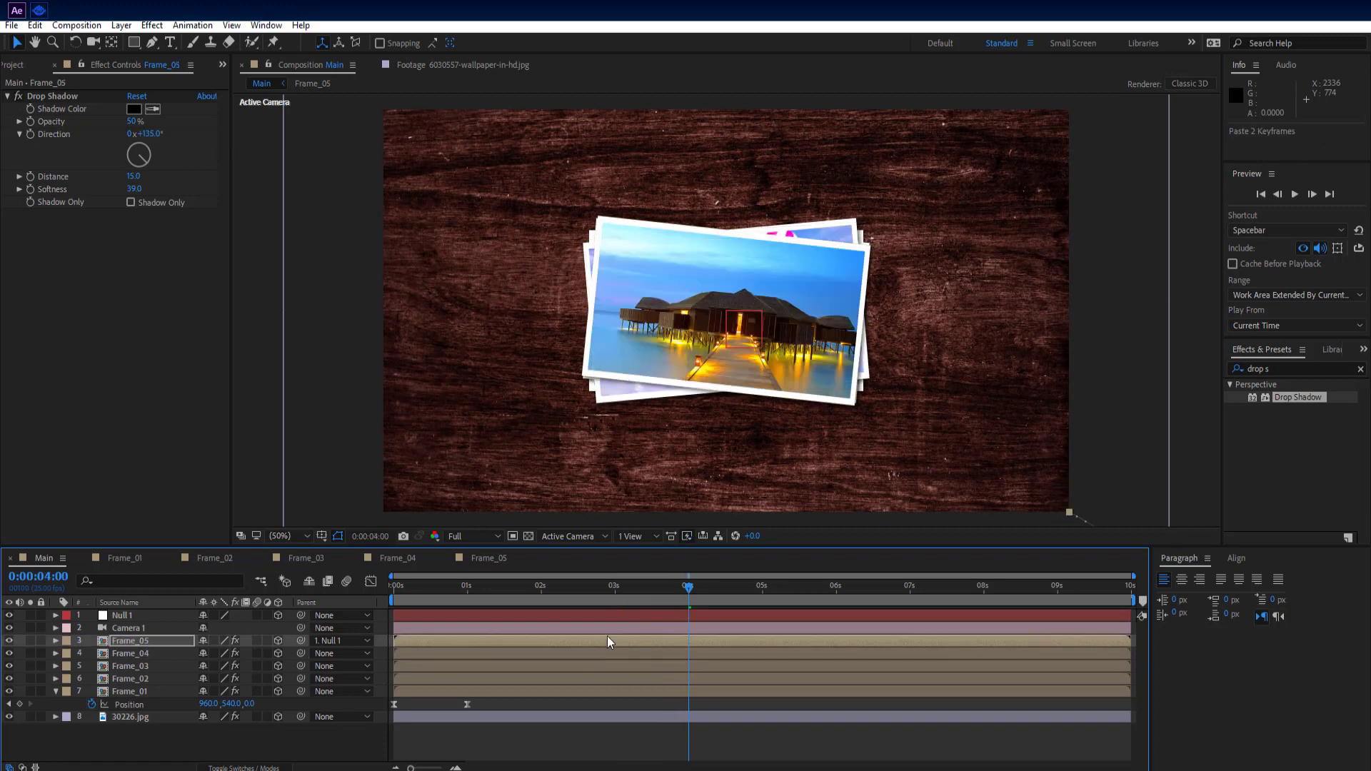
pyautogui.moveTo(695, 597); pyautogui.dragTo(336, 621)
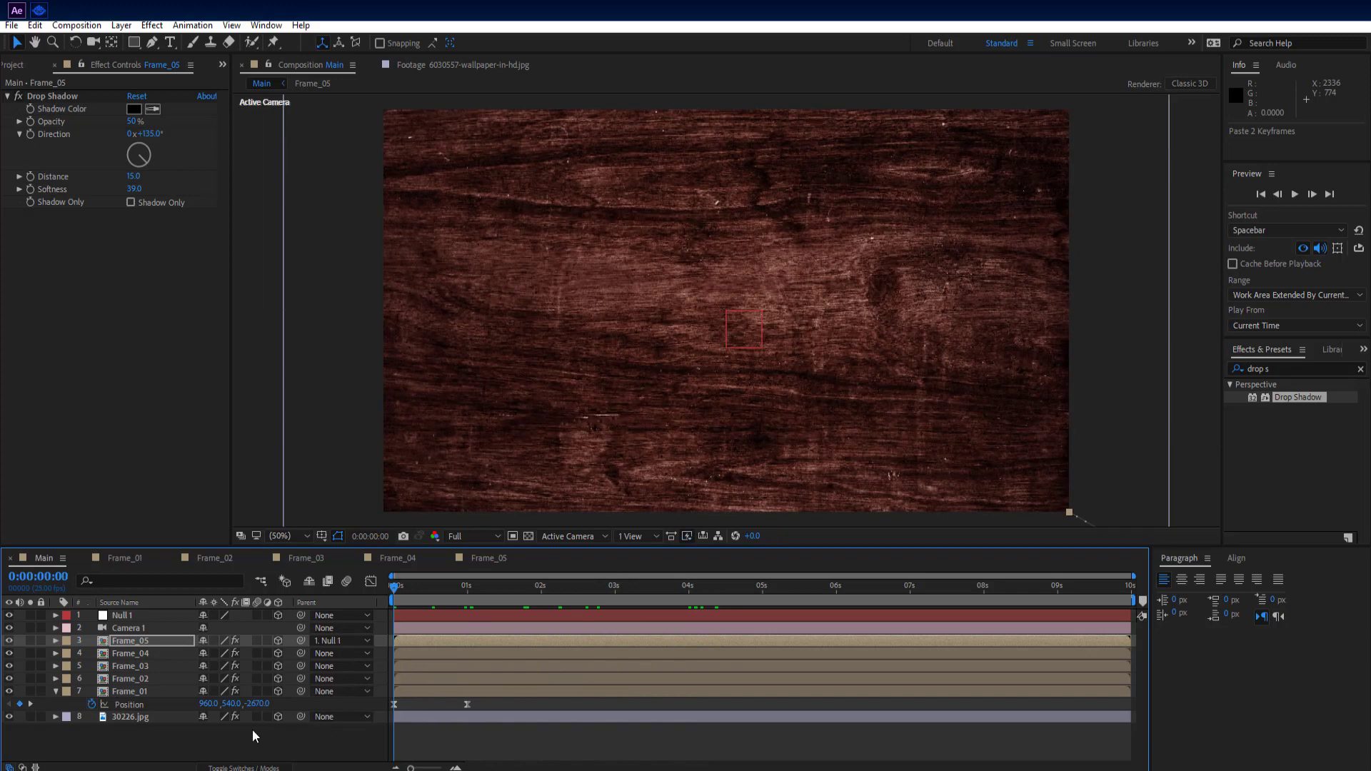
# Step: Add 0 s keyframes to Null 1's Position (960, 540, 0), Orientation and X/Y/Z Rotation
pyautogui.press('u')
pyautogui.press('u')
pyautogui.click(55, 692)
pyautogui.press('F2')
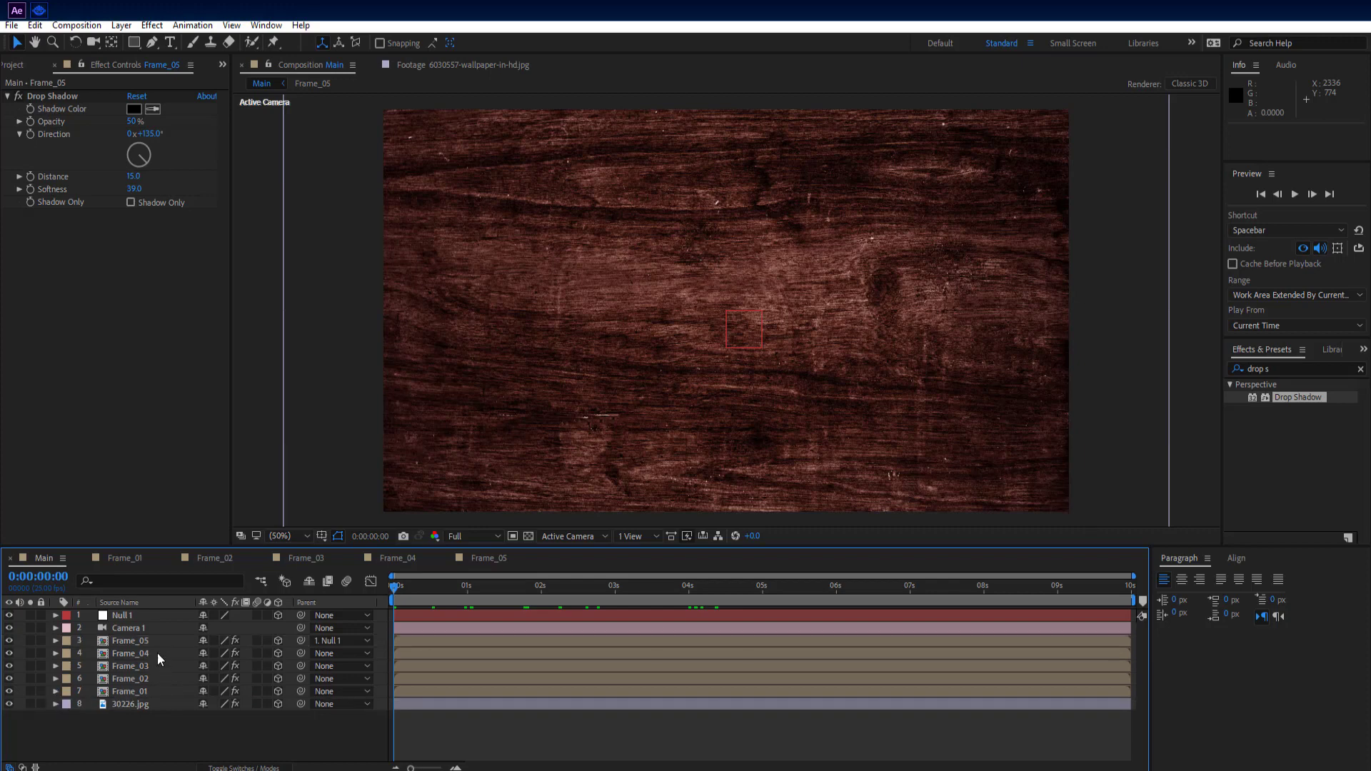
pyautogui.click(160, 615)
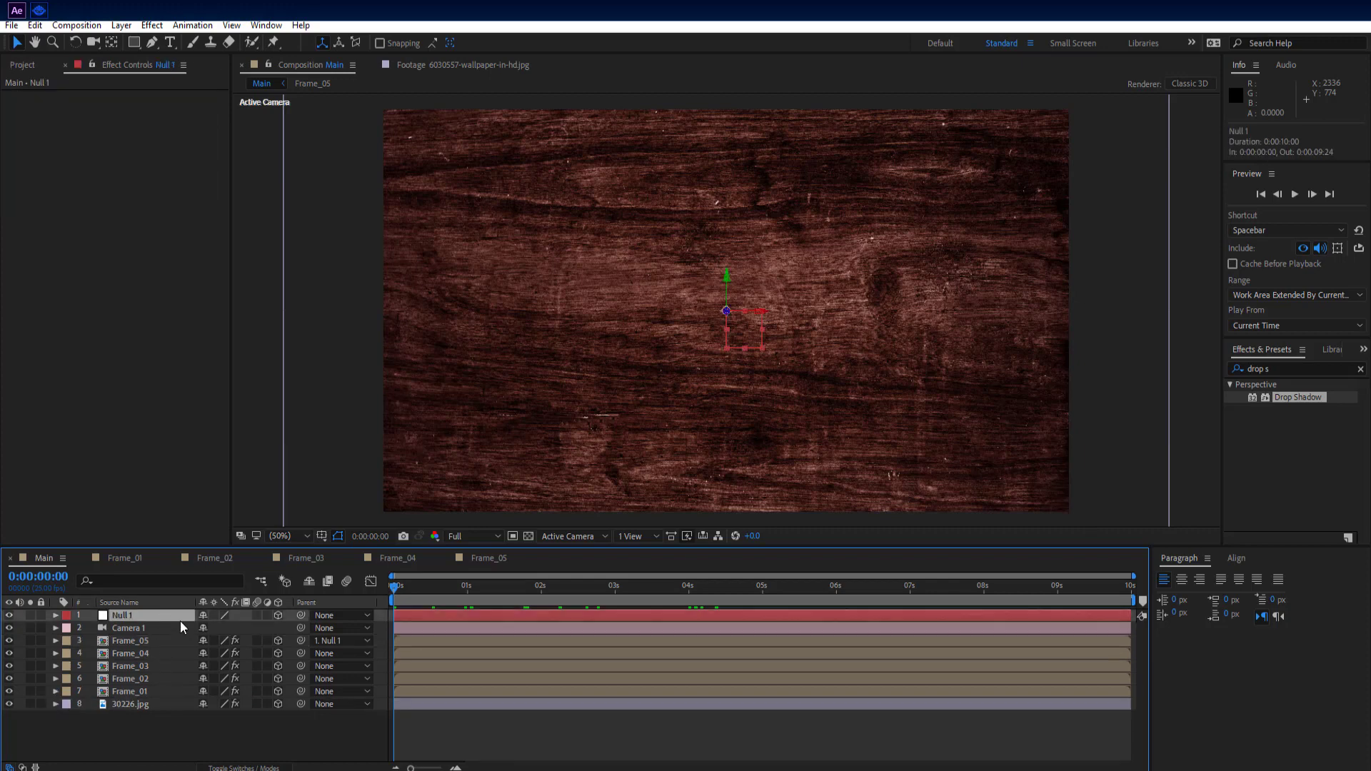
pyautogui.press('p')
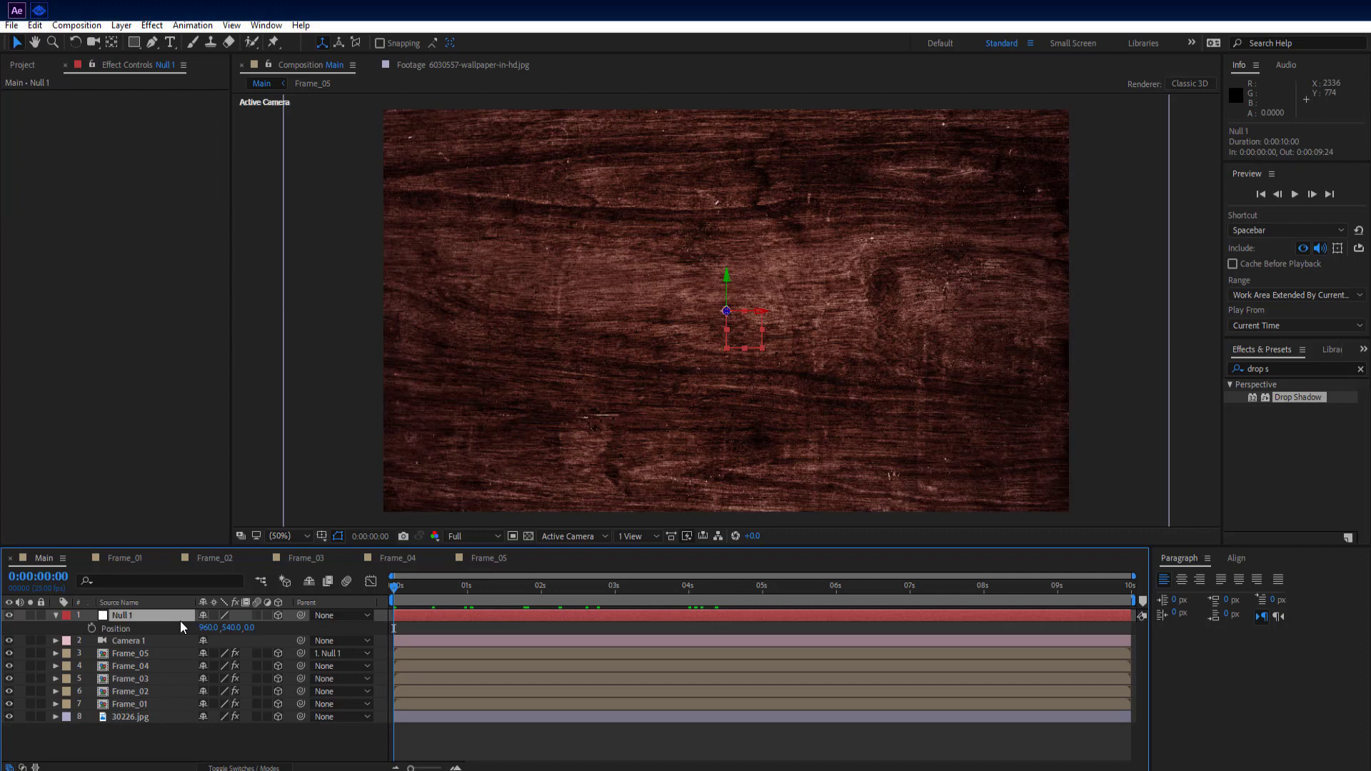
pyautogui.hotkey('shift', 'r')
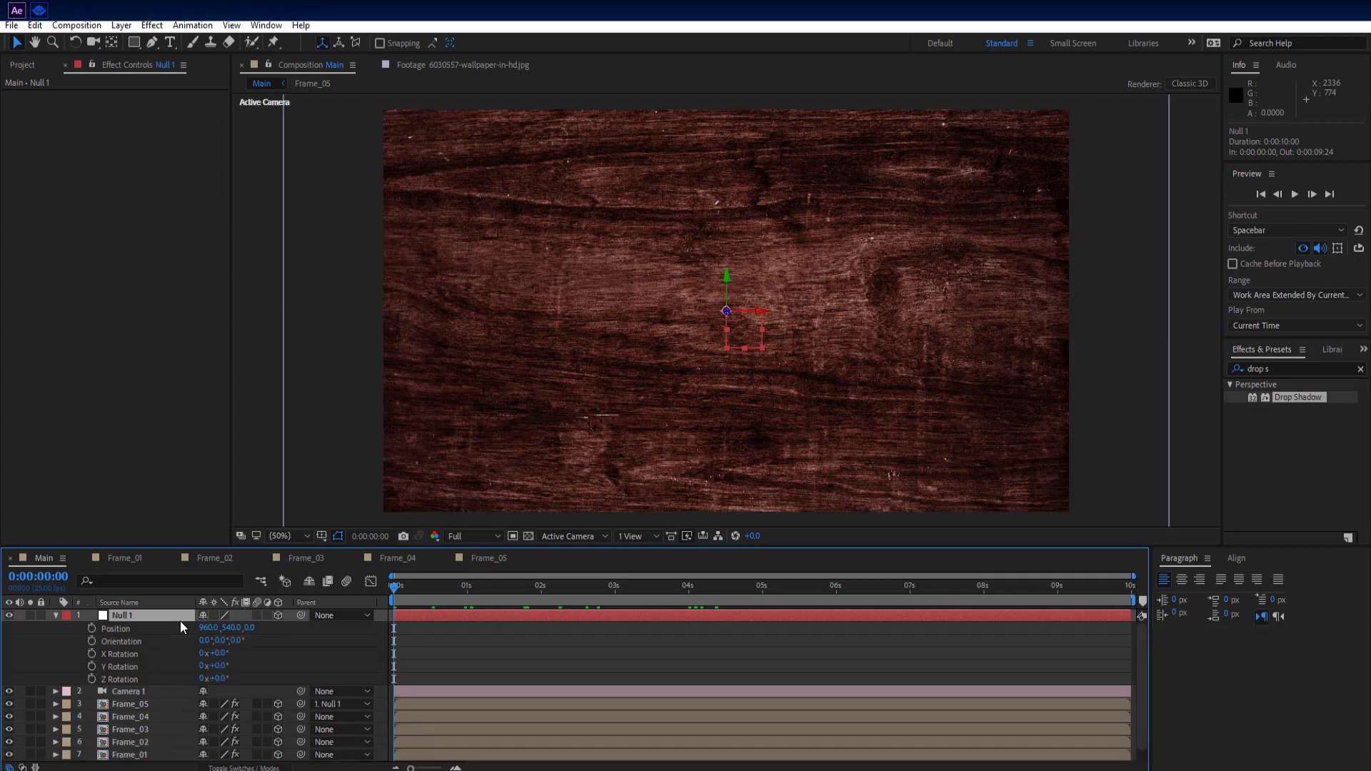
pyautogui.click(93, 632)
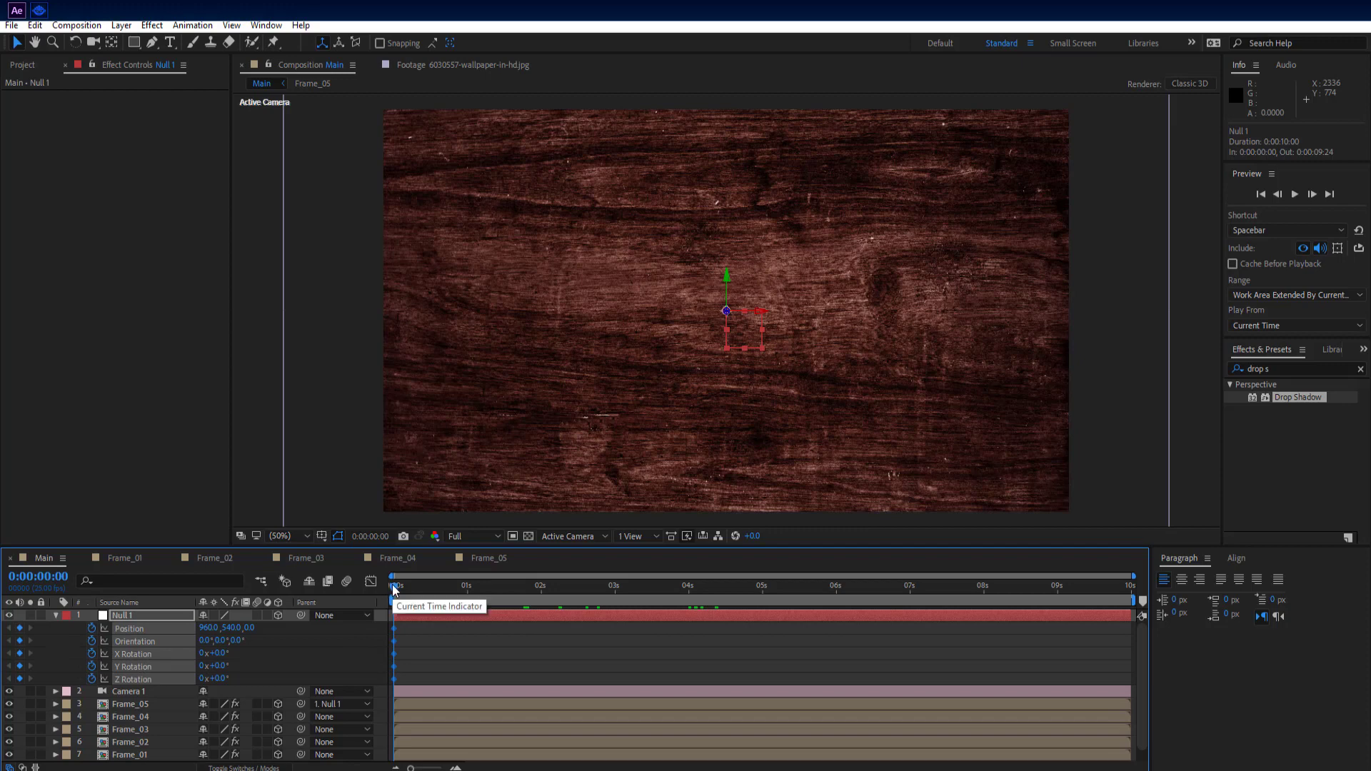
pyautogui.moveTo(394, 588); pyautogui.dragTo(761, 631)
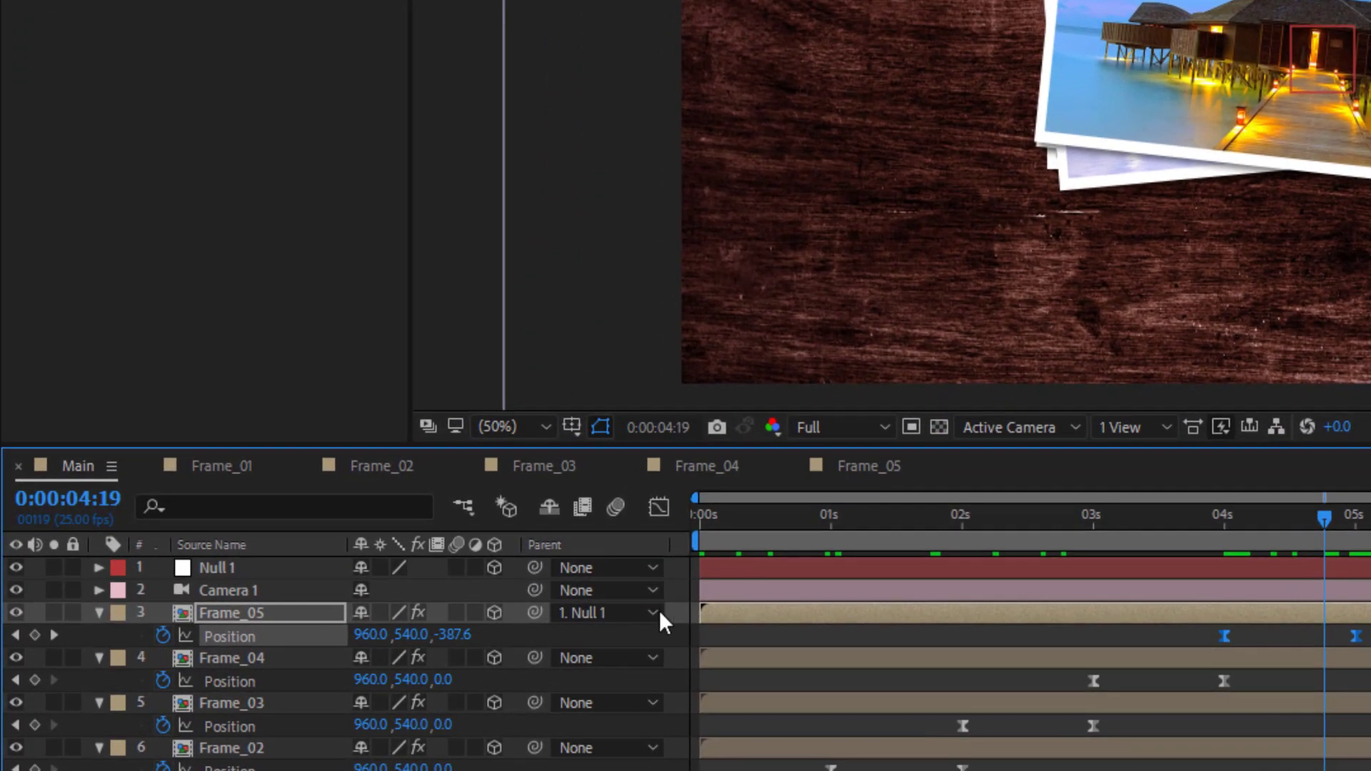
# Step: Set Frame_05's Parent to None, detaching it from Null 1
pyautogui.click(645, 612)
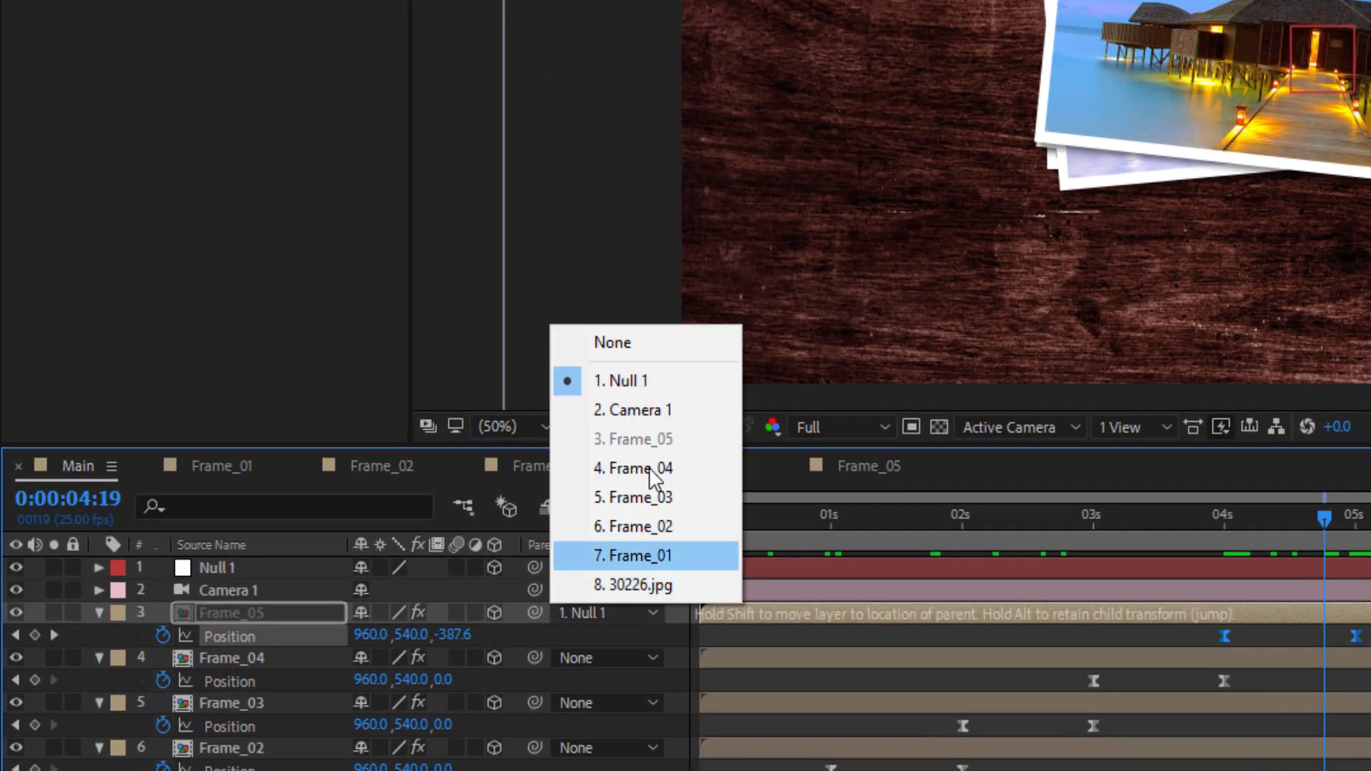
pyautogui.click(663, 348)
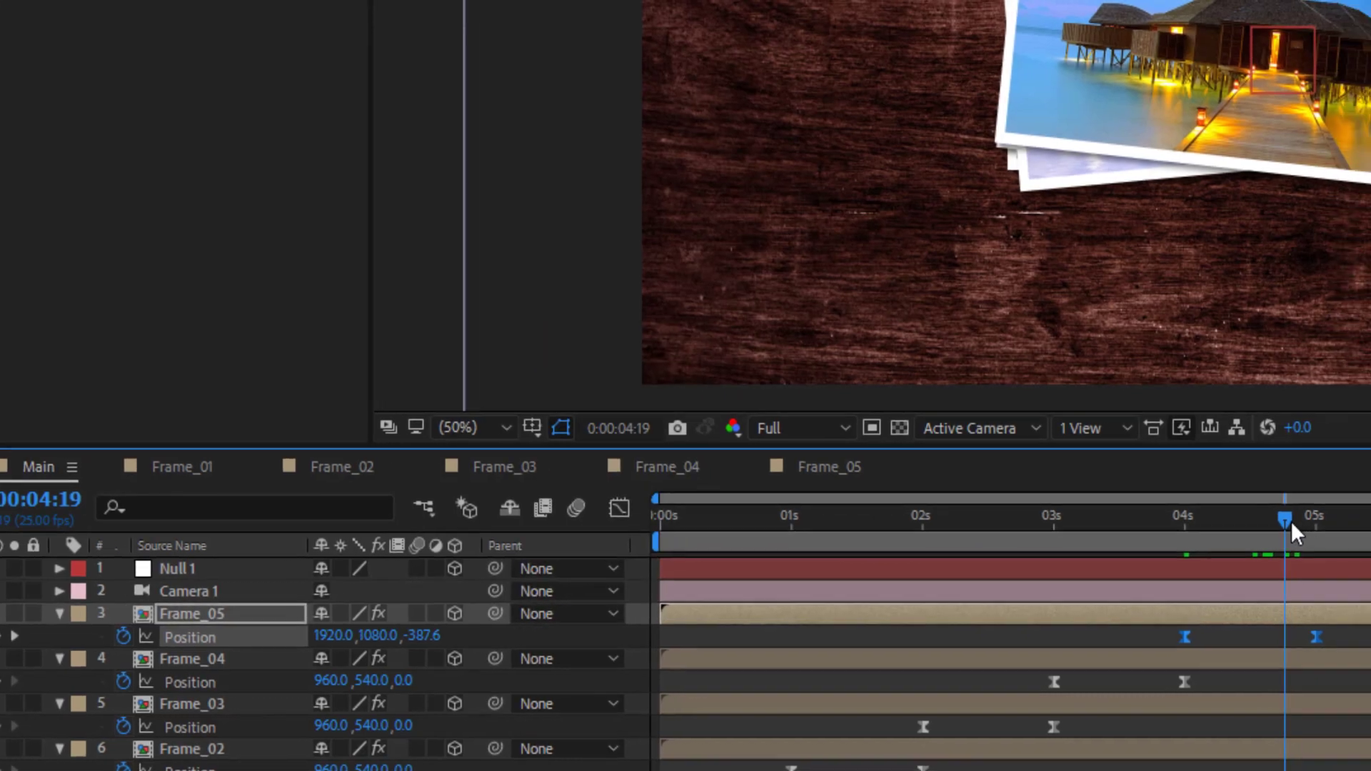
pyautogui.click(1273, 518)
pyautogui.moveTo(961, 525); pyautogui.dragTo(911, 533)
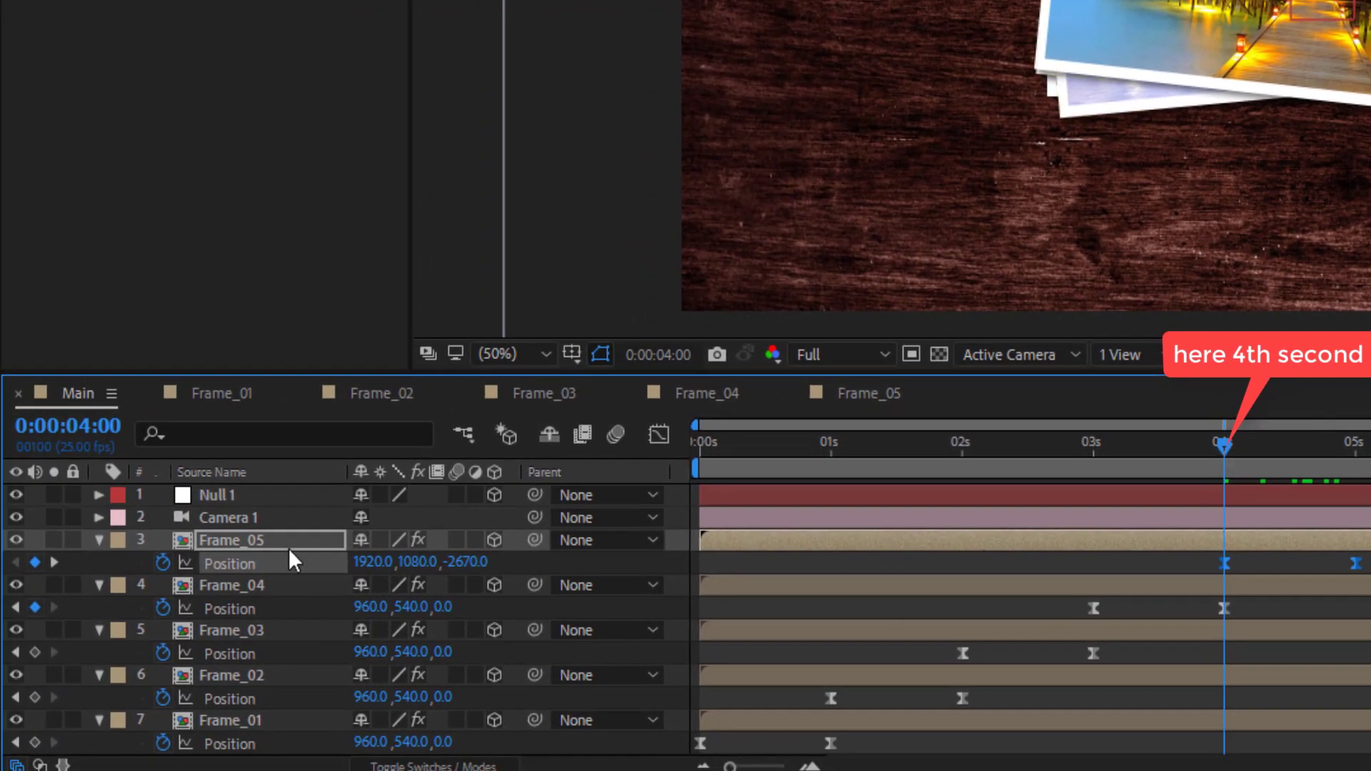
# Step: Restore Frame_05's Position to the centred 960, 540 and check its landing at 5 s
pyautogui.click(255, 612)
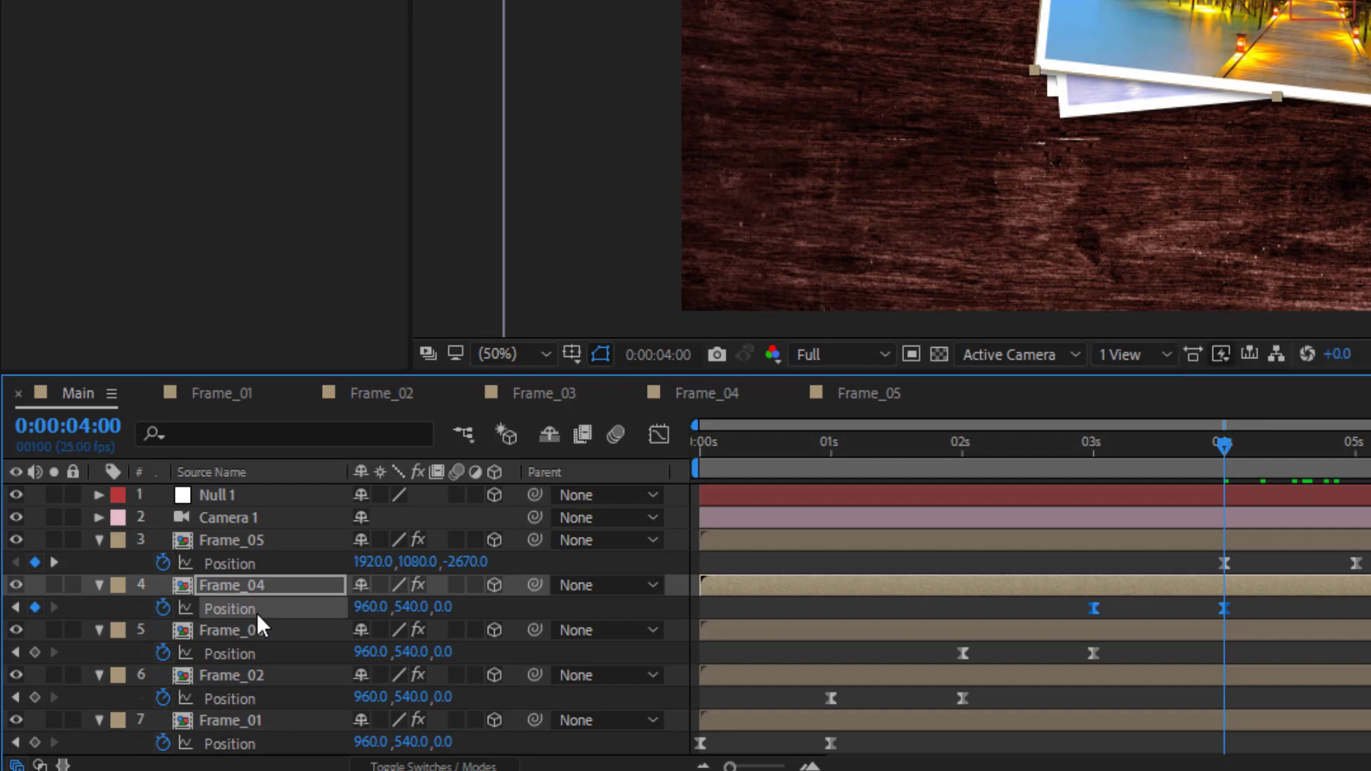
pyautogui.click(268, 561)
pyautogui.hotkey('ctrl', 'z')
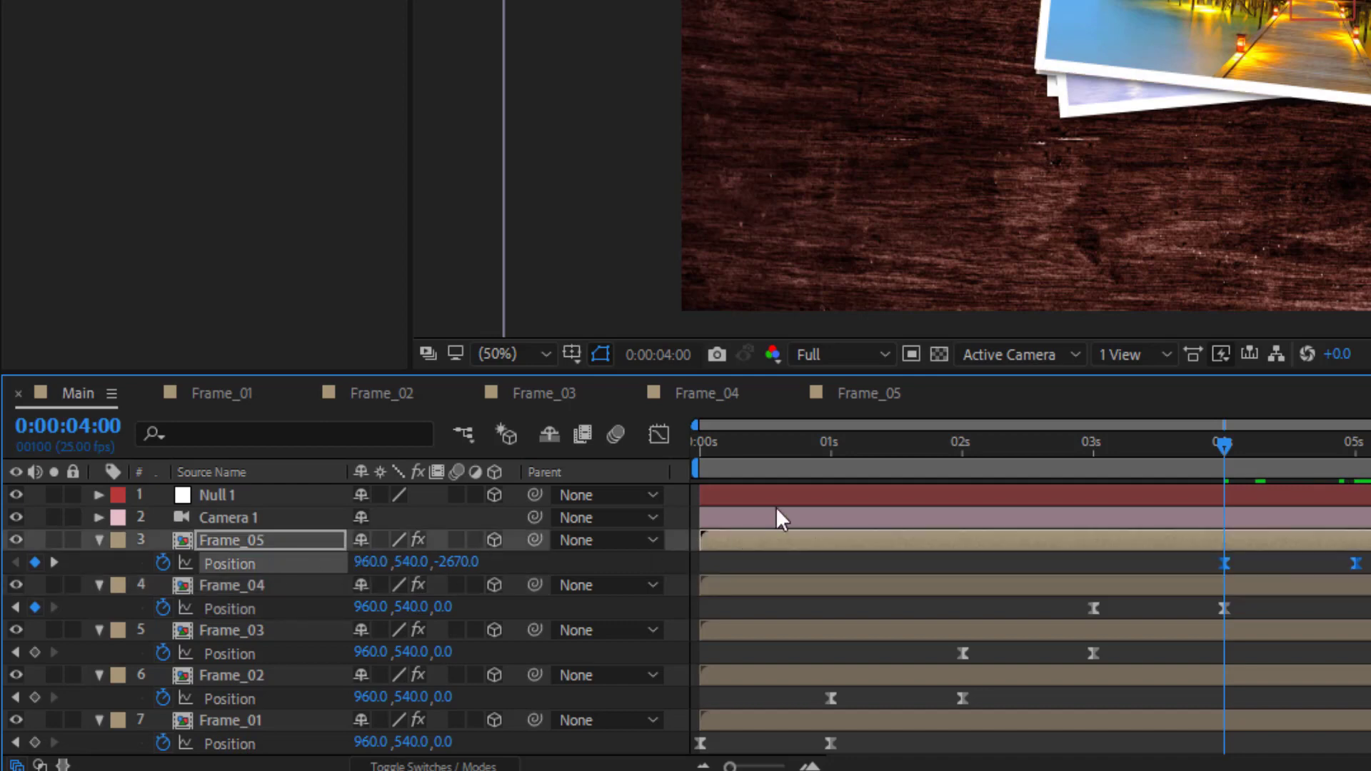
pyautogui.moveTo(1227, 443); pyautogui.dragTo(1356, 450)
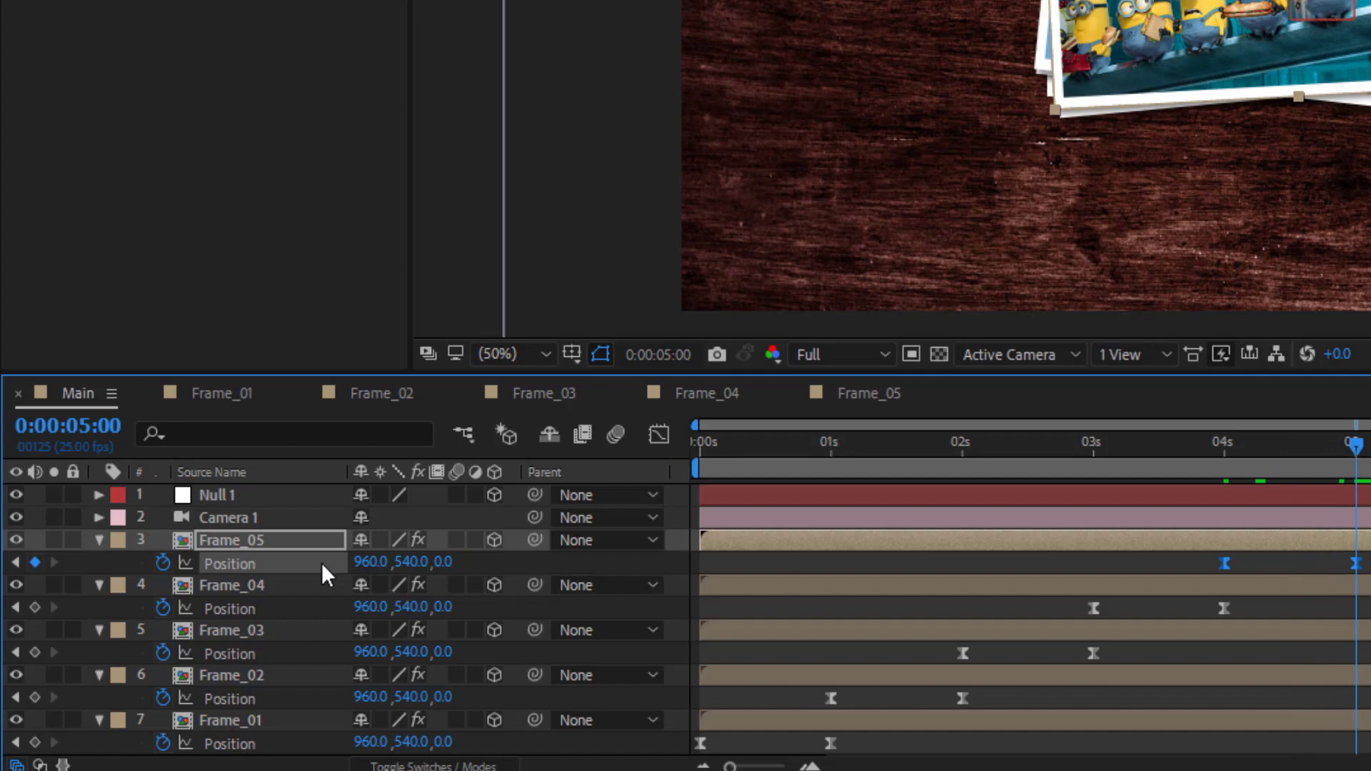
pyautogui.click(100, 541)
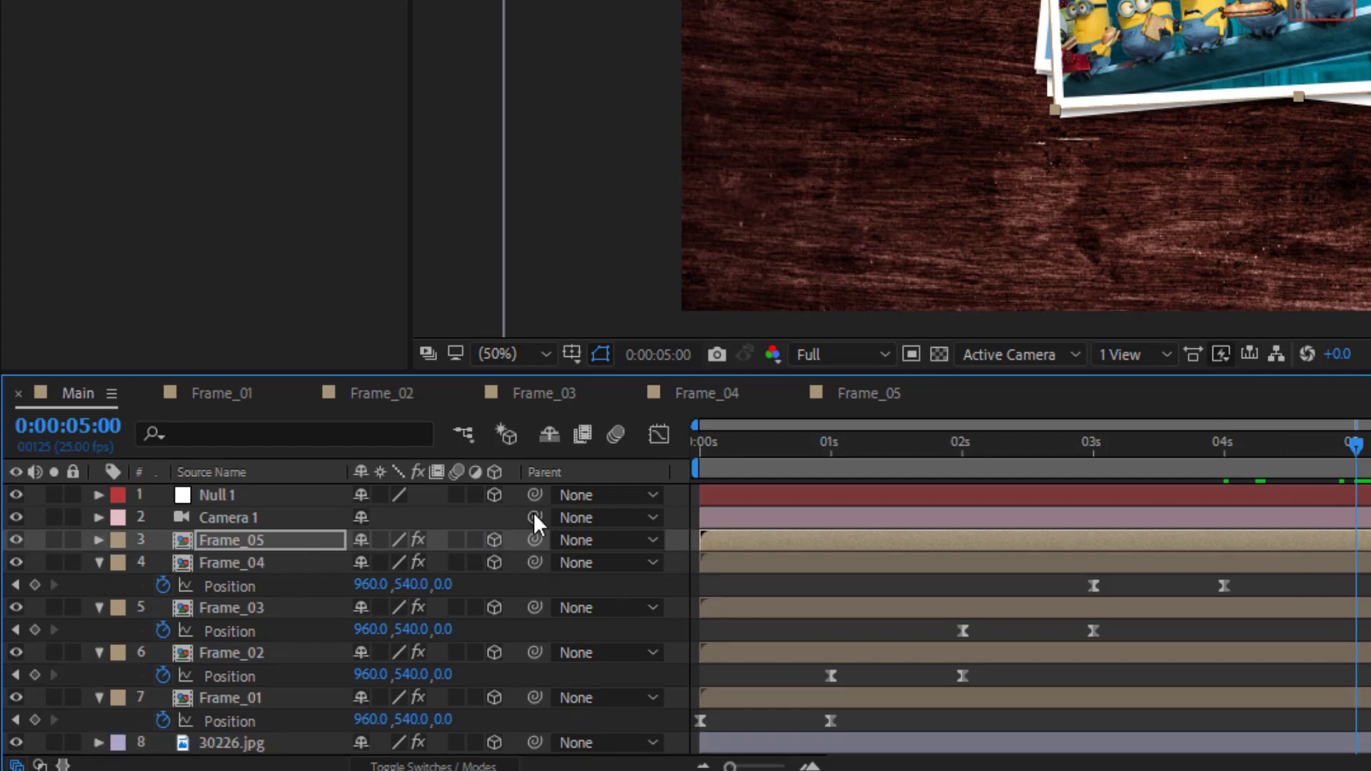
# Step: Pick-whip Camera 1's Parent to Null 1 and select the Null 1 layer
pyautogui.moveTo(473, 508); pyautogui.dragTo(241, 499)
pyautogui.click(98, 561)
pyautogui.click(237, 493)
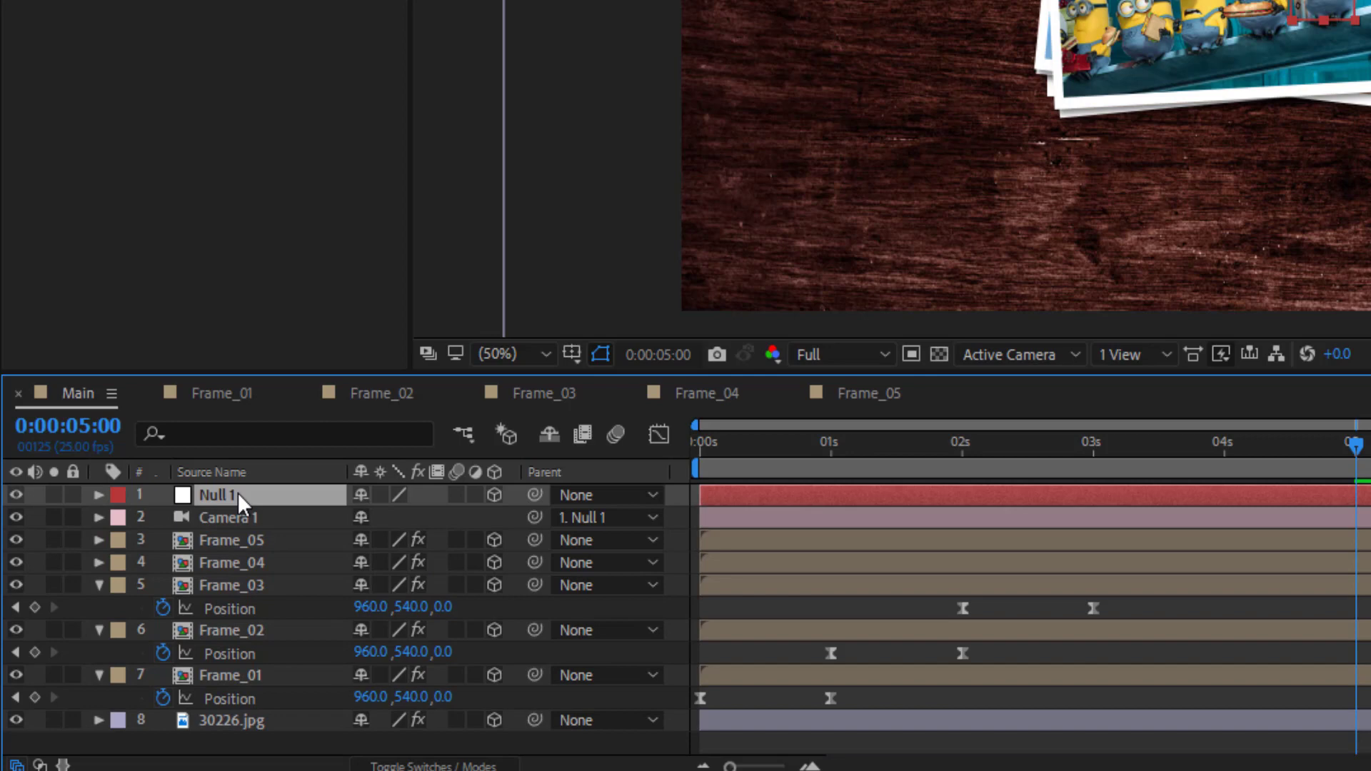
# Step: Add Position and rotation keyframes to Null 1 at 0 s
pyautogui.press('Home')
pyautogui.hotkey('alt', 'shift', 'p')
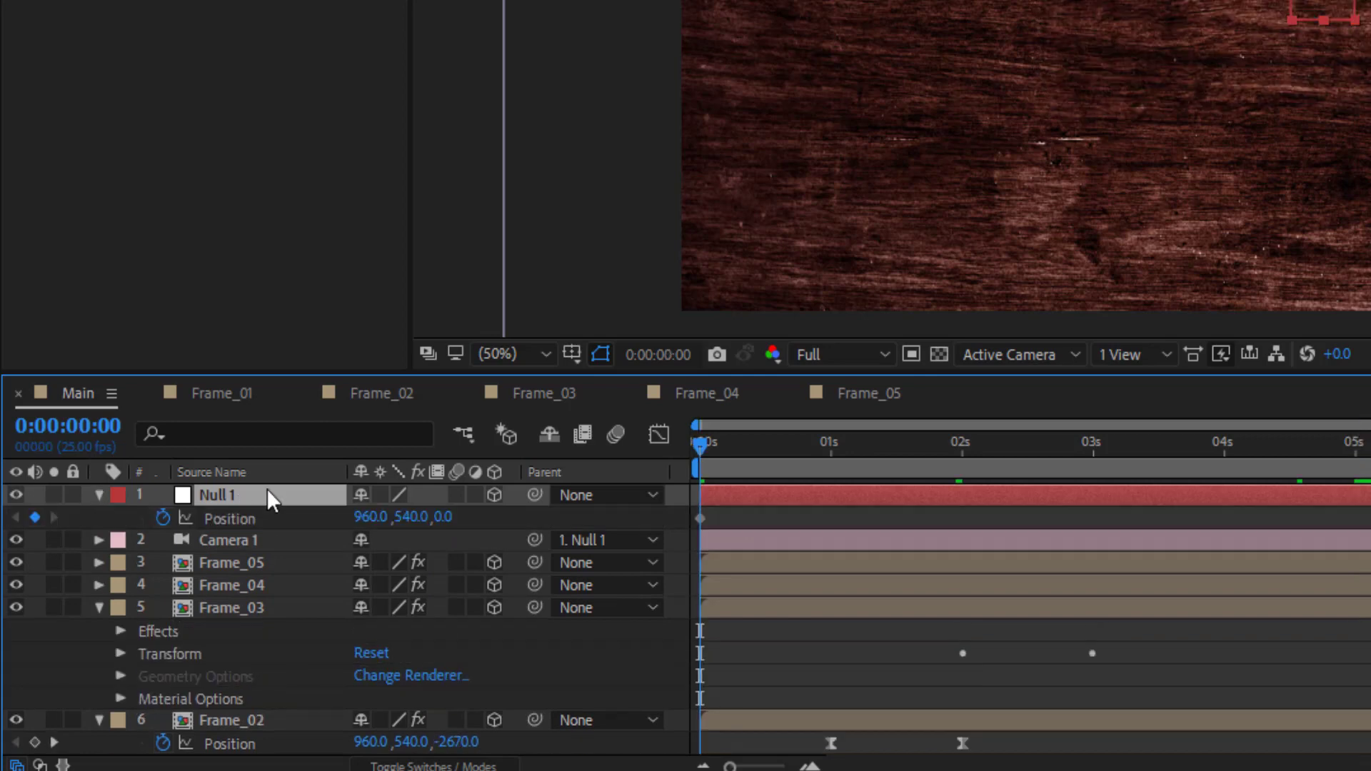
pyautogui.hotkey('alt', 'shift', 'r')
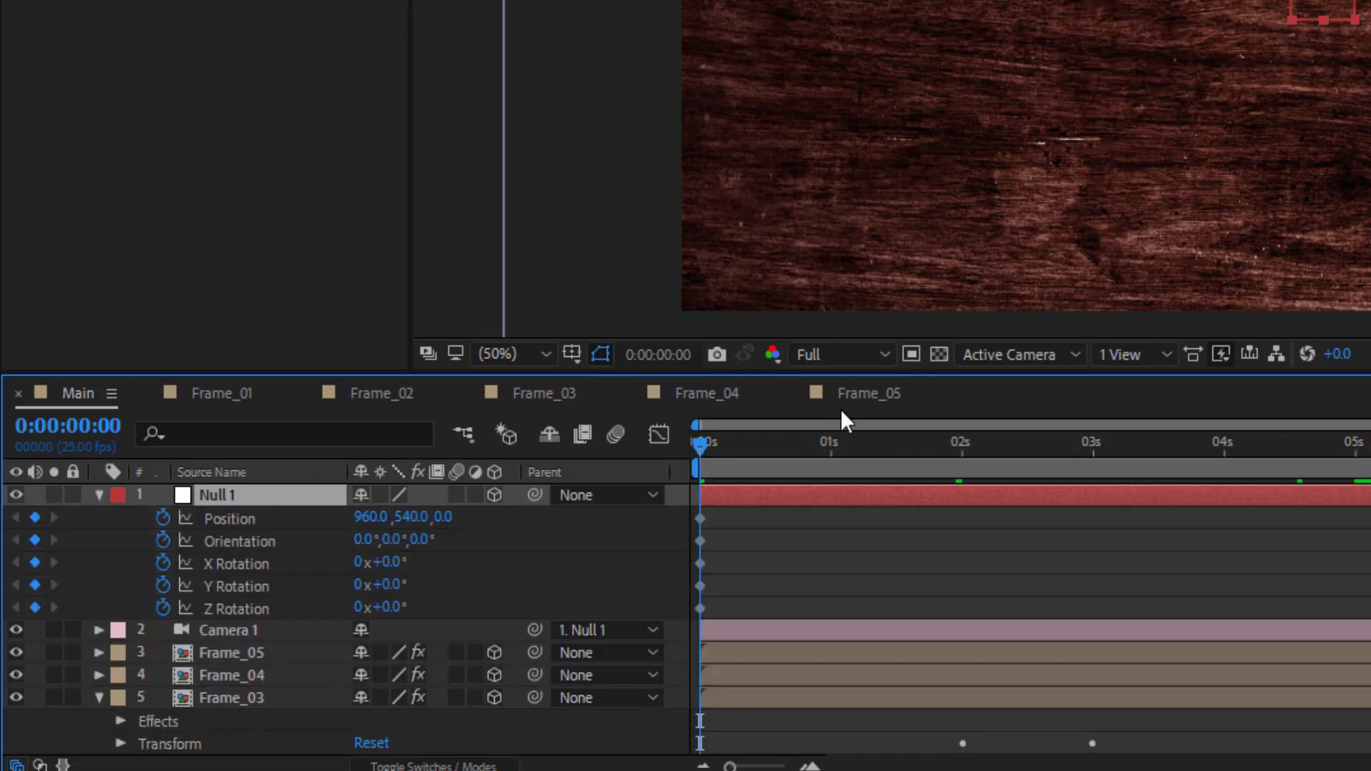
# Step: Move Null 1's neutral keyframes to 5 s and tilt it at 0 s with 9° X, 23° Y rotation
pyautogui.moveTo(735, 515); pyautogui.dragTo(673, 617)
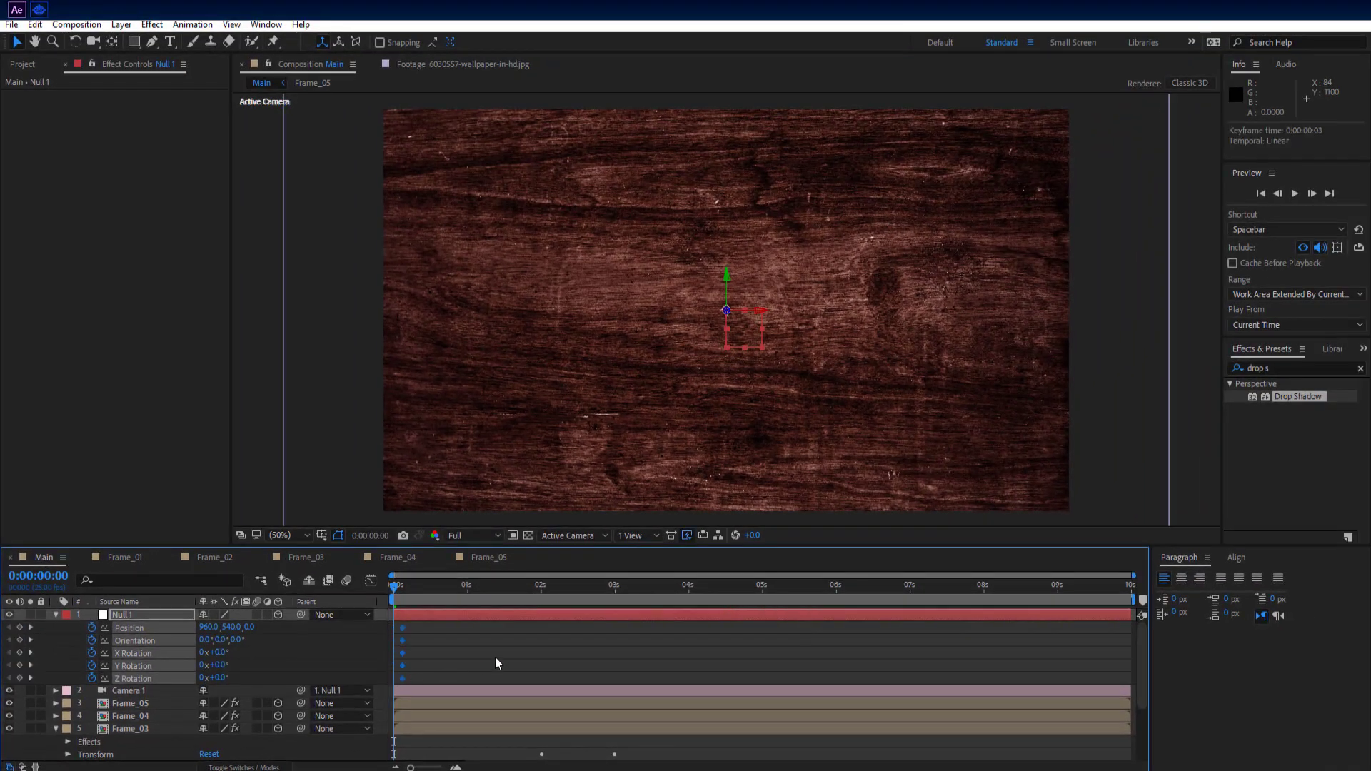
pyautogui.moveTo(402, 670); pyautogui.dragTo(761, 671)
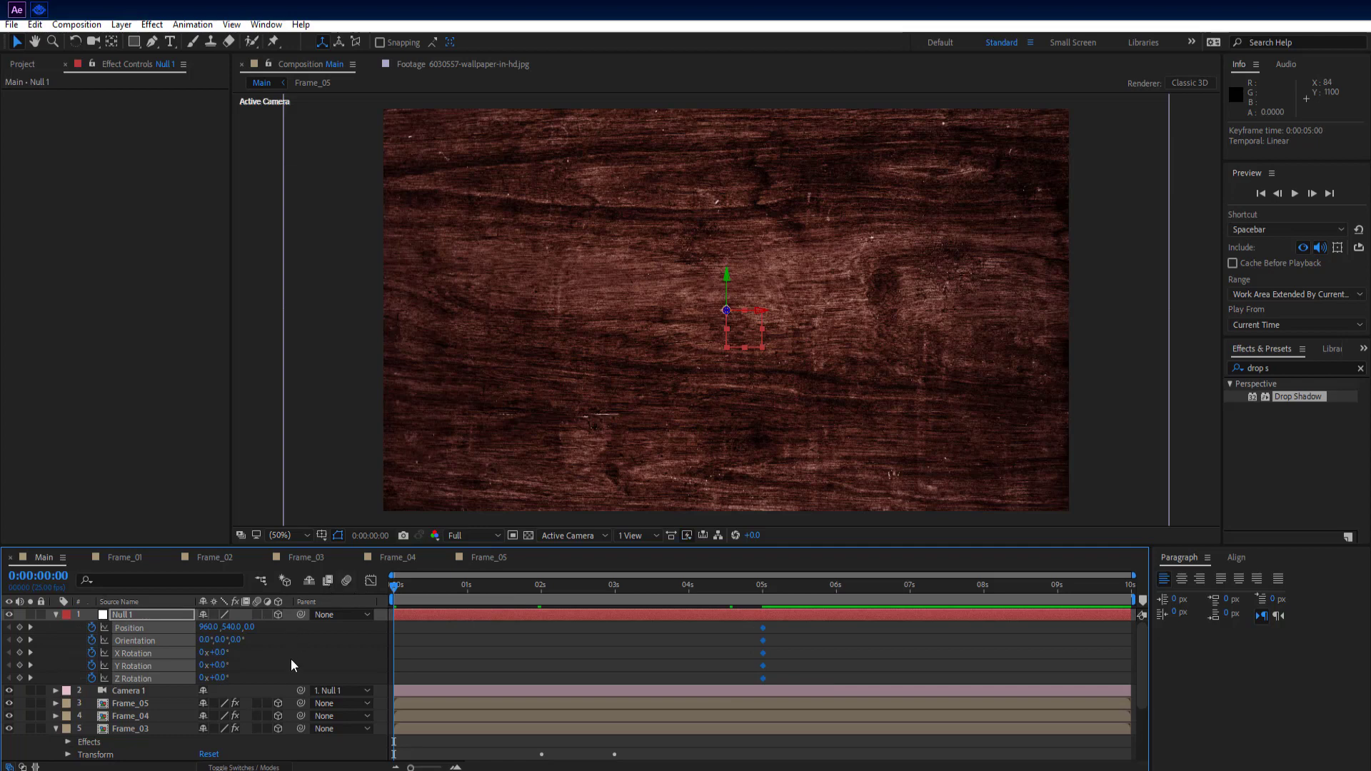
pyautogui.moveTo(221, 666)
pyautogui.mouseDown()
pyautogui.moveTo(245, 677)
pyautogui.moveTo(223, 652)
pyautogui.mouseUp()
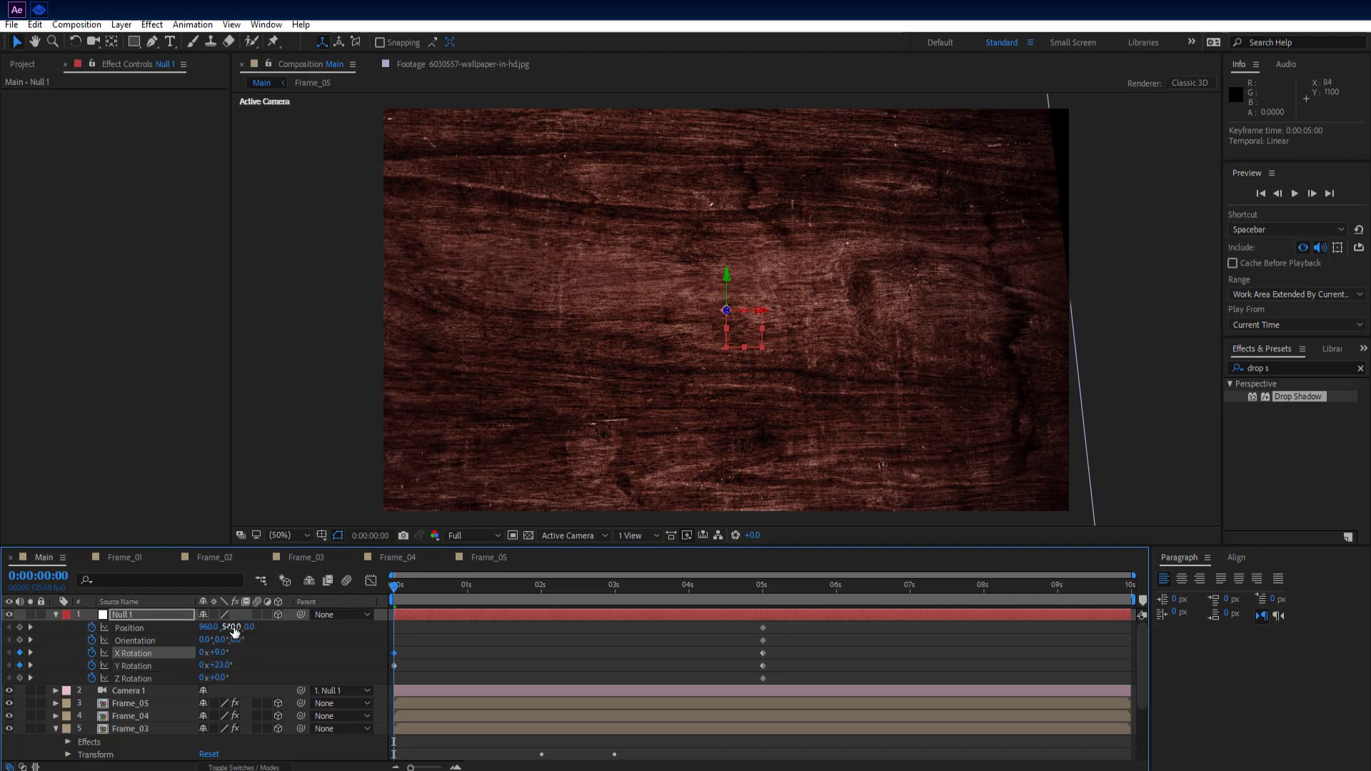
# Step: Offset Null 1's 0 s Position to 960, 557, 270 and scrub through the photos arriving
pyautogui.moveTo(233, 627); pyautogui.dragTo(453, 641)
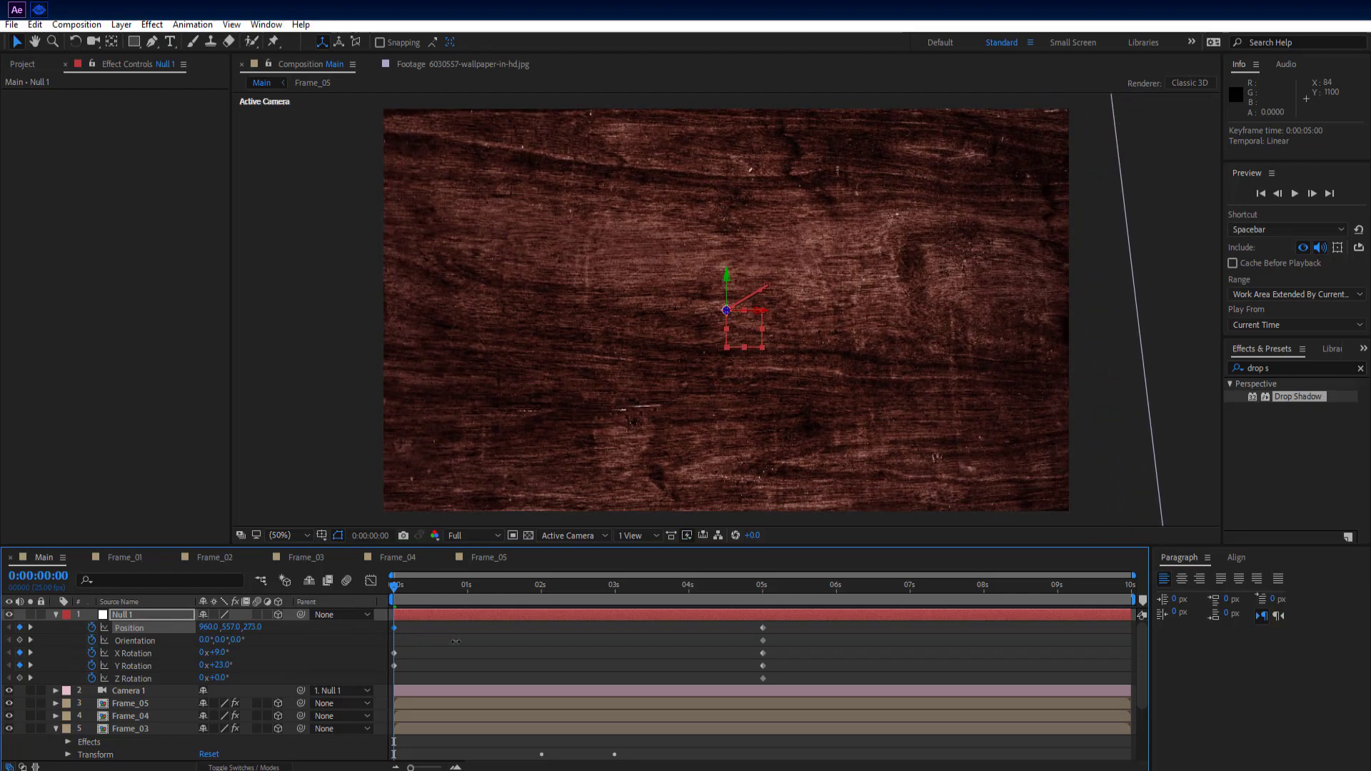
pyautogui.moveTo(425, 588); pyautogui.dragTo(521, 590)
pyautogui.moveTo(583, 588); pyautogui.dragTo(625, 590)
# Step: End the work area at 5:07 and preview the camera sway from the start
pyautogui.moveTo(727, 589); pyautogui.dragTo(785, 585)
pyautogui.press('n')
pyautogui.press('Home')
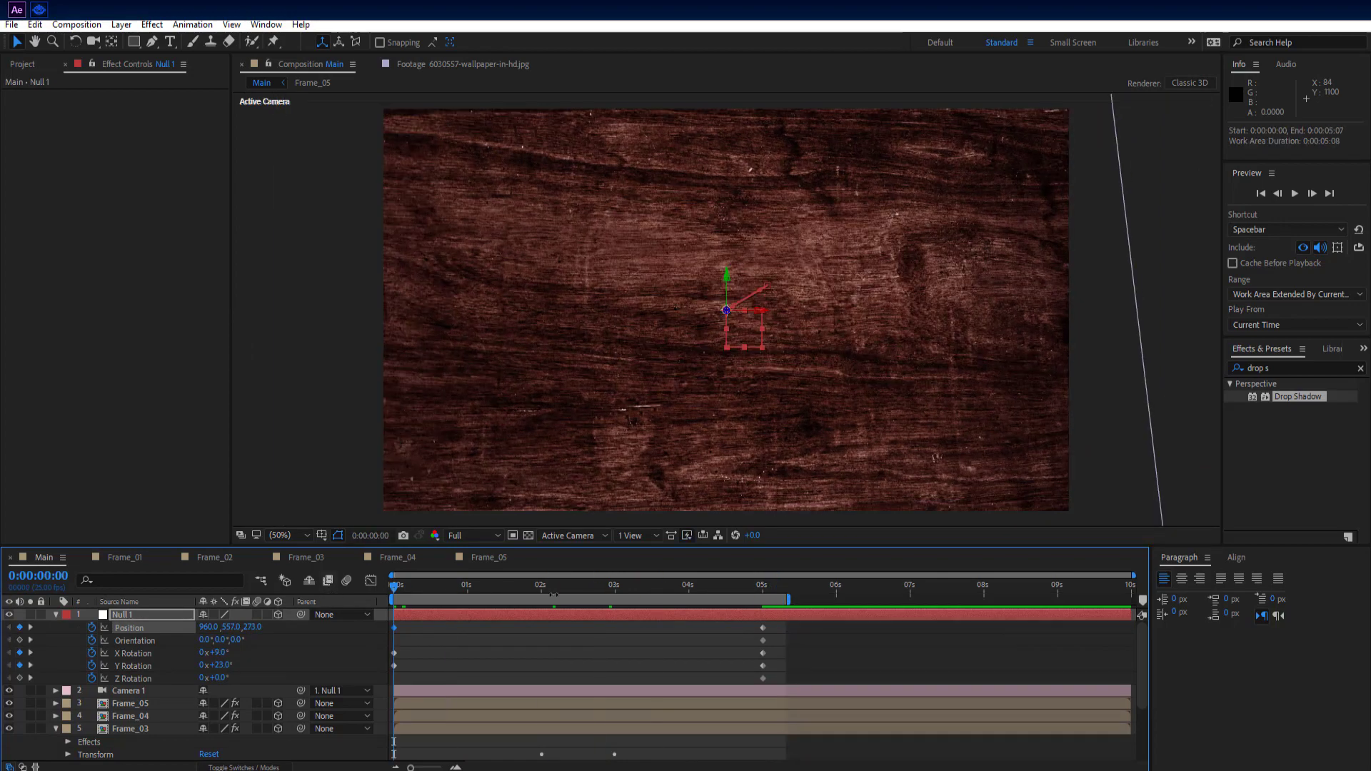
pyautogui.press('space')
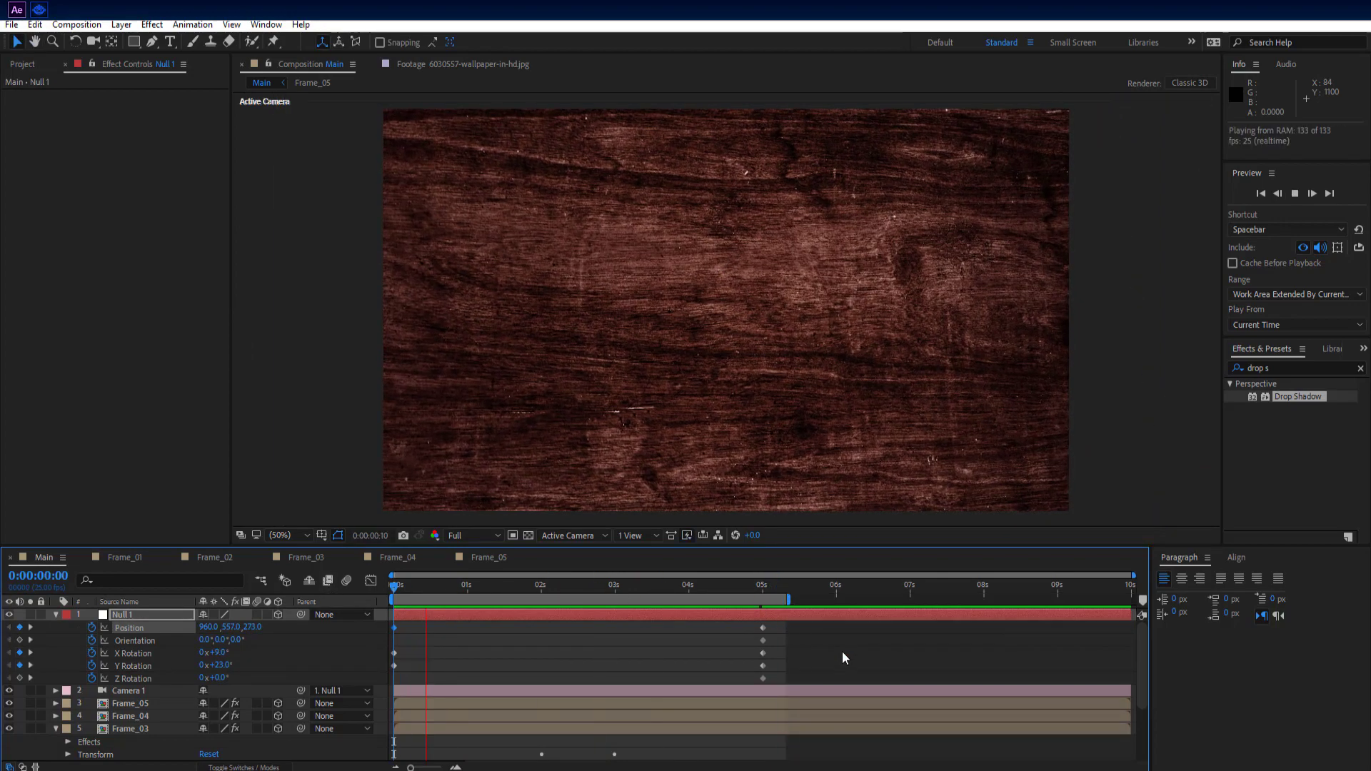